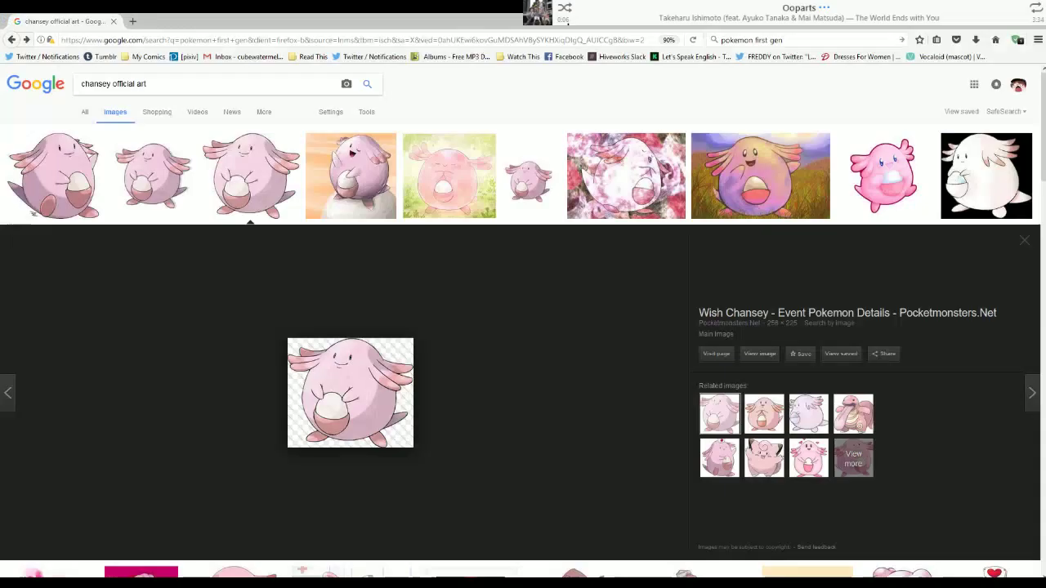
Examine several Chansey official art images as drawing references.
click(291, 546)
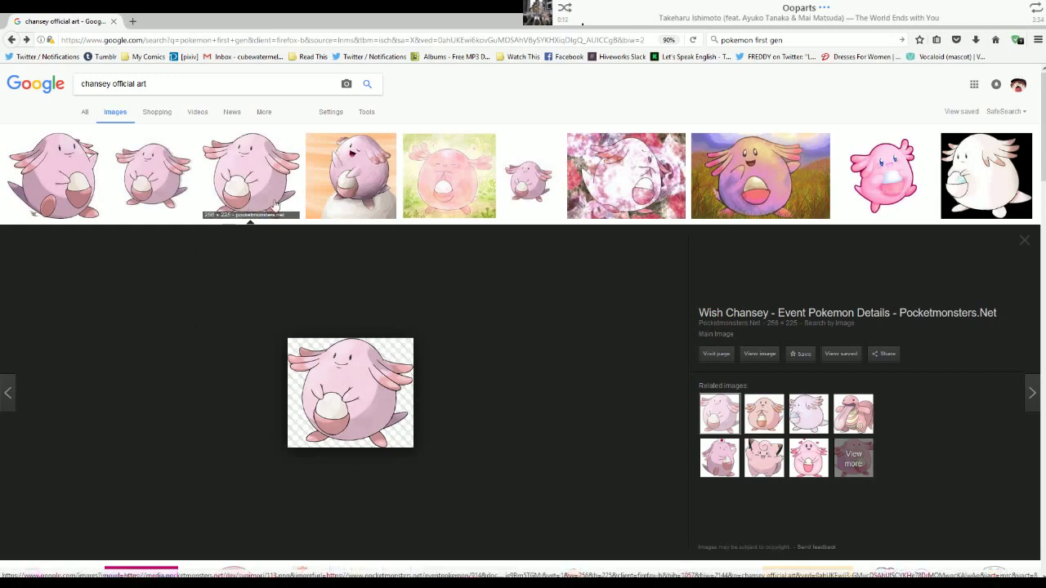
click(513, 200)
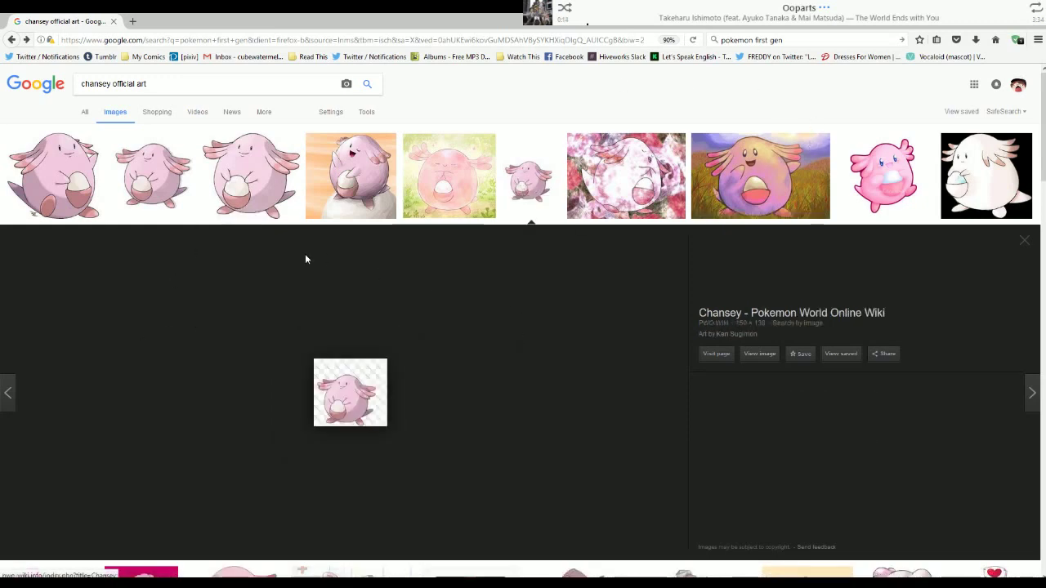
click(979, 188)
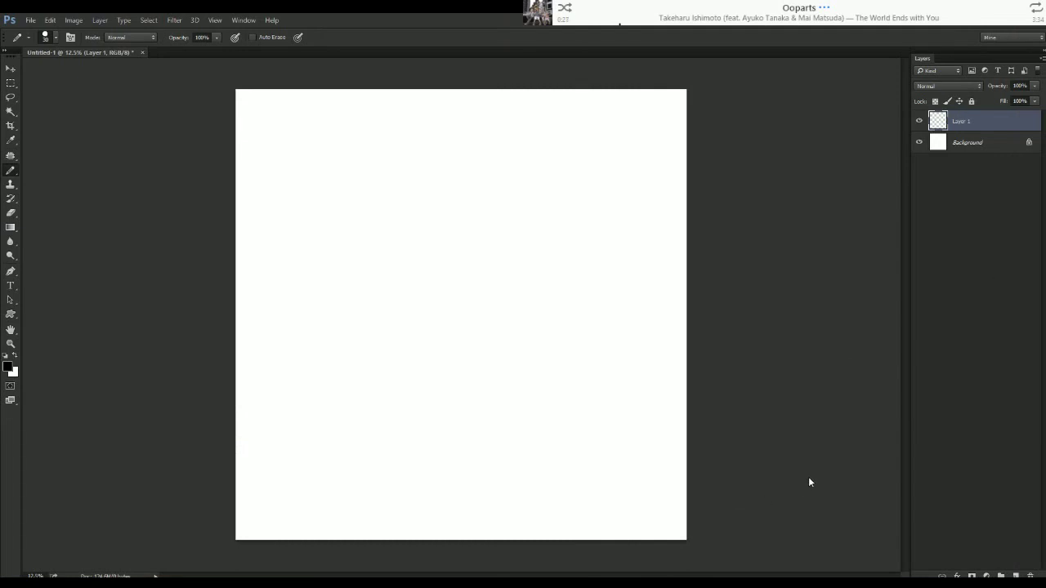
Sketch a large, loose egg-shaped body outline on Layer 1 in the upper middle of the canvas.
click(1016, 576)
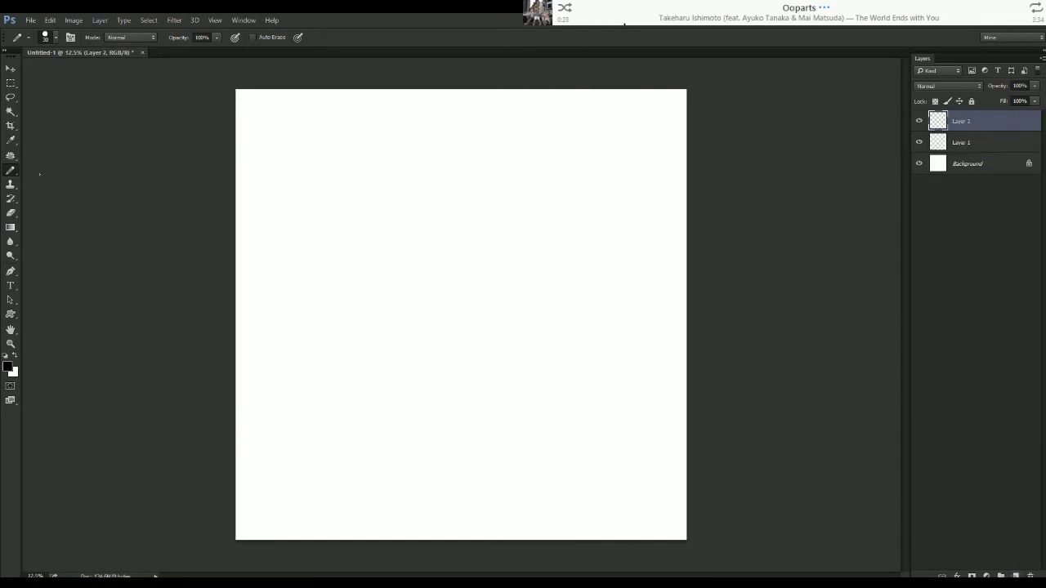
key(ctrl+z)
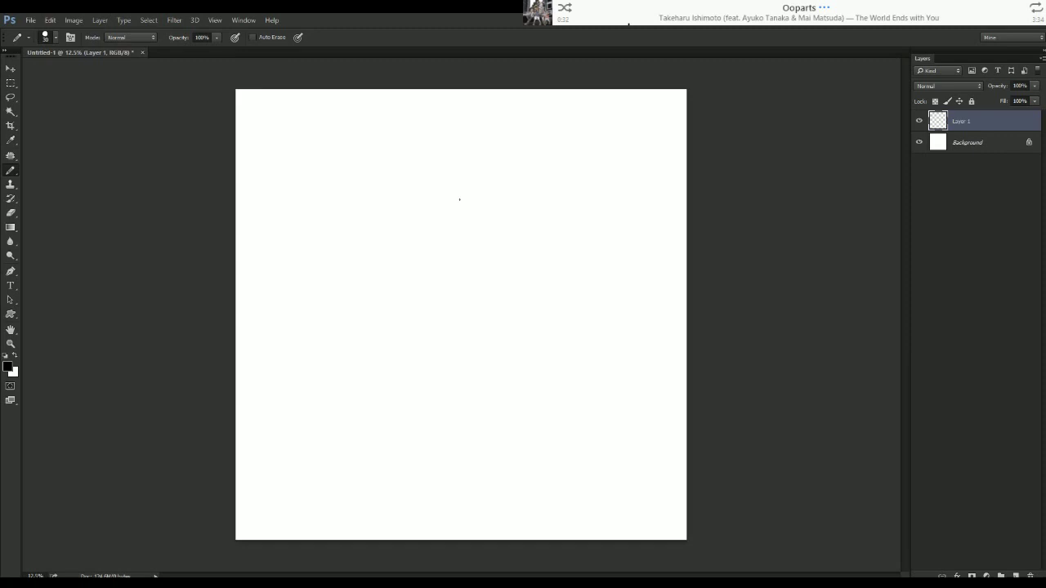
mouse_move(528, 187)
mouse_down()
mouse_move(386, 201)
mouse_move(384, 337)
mouse_move(561, 333)
mouse_move(531, 192)
mouse_up()
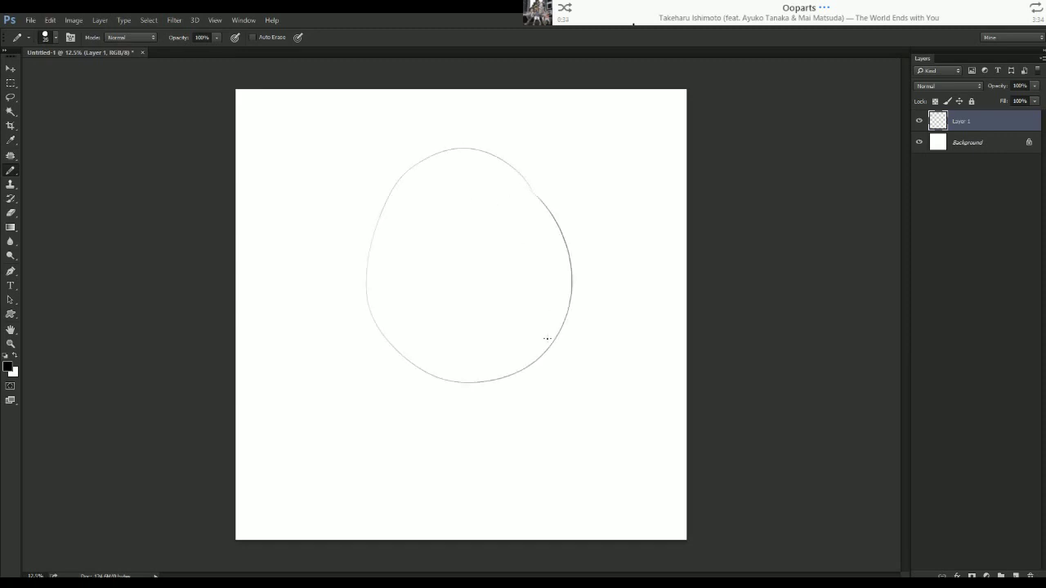
mouse_move(517, 363)
mouse_down()
mouse_move(565, 232)
mouse_move(553, 339)
mouse_move(479, 143)
mouse_up()
mouse_move(564, 260)
mouse_down()
mouse_move(477, 156)
mouse_move(427, 157)
mouse_up()
mouse_move(482, 153)
mouse_down()
mouse_move(438, 190)
mouse_move(397, 184)
mouse_move(385, 235)
mouse_up()
drag(368, 309, 397, 181)
mouse_move(376, 252)
mouse_down()
mouse_move(399, 364)
mouse_move(472, 383)
mouse_up()
drag(556, 340, 408, 375)
mouse_move(379, 286)
mouse_down()
mouse_move(519, 179)
mouse_move(458, 149)
mouse_move(388, 211)
mouse_move(371, 279)
mouse_move(394, 198)
mouse_move(382, 382)
mouse_up()
drag(481, 396, 381, 359)
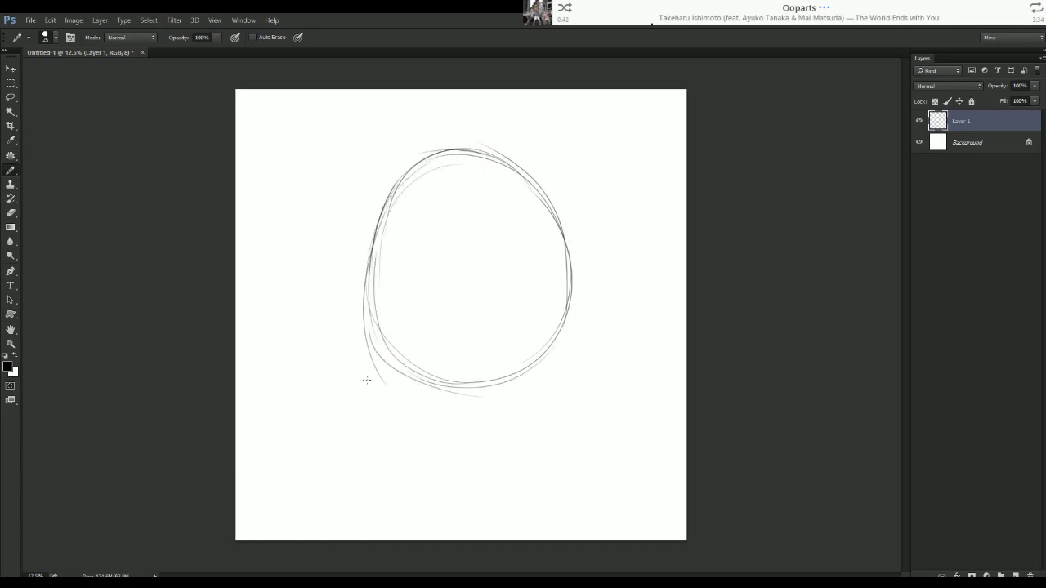
mouse_move(368, 310)
mouse_down()
mouse_move(487, 393)
mouse_move(524, 383)
mouse_move(556, 321)
mouse_up()
drag(551, 359, 568, 239)
mouse_move(543, 366)
mouse_down()
mouse_move(572, 281)
mouse_move(511, 165)
mouse_move(460, 163)
mouse_move(369, 216)
mouse_move(360, 335)
mouse_up()
mouse_move(481, 159)
mouse_down()
mouse_move(366, 343)
mouse_move(572, 239)
mouse_up()
drag(538, 383, 567, 243)
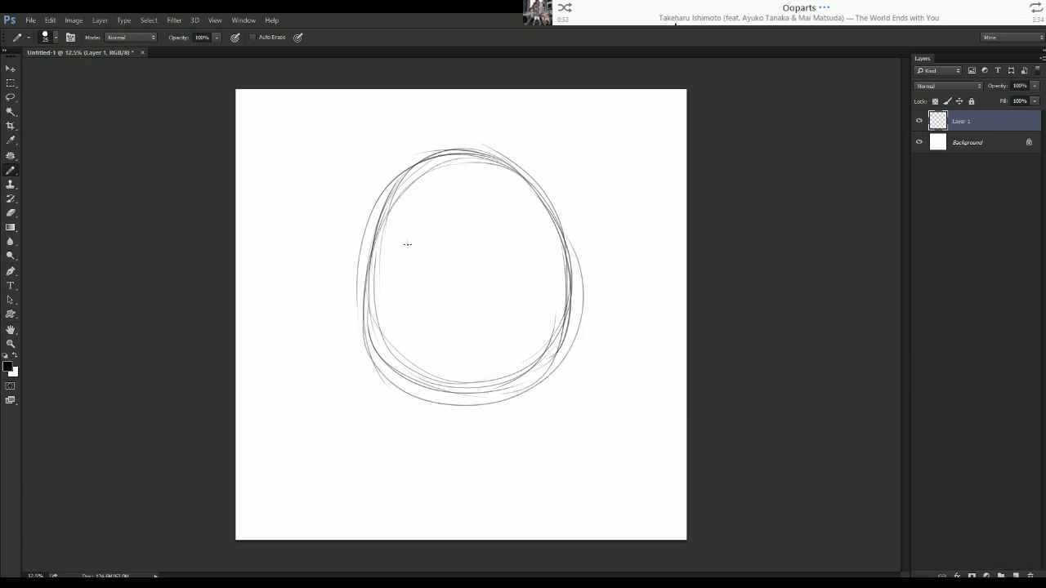
Sketch Chansey's two oval eyes, a small smile and the hair tufts on the right side of the head.
mouse_move(481, 183)
mouse_down()
mouse_move(433, 195)
mouse_move(435, 186)
mouse_up()
mouse_move(545, 215)
mouse_down()
mouse_move(577, 219)
mouse_move(547, 223)
mouse_move(547, 177)
mouse_move(401, 165)
mouse_up()
mouse_move(391, 202)
mouse_down()
mouse_move(520, 179)
mouse_move(389, 205)
mouse_move(390, 224)
mouse_up()
mouse_move(415, 174)
mouse_down()
mouse_move(380, 364)
mouse_move(511, 402)
mouse_up()
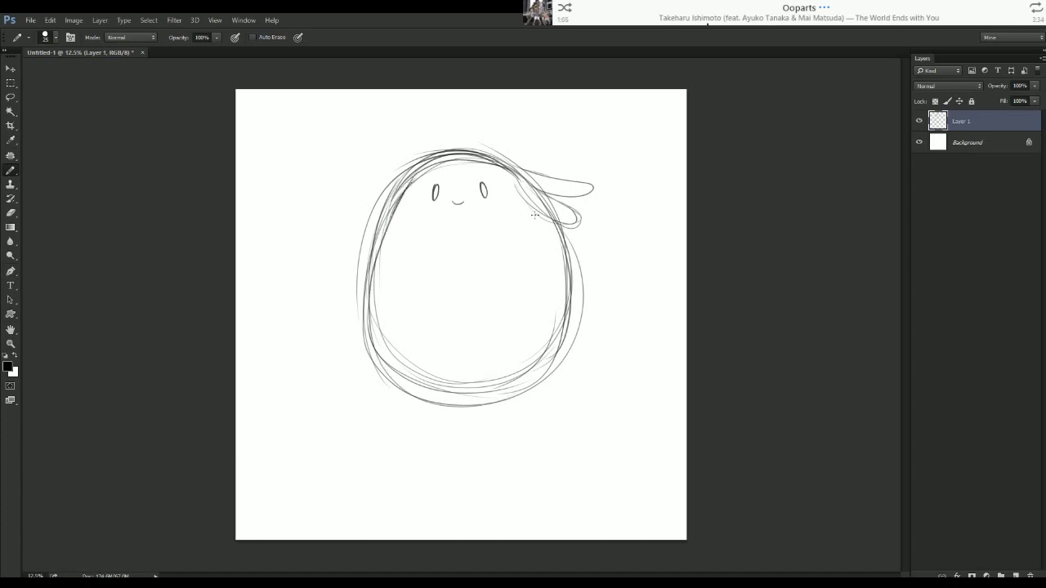
drag(533, 211, 568, 347)
mouse_move(416, 176)
mouse_down()
mouse_move(377, 290)
mouse_move(356, 268)
mouse_up()
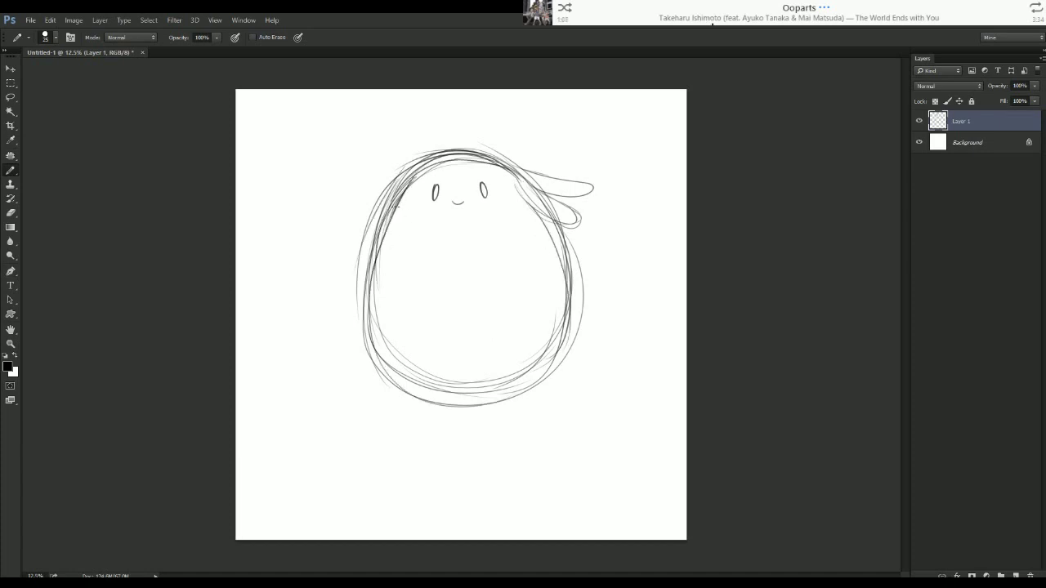
Erase the stray construction lines along the inner left side of the body.
key(e)
mouse_move(406, 189)
mouse_down()
mouse_move(375, 276)
mouse_move(375, 309)
mouse_up()
key(bracketright)
key(bracketright)
key(bracketright)
key(bracketright)
key(bracketright)
key(bracketright)
key(b)
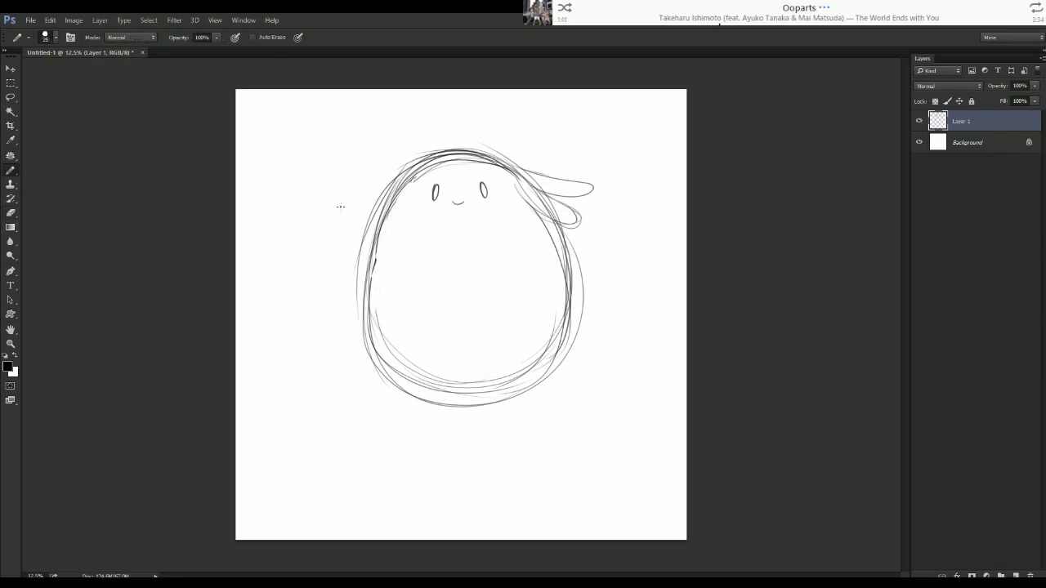
Sketch three overlapping hair tufts on the left side of the head and darken their outlines.
mouse_move(401, 188)
mouse_down()
mouse_move(352, 222)
mouse_move(396, 175)
mouse_move(343, 213)
mouse_move(344, 199)
mouse_move(388, 179)
mouse_move(347, 180)
mouse_up()
drag(373, 184, 350, 201)
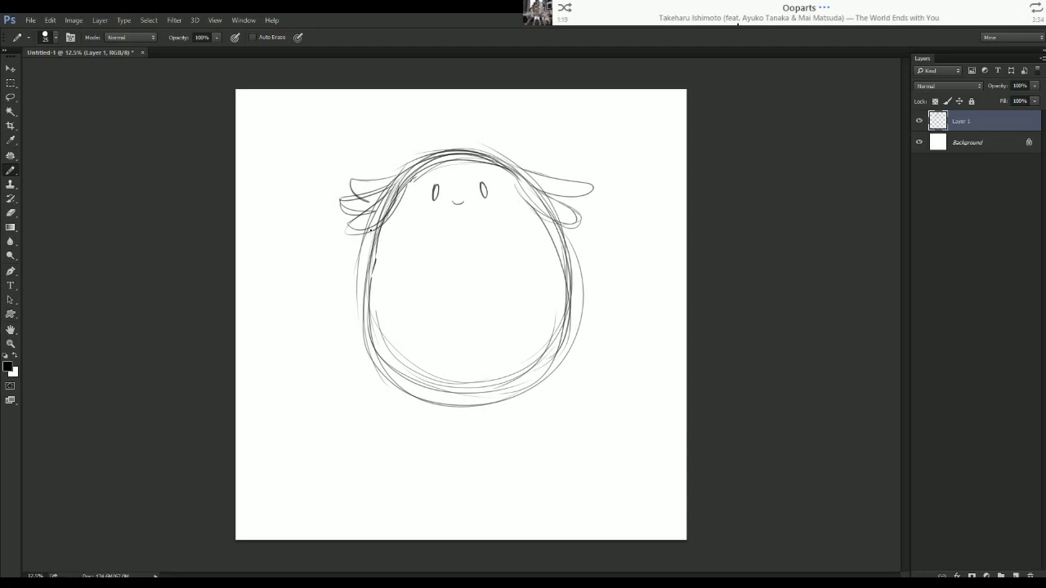
mouse_move(398, 176)
mouse_down()
mouse_move(348, 187)
mouse_move(363, 194)
mouse_move(331, 202)
mouse_move(361, 234)
mouse_up()
drag(393, 201, 348, 232)
drag(407, 178, 394, 202)
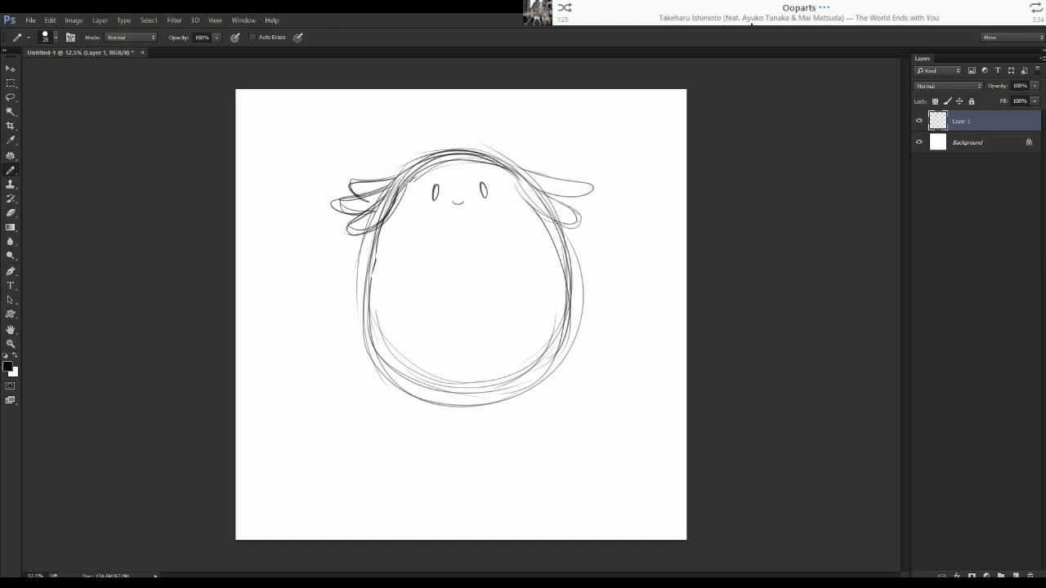
Fill out the hair tufts on the right side of the head and darken the lower body outline.
mouse_move(519, 191)
mouse_down()
mouse_move(589, 203)
mouse_move(562, 211)
mouse_move(590, 198)
mouse_up()
mouse_move(517, 168)
mouse_down()
mouse_move(584, 188)
mouse_move(575, 176)
mouse_up()
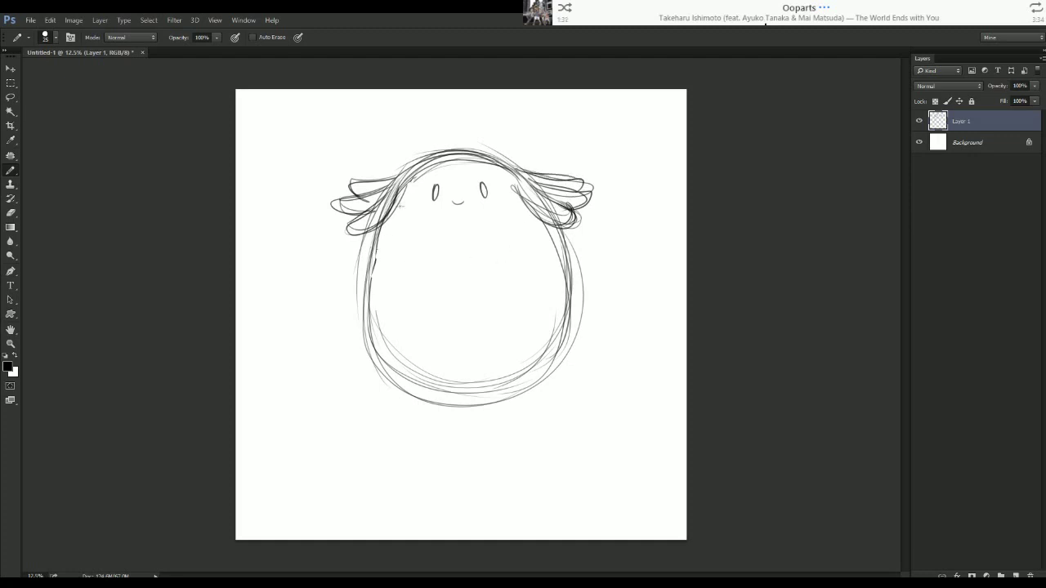
drag(404, 204, 365, 296)
mouse_move(392, 224)
mouse_down()
mouse_move(366, 373)
mouse_move(579, 348)
mouse_up()
Lasso the lower body and transform it to about 97% width and 89% height with a slight vertical skew.
key(l)
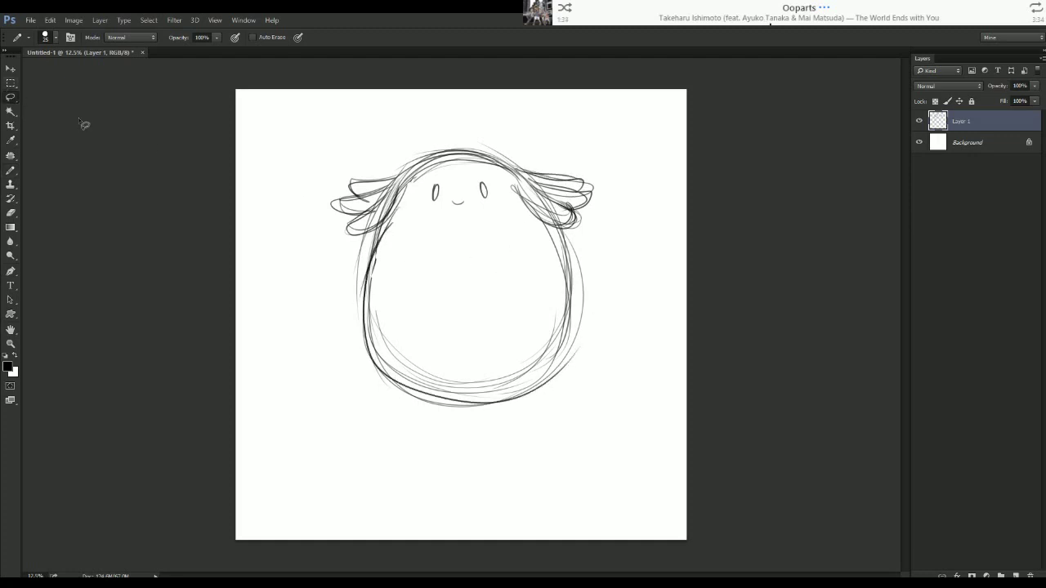
mouse_move(338, 275)
mouse_down()
mouse_move(603, 261)
mouse_move(393, 230)
mouse_up()
key(ctrl+t)
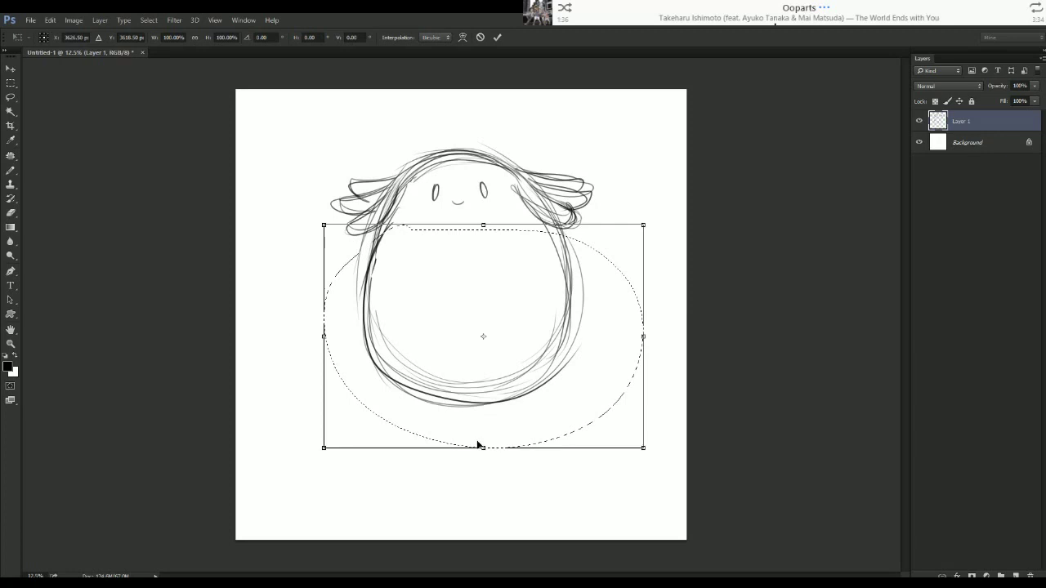
drag(478, 445, 482, 424)
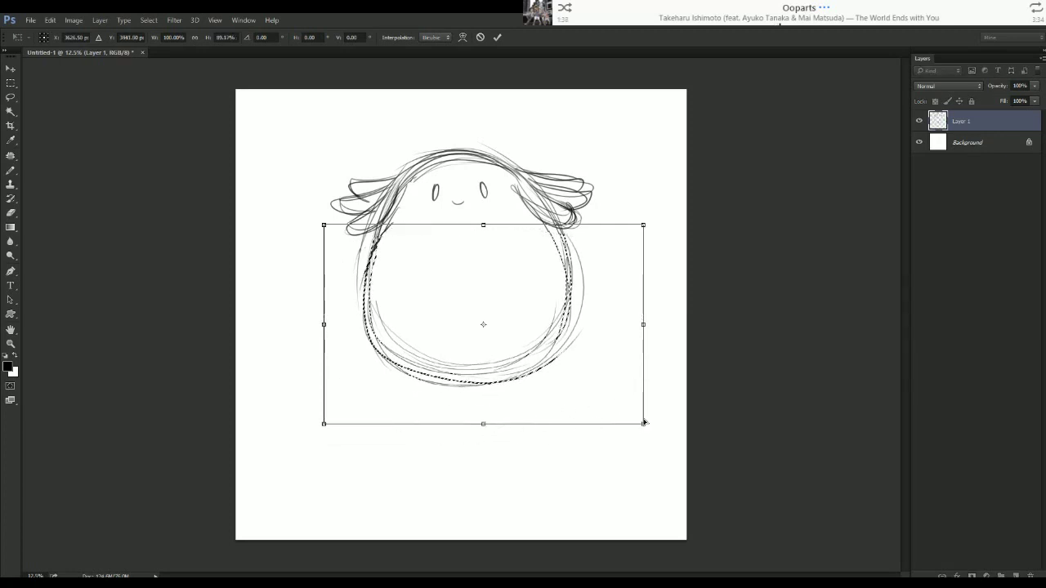
drag(644, 423, 642, 411)
drag(643, 325, 633, 318)
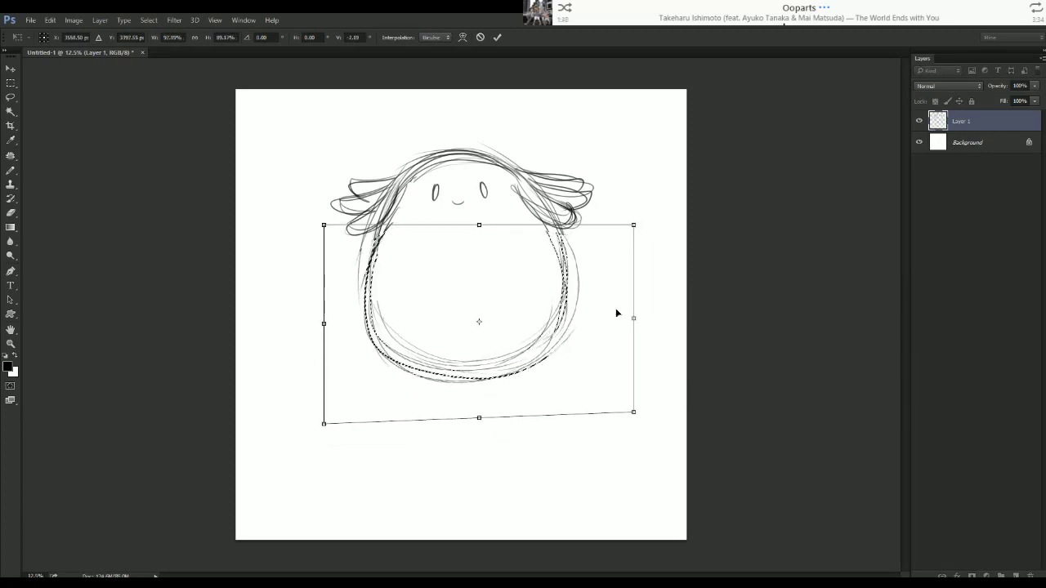
key(Return)
key(ctrl+d)
Erase the stray outer line on the body's right side and the extra lines inside its lower edge.
key(e)
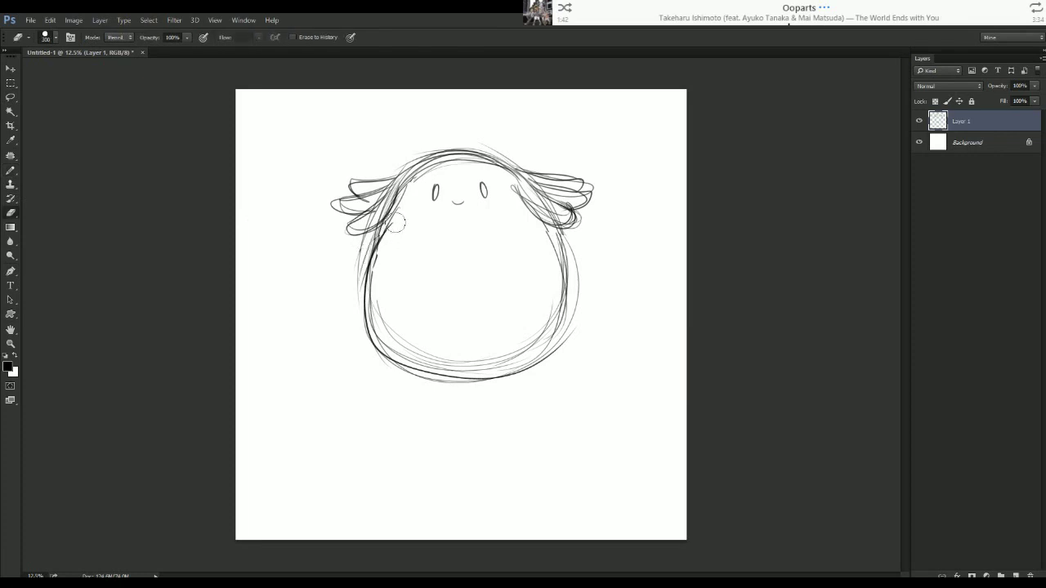
drag(576, 248, 573, 322)
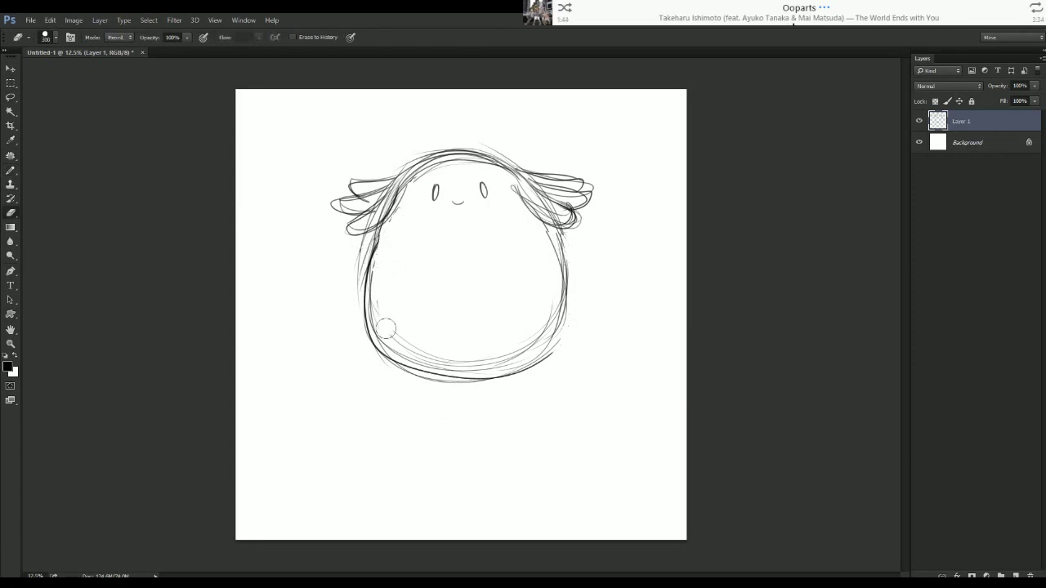
mouse_move(385, 329)
mouse_down()
mouse_move(488, 346)
mouse_move(507, 357)
mouse_move(502, 384)
mouse_move(541, 360)
mouse_move(506, 386)
mouse_up()
Sketch two rounded feet below the body, one at each lower corner.
key(b)
mouse_move(377, 355)
mouse_down()
mouse_move(382, 393)
mouse_move(407, 377)
mouse_move(370, 384)
mouse_move(391, 370)
mouse_up()
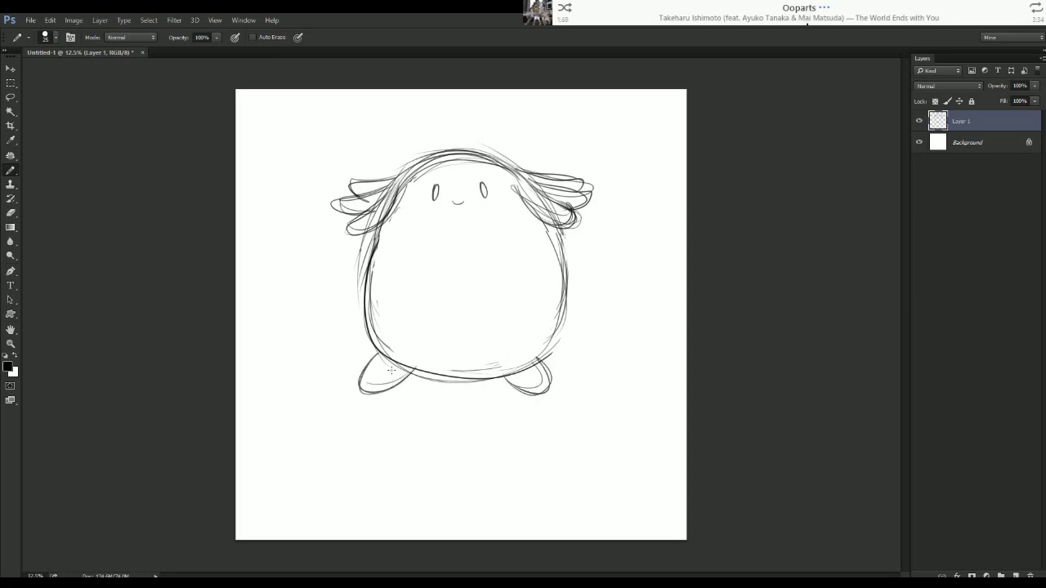
drag(512, 373, 549, 395)
drag(543, 354, 527, 387)
drag(378, 350, 410, 385)
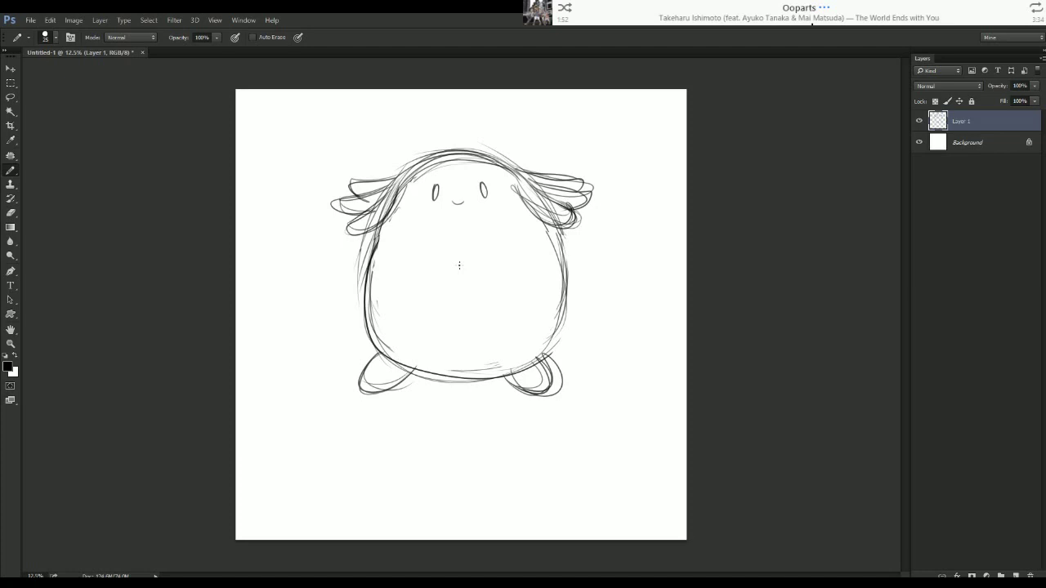
drag(554, 373, 507, 380)
Sketch two small arms on the belly with an egg between them sitting in a rounded pouch.
drag(495, 238, 506, 249)
mouse_move(419, 249)
mouse_down()
mouse_move(409, 268)
mouse_move(426, 276)
mouse_up()
mouse_move(481, 255)
mouse_down()
mouse_move(427, 316)
mouse_move(498, 275)
mouse_move(496, 302)
mouse_move(453, 306)
mouse_move(487, 308)
mouse_move(415, 309)
mouse_up()
drag(491, 304, 412, 311)
mouse_move(427, 268)
mouse_down()
mouse_move(421, 301)
mouse_move(483, 352)
mouse_up()
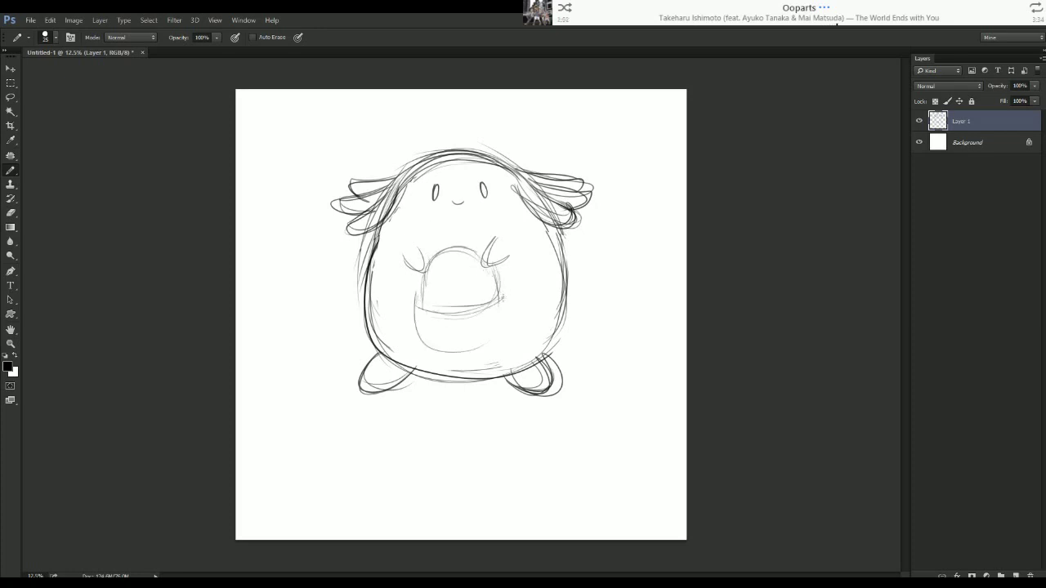
drag(505, 296, 471, 351)
drag(412, 304, 436, 351)
drag(503, 315, 455, 356)
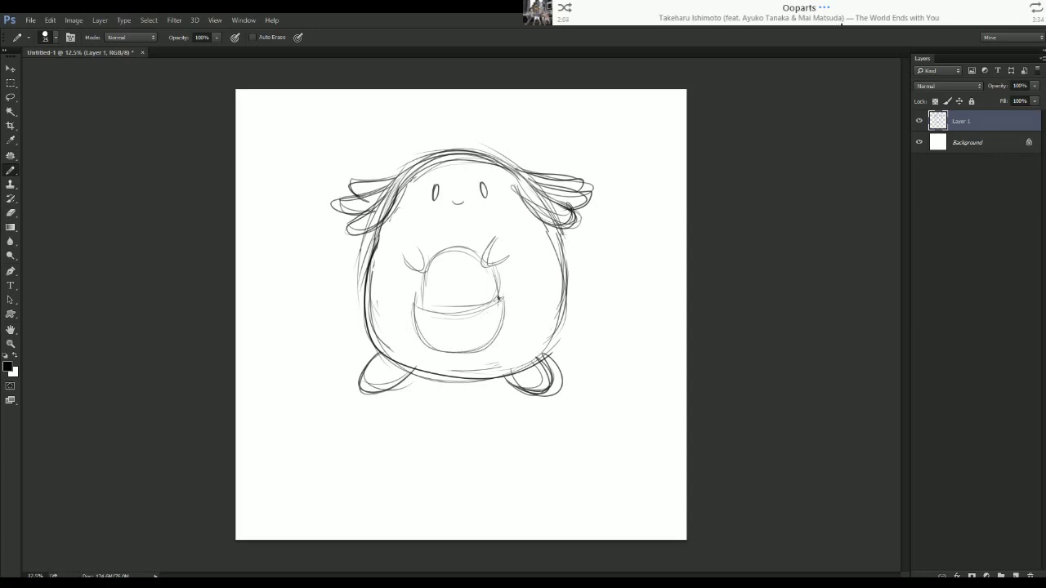
drag(500, 299, 415, 309)
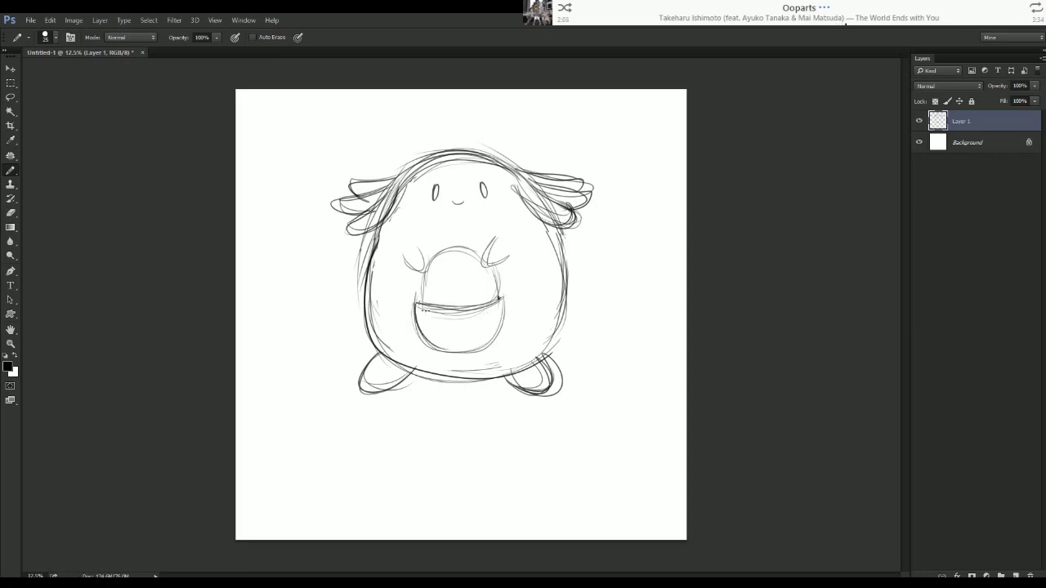
Darken the outlines of the belly pouch and the egg.
drag(506, 325, 428, 344)
drag(487, 289, 509, 344)
mouse_move(488, 267)
mouse_down()
mouse_move(498, 296)
mouse_move(423, 278)
mouse_up()
mouse_move(434, 262)
mouse_down()
mouse_move(420, 309)
mouse_move(499, 299)
mouse_up()
mouse_move(497, 288)
mouse_down()
mouse_move(446, 260)
mouse_move(428, 277)
mouse_up()
Redraw both arms so that the paws meet over the top of the egg.
drag(495, 237, 479, 273)
mouse_move(510, 264)
mouse_down()
mouse_move(468, 270)
mouse_move(500, 234)
mouse_up()
mouse_move(487, 237)
mouse_down()
mouse_move(479, 252)
mouse_move(488, 273)
mouse_move(495, 240)
mouse_move(471, 254)
mouse_move(505, 268)
mouse_move(514, 259)
mouse_up()
key(e)
key(b)
key(e)
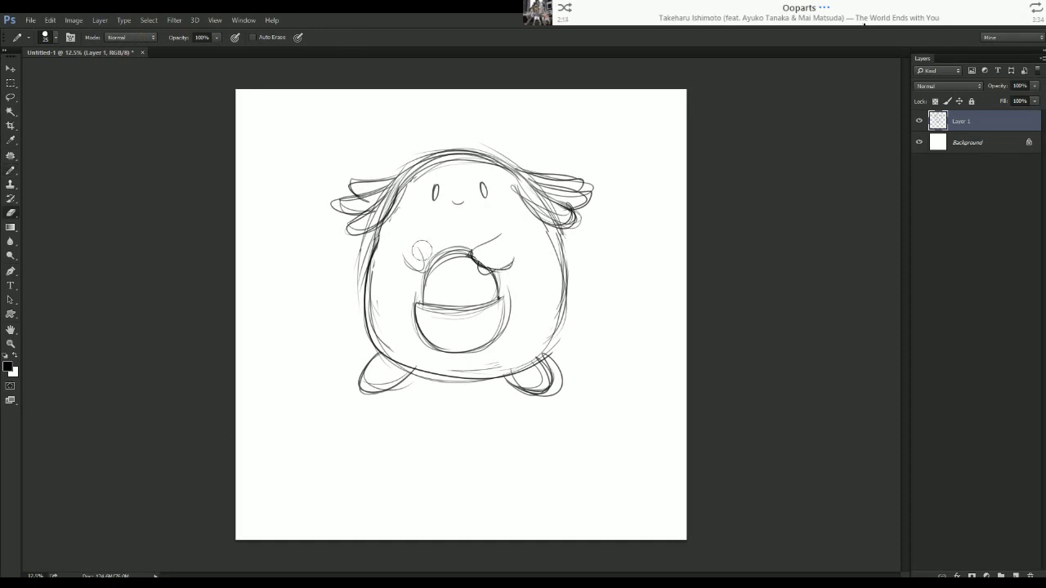
key(b)
drag(421, 250, 447, 256)
mouse_move(447, 256)
mouse_down()
mouse_move(421, 268)
mouse_move(446, 254)
mouse_up()
Sketch a pointed tail behind the body's lower right side and reinforce the body's side contours.
mouse_move(584, 276)
mouse_down()
mouse_move(560, 340)
mouse_move(583, 273)
mouse_up()
drag(546, 350, 557, 230)
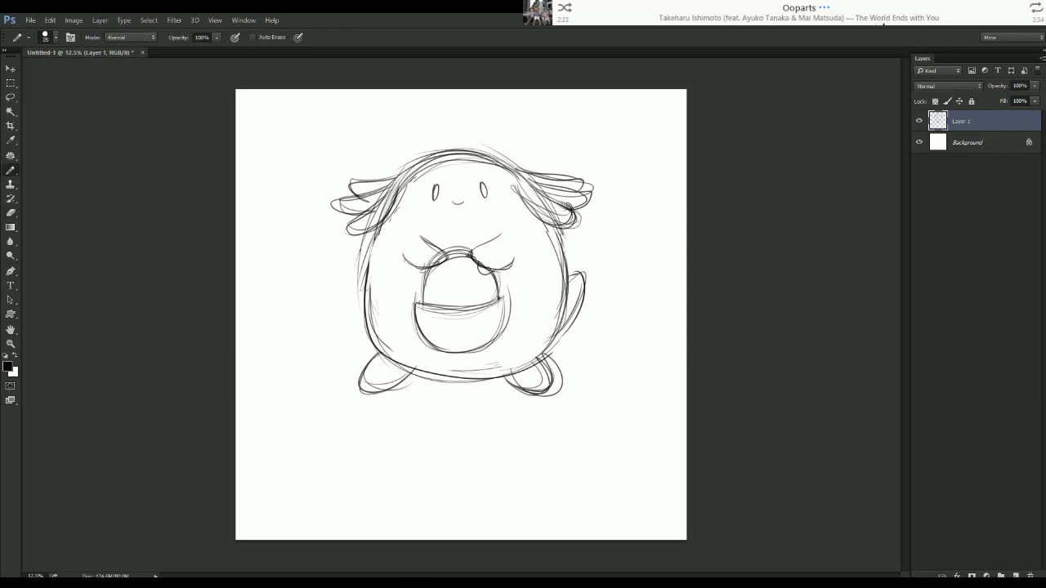
drag(370, 243, 361, 291)
Scale the whole Chansey sketch to about 90% and move it to the canvas's upper left corner.
key(ctrl+t)
drag(459, 274, 372, 230)
drag(508, 361, 481, 335)
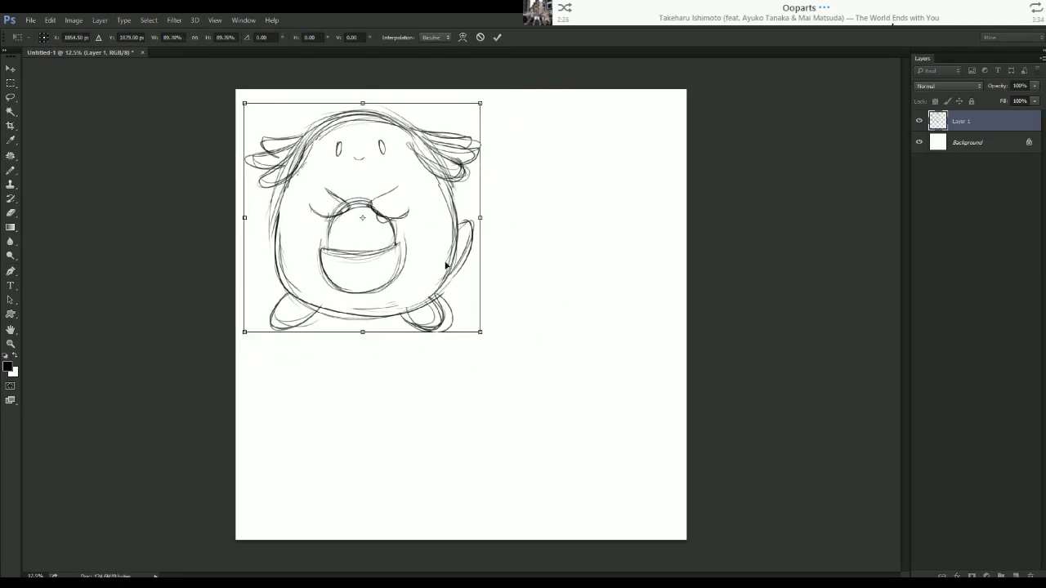
key(Return)
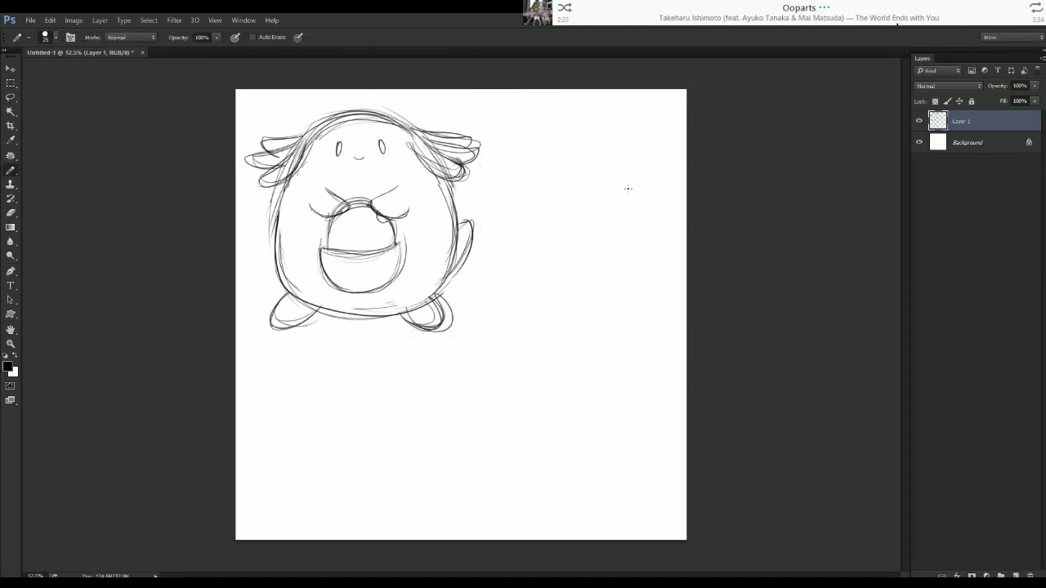
Sketch a smaller side-view Chansey beside the first one, with an egg-shaped body and a tail at its lower right.
mouse_move(621, 175)
mouse_down()
mouse_move(532, 259)
mouse_move(572, 288)
mouse_move(538, 185)
mouse_move(609, 156)
mouse_move(525, 253)
mouse_move(594, 292)
mouse_move(627, 183)
mouse_move(604, 152)
mouse_up()
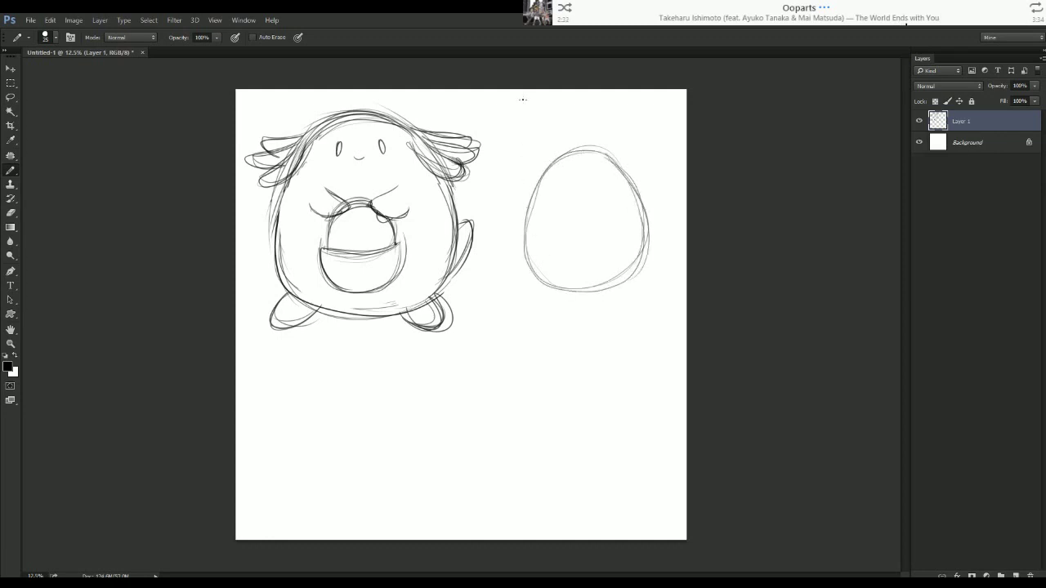
key(ctrl+plus)
drag(600, 284, 548, 326)
mouse_move(642, 269)
mouse_down()
mouse_move(637, 314)
mouse_move(685, 260)
mouse_move(639, 269)
mouse_move(641, 312)
mouse_move(613, 317)
mouse_up()
key(ctrl+z)
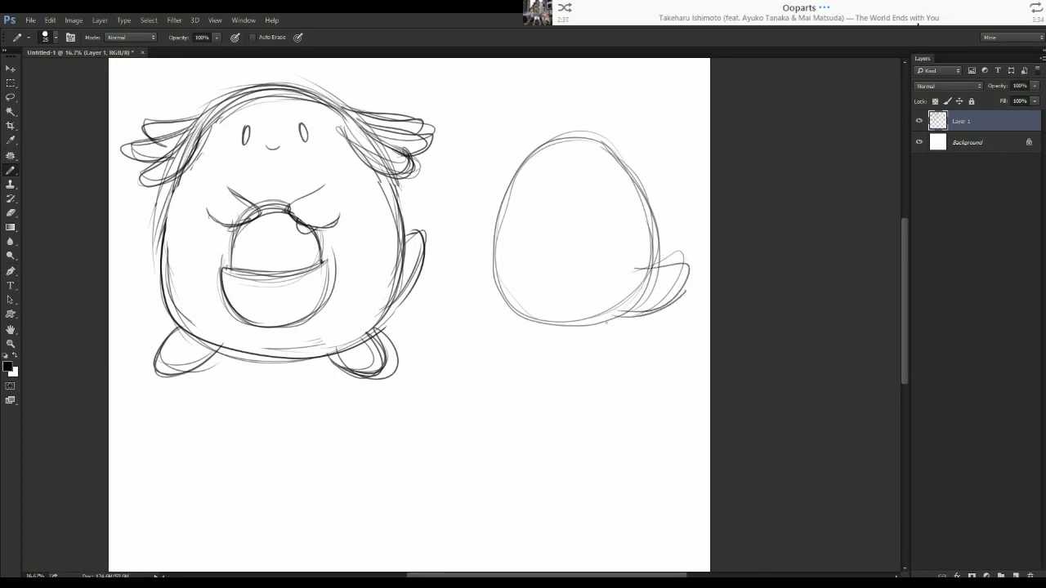
drag(694, 269, 606, 324)
drag(661, 262, 694, 269)
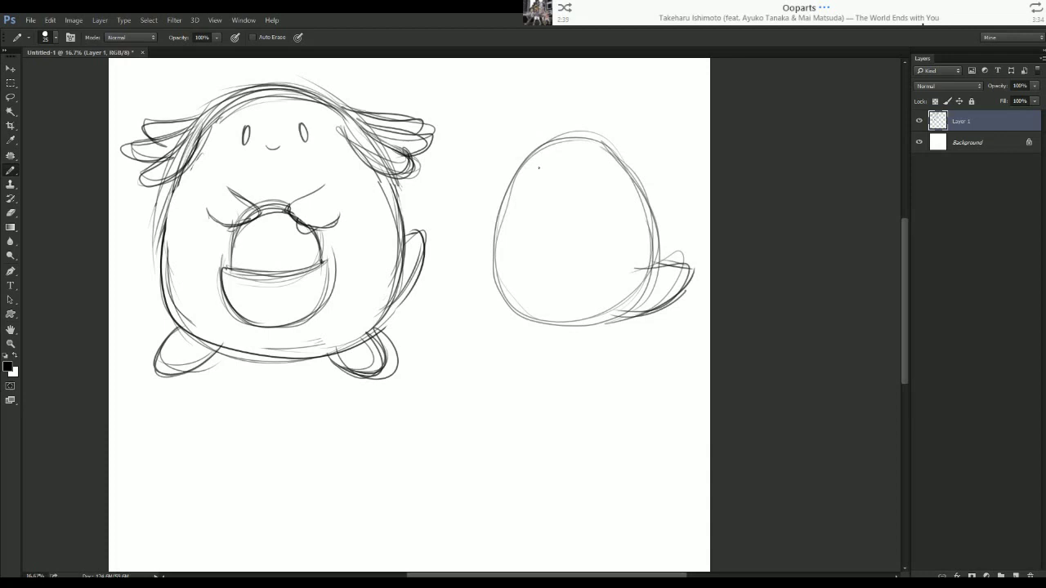
Draw the side-view Chansey's eye, mouth and hanging hair tufts, undoing the strokes that miss.
drag(536, 160, 532, 171)
key(ctrl+z)
mouse_move(565, 155)
mouse_down()
mouse_move(567, 196)
mouse_move(589, 176)
mouse_move(574, 160)
mouse_move(581, 217)
mouse_up()
key(ctrl+z)
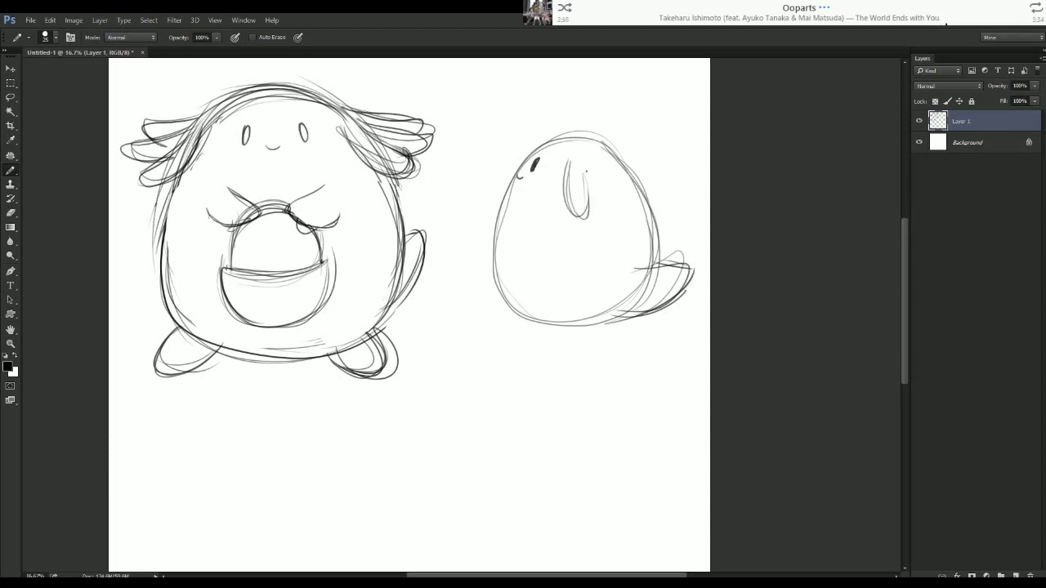
mouse_move(587, 175)
mouse_down()
mouse_move(623, 192)
mouse_move(603, 210)
mouse_move(651, 193)
mouse_up()
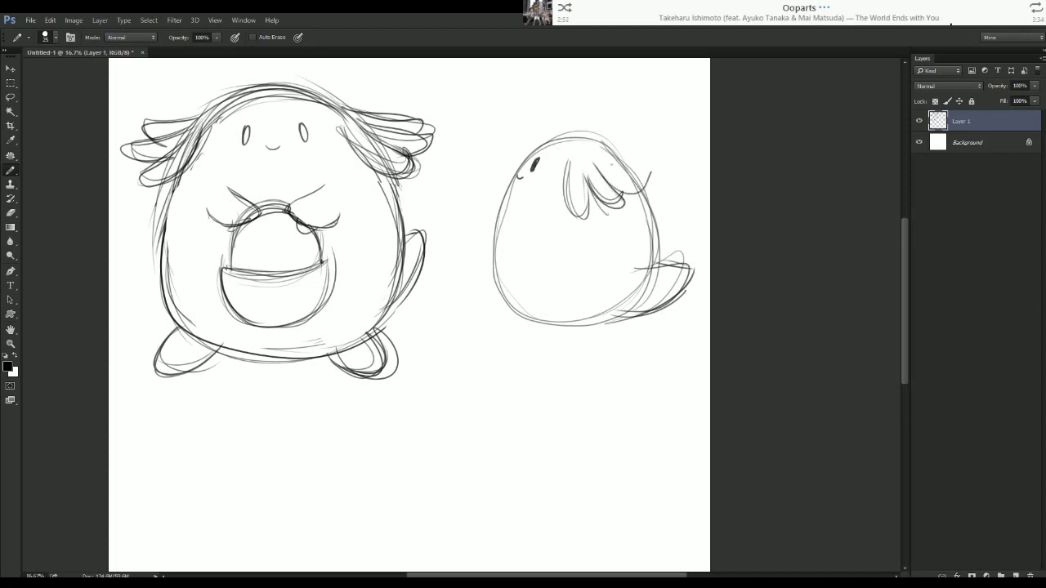
mouse_move(607, 161)
mouse_down()
mouse_move(652, 182)
mouse_move(648, 196)
mouse_up()
Sketch the side-view Chansey's arm and the egg protruding from the front of its belly.
drag(497, 222, 484, 285)
mouse_move(495, 223)
mouse_down()
mouse_move(479, 260)
mouse_move(497, 262)
mouse_move(495, 288)
mouse_move(492, 232)
mouse_up()
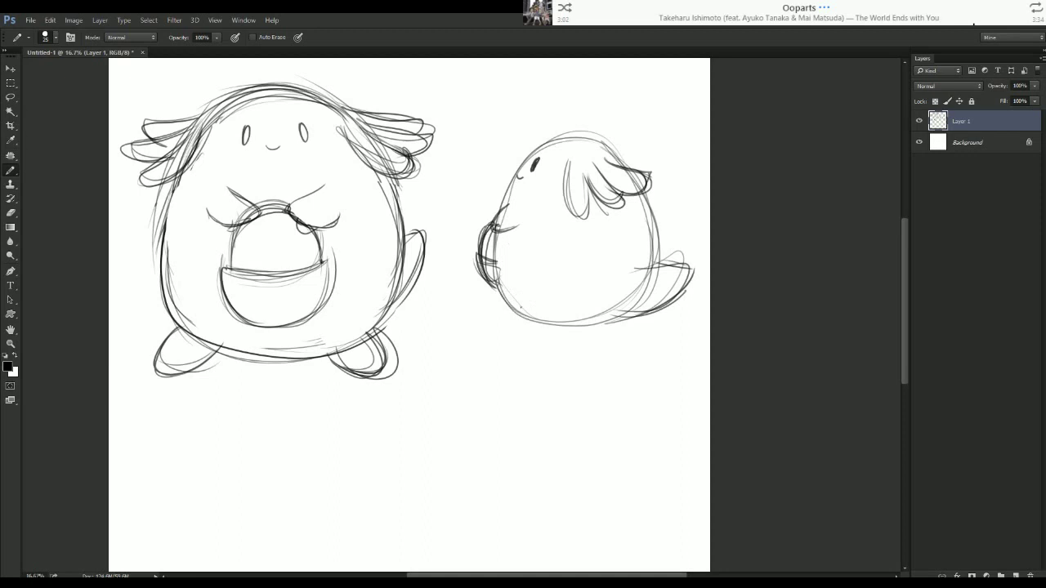
Sketch the side-view Chansey's two feet and refine its head outline with a small bump below the mouth, undoing the strokes that miss.
drag(511, 327, 544, 335)
mouse_move(494, 299)
mouse_down()
mouse_move(514, 319)
mouse_move(567, 326)
mouse_up()
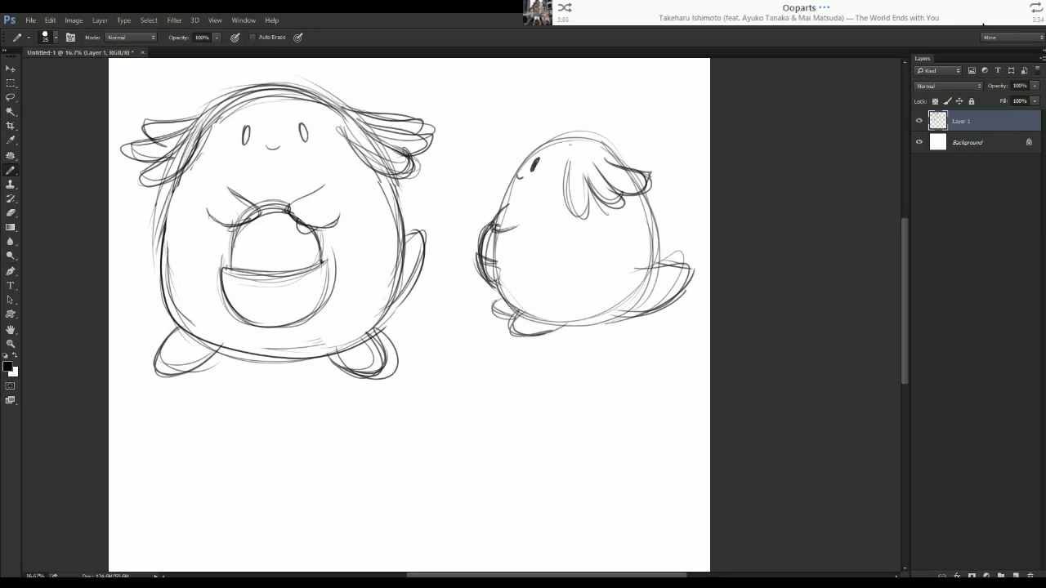
mouse_move(613, 141)
mouse_down()
mouse_move(551, 144)
mouse_move(522, 159)
mouse_move(495, 193)
mouse_up()
key(ctrl+z)
drag(531, 153, 620, 150)
mouse_move(550, 147)
mouse_down()
mouse_move(614, 157)
mouse_move(594, 140)
mouse_up()
drag(594, 145, 623, 171)
key(ctrl+alt+z)
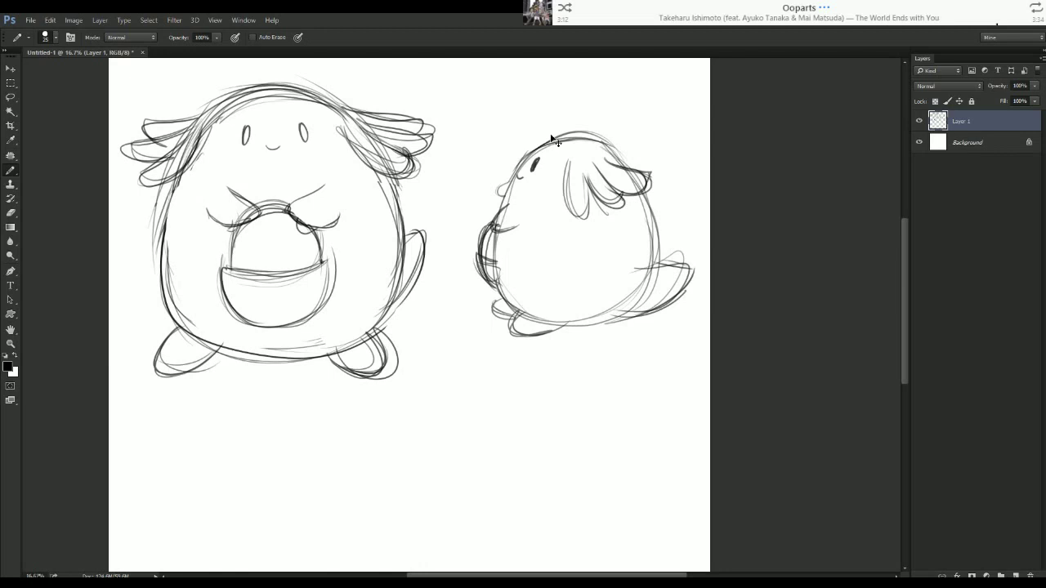
key(ctrl+alt+z)
key(e)
key(b)
Sketch a third, tilted Chansey in the canvas's lower right, with an egg-shaped body and hair tufts on both sides of its head.
key(ctrl+minus)
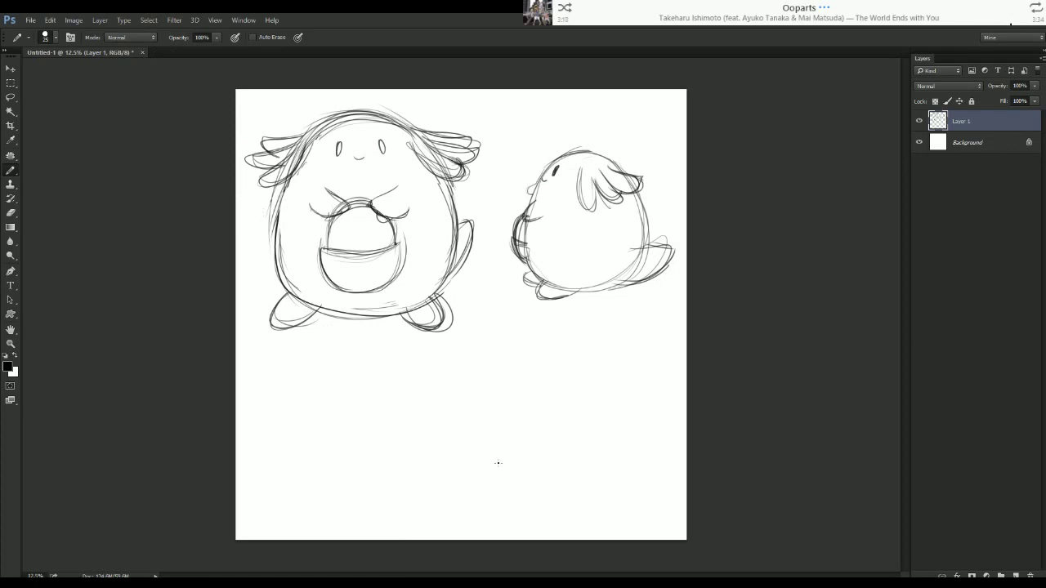
key(ctrl+plus)
scroll(535, 434, down, 3)
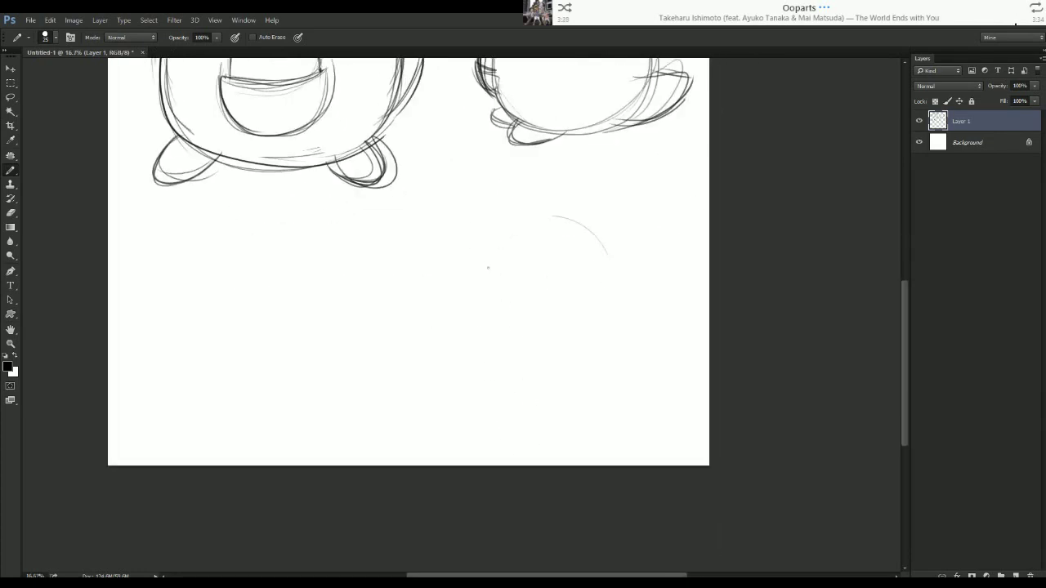
drag(540, 422, 537, 219)
mouse_move(619, 267)
mouse_down()
mouse_move(463, 327)
mouse_move(653, 347)
mouse_move(646, 289)
mouse_up()
drag(560, 219, 648, 291)
drag(540, 214, 635, 266)
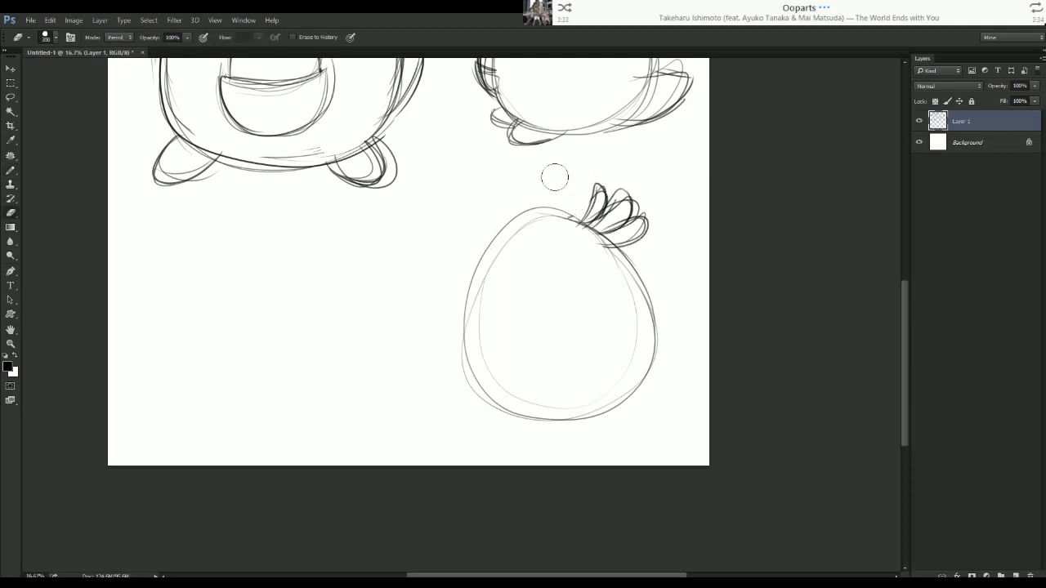
drag(439, 245, 474, 270)
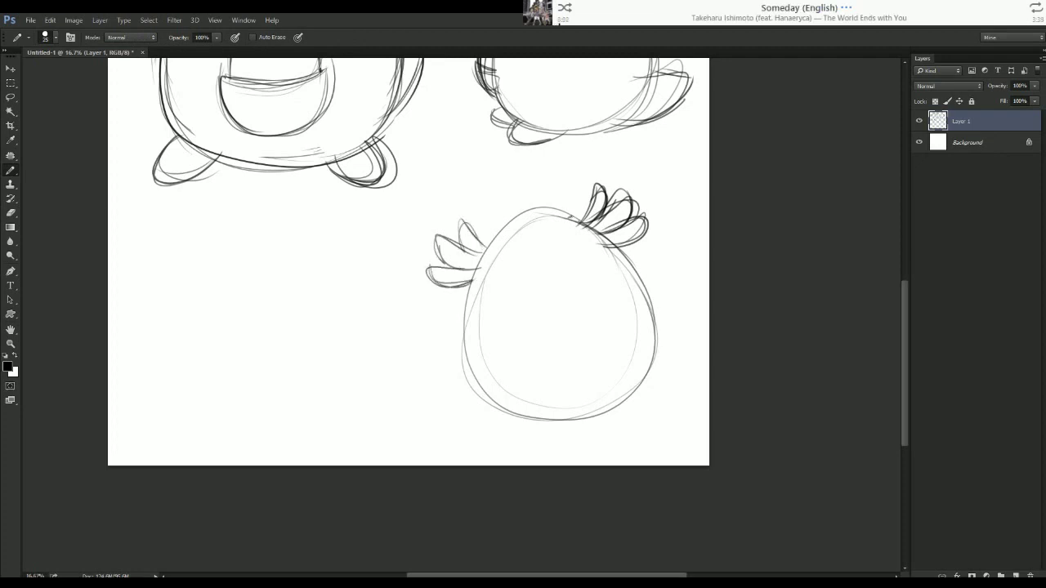
Sketch the third Chansey's raised foot, other foot, tail, arms, face with open mouth, and belly pouch holding the egg.
drag(601, 365, 565, 378)
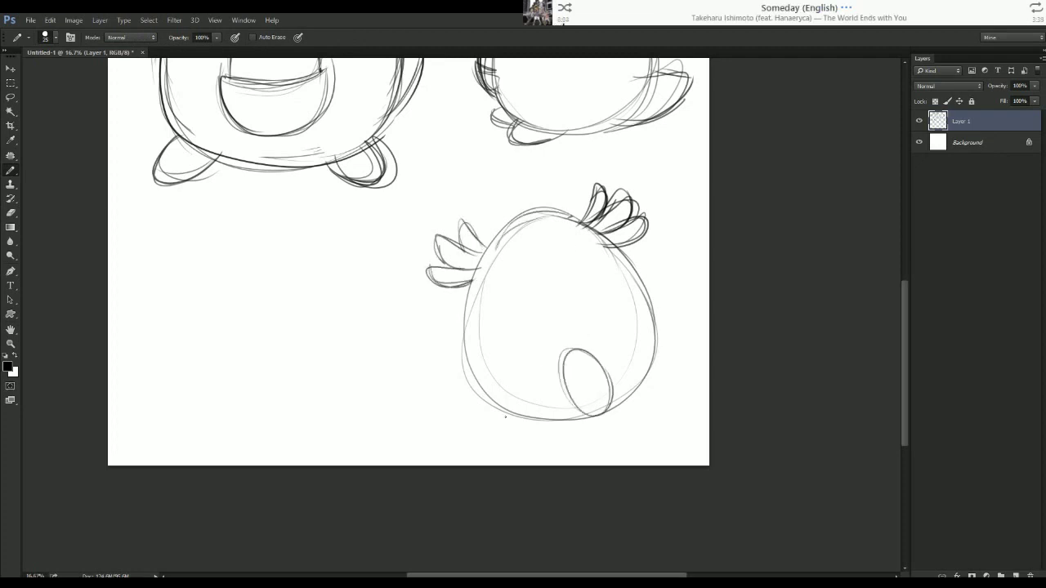
drag(655, 328, 598, 413)
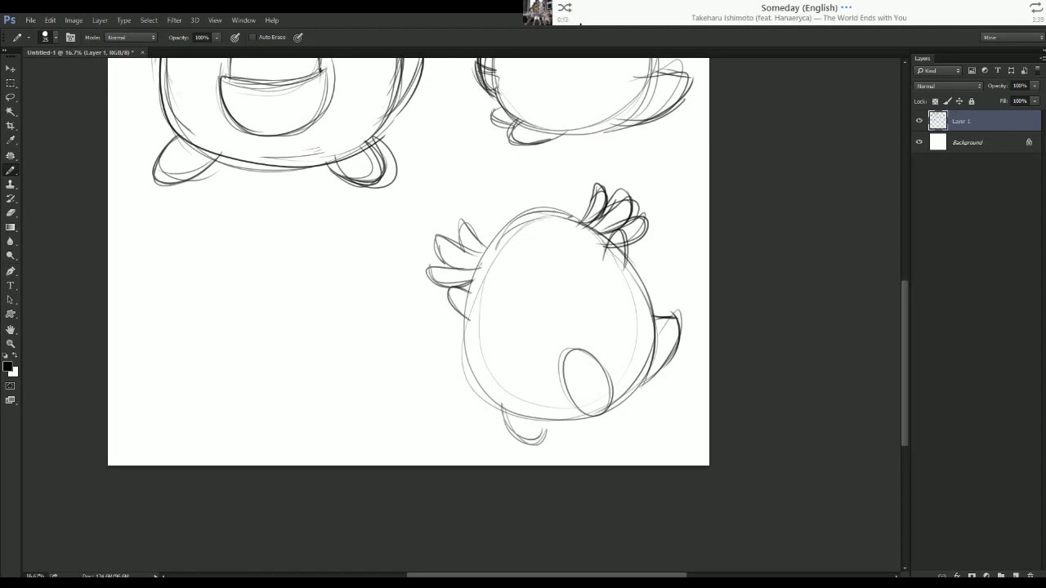
drag(482, 263, 577, 215)
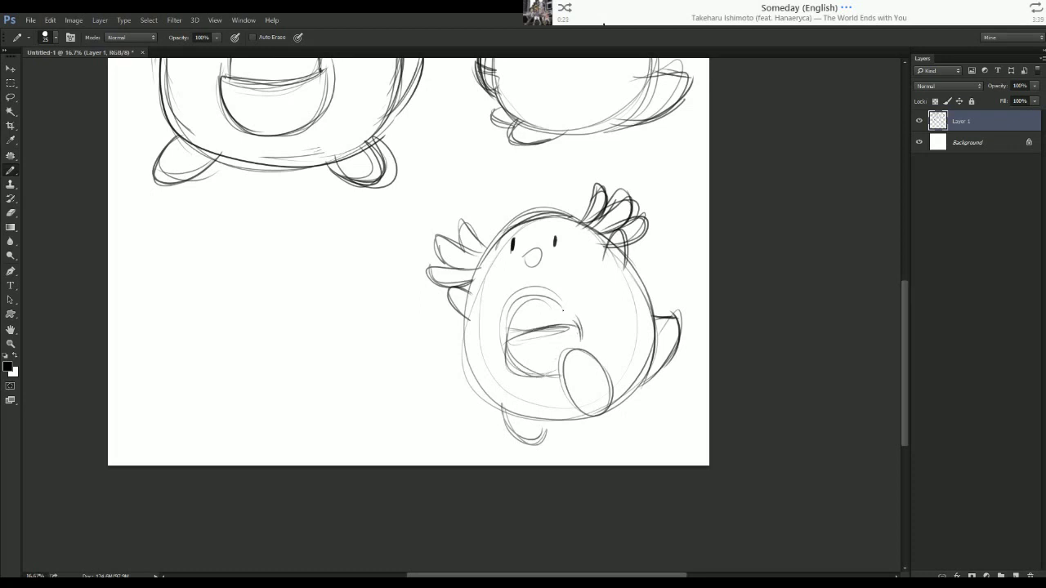
drag(516, 321, 576, 330)
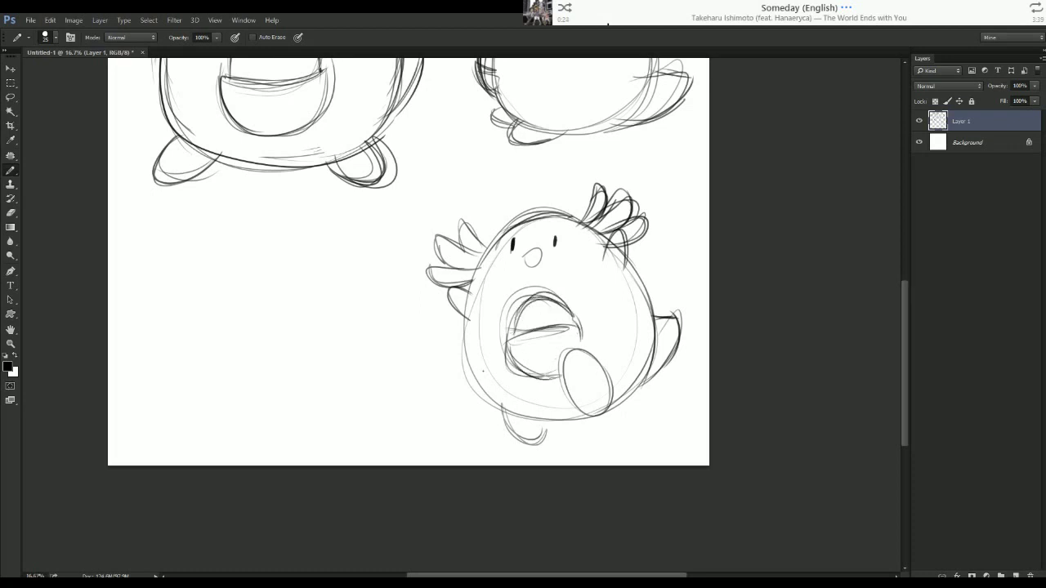
Widen the canvas by 4 inches relative to its current size.
key(ctrl+minus)
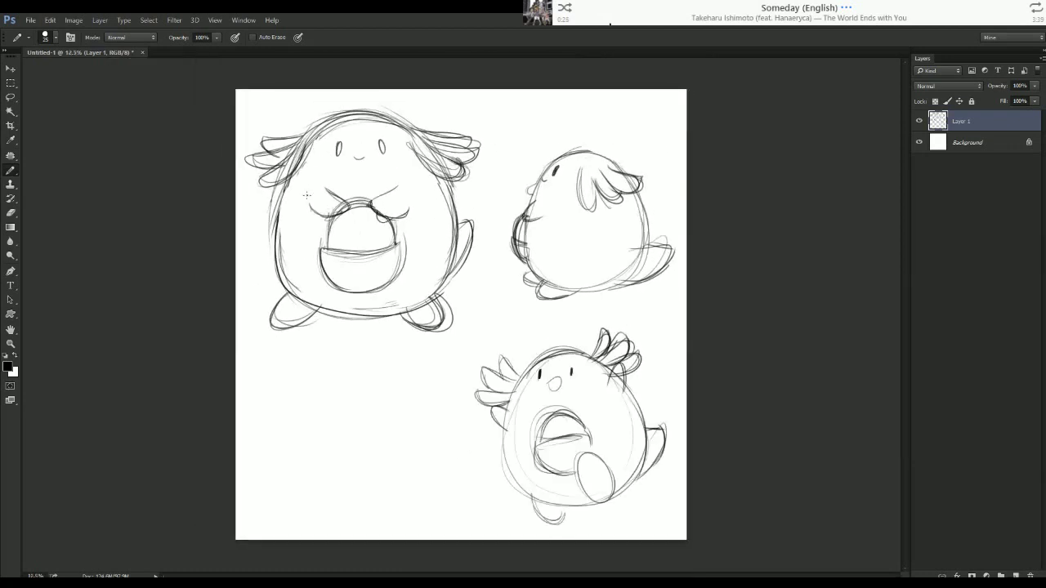
click(74, 20)
click(86, 106)
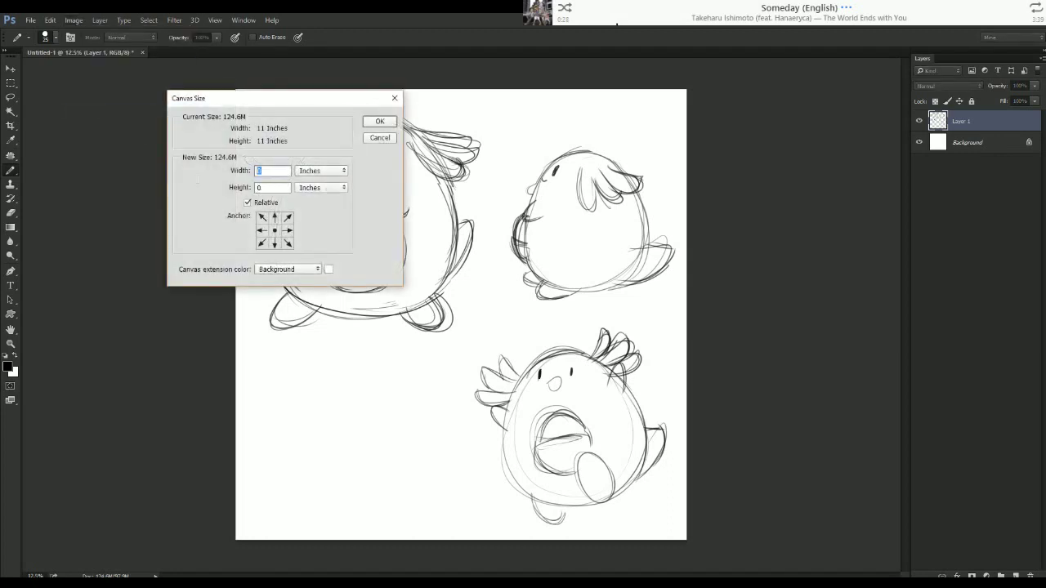
text(4)
key(Return)
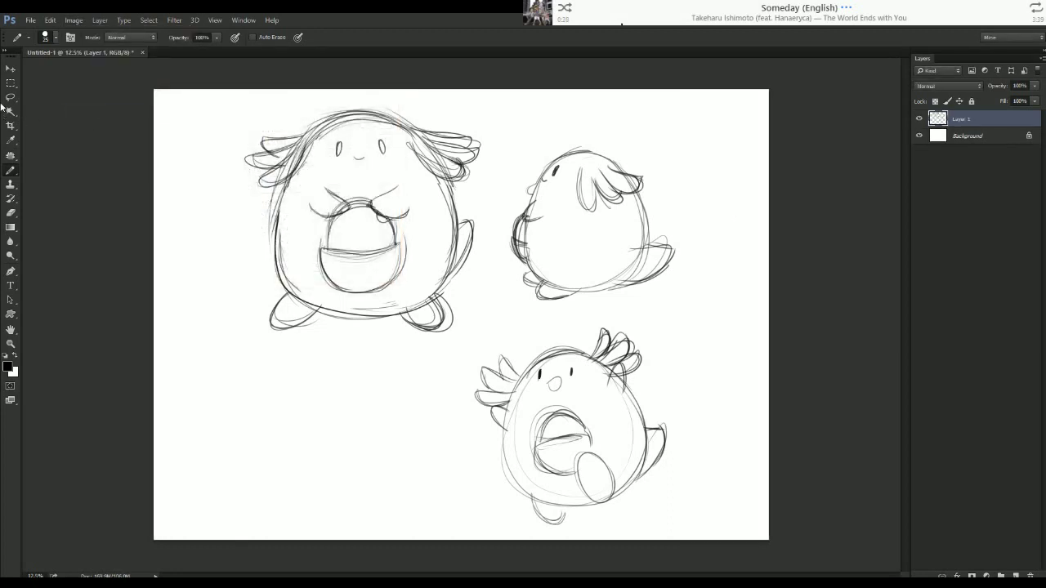
Move the front-view and side-view Chansey sketches together towards the canvas's upper left corner.
click(11, 97)
mouse_move(290, 400)
mouse_down()
mouse_move(564, 327)
mouse_move(490, 88)
mouse_move(477, 88)
mouse_up()
key(ctrl+t)
drag(406, 258, 323, 253)
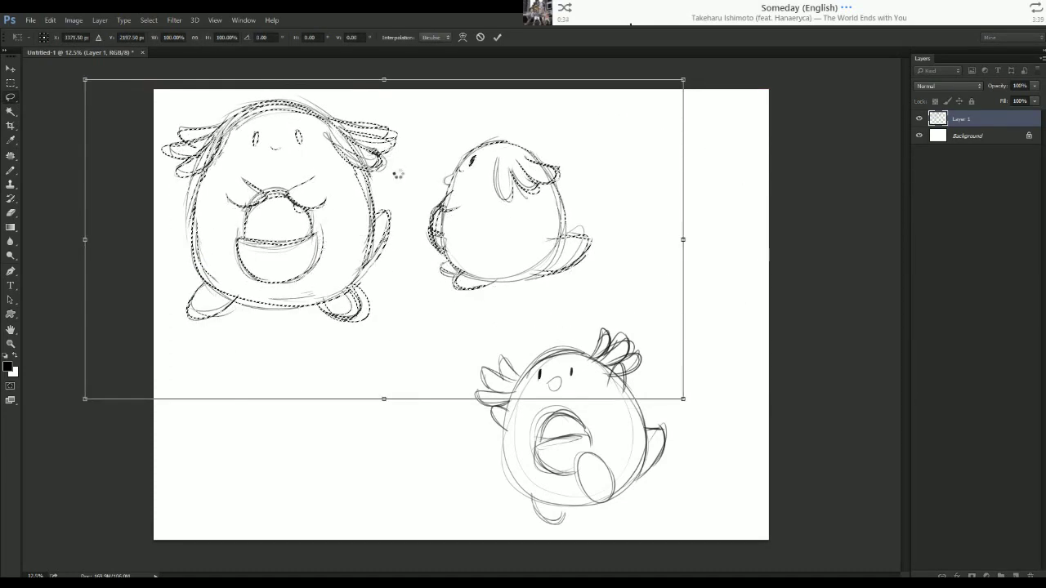
key(Return)
key(ctrl+d)
Move the side-view Chansey up near the canvas's top edge and fill in the front-view Chansey's eyes, leaving white highlights.
drag(426, 165, 616, 216)
key(ctrl+t)
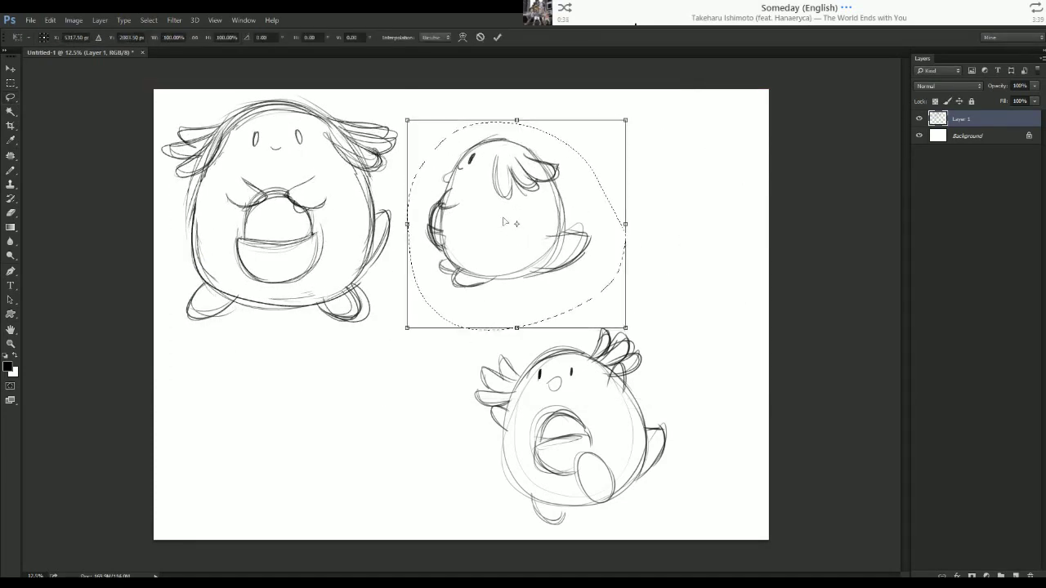
drag(519, 226, 504, 196)
key(Return)
key(ctrl+d)
key(b)
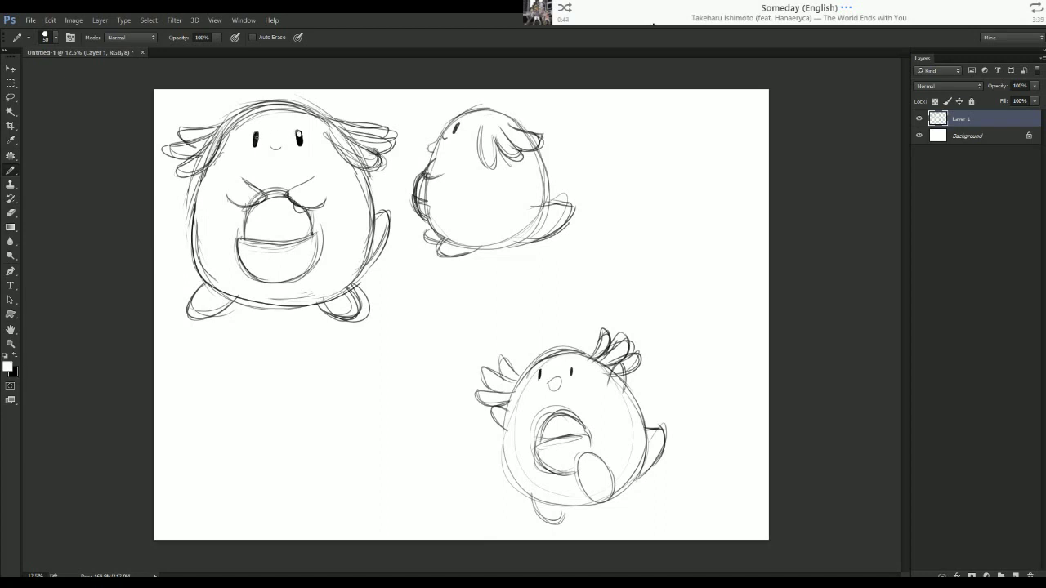
Scale the lower-right Chansey sketch up to about 136% and shift it right to fit beside the others.
click(11, 97)
mouse_move(724, 304)
mouse_down()
mouse_move(695, 351)
mouse_move(723, 309)
mouse_up()
key(ctrl+t)
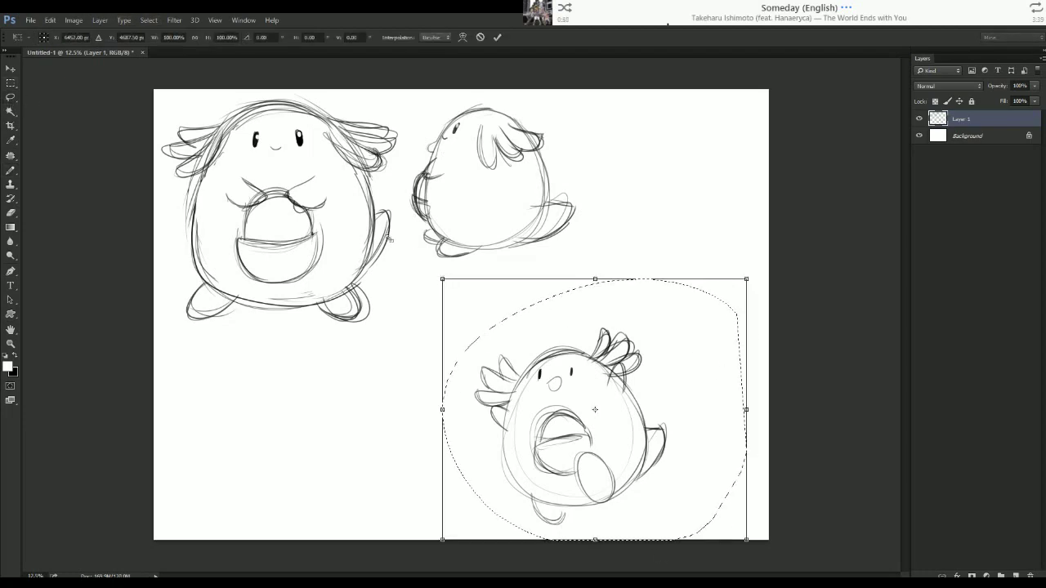
drag(442, 278, 332, 185)
mouse_move(404, 299)
mouse_down()
mouse_move(520, 297)
mouse_move(502, 296)
mouse_up()
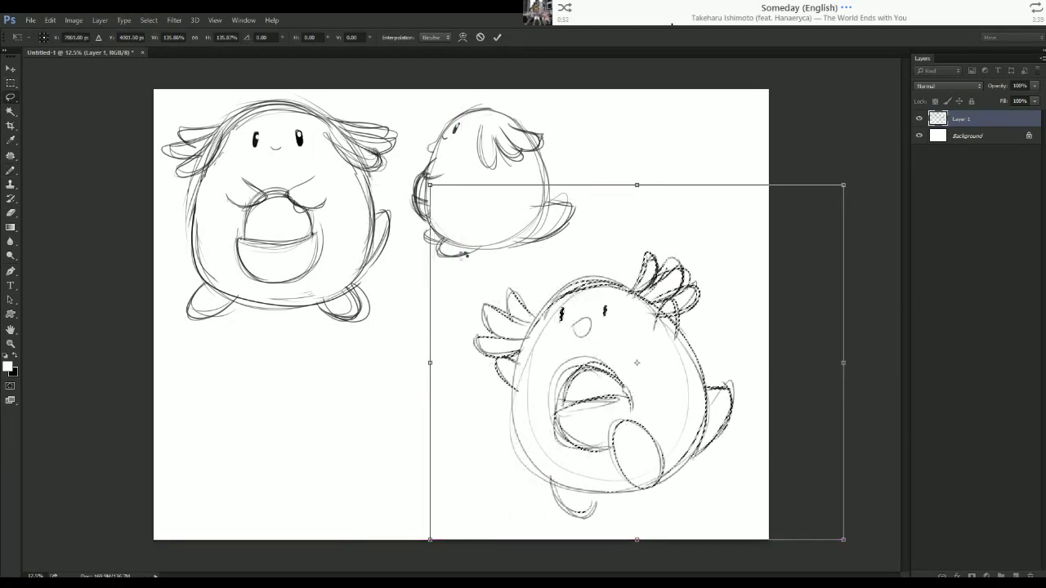
key(Return)
Open a second window of the Untitled-1 document and move it out of the workspace.
click(243, 20)
mouse_move(270, 30)
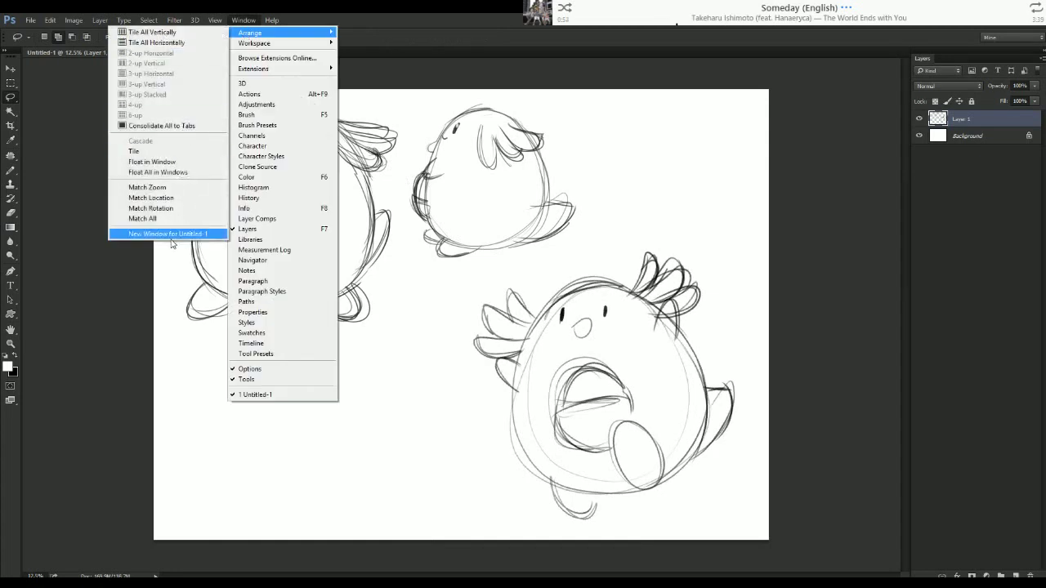
click(174, 236)
drag(230, 54, 1045, 164)
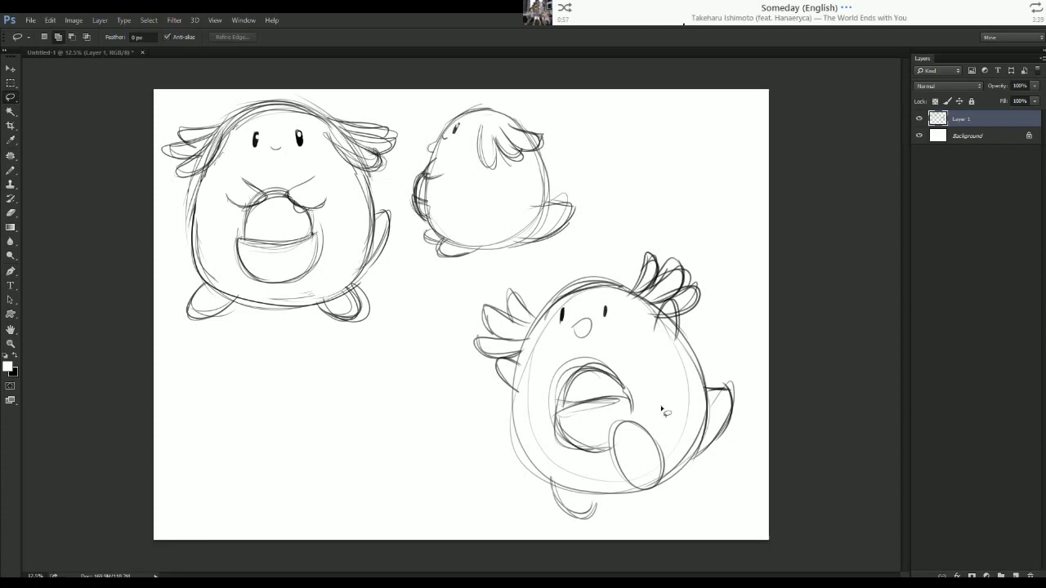
Lower the sketch layer's opacity to about 12% and add a new layer above it.
click(1035, 85)
click(987, 98)
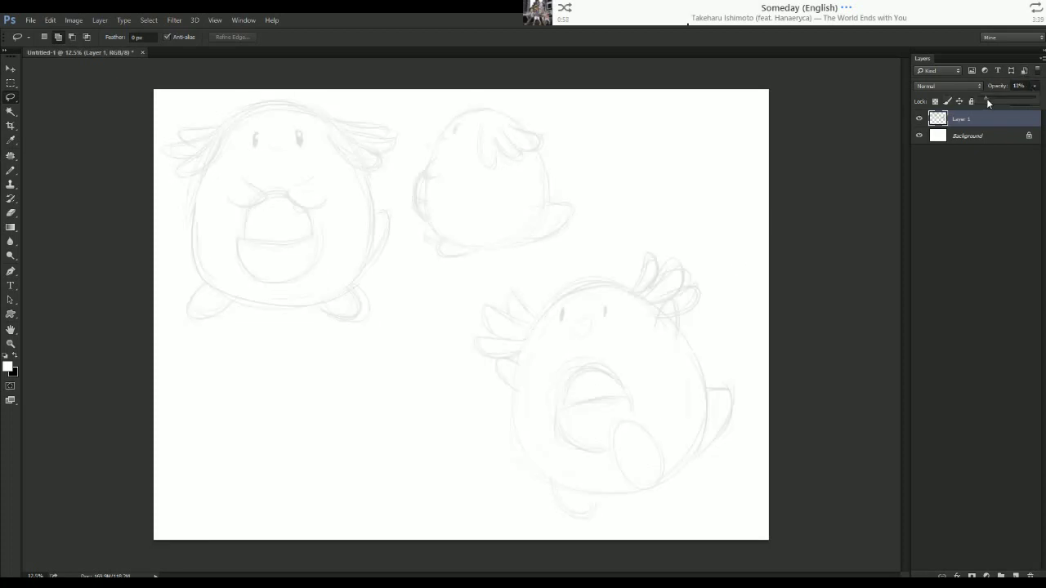
click(1016, 575)
Ink the lower-right Chansey's two eyes on the new layer with the Brush tool, as black ovals with white highlights.
drag(13, 169, 52, 171)
key(ctrl+plus)
key(ctrl+plus)
key(ctrl+plus)
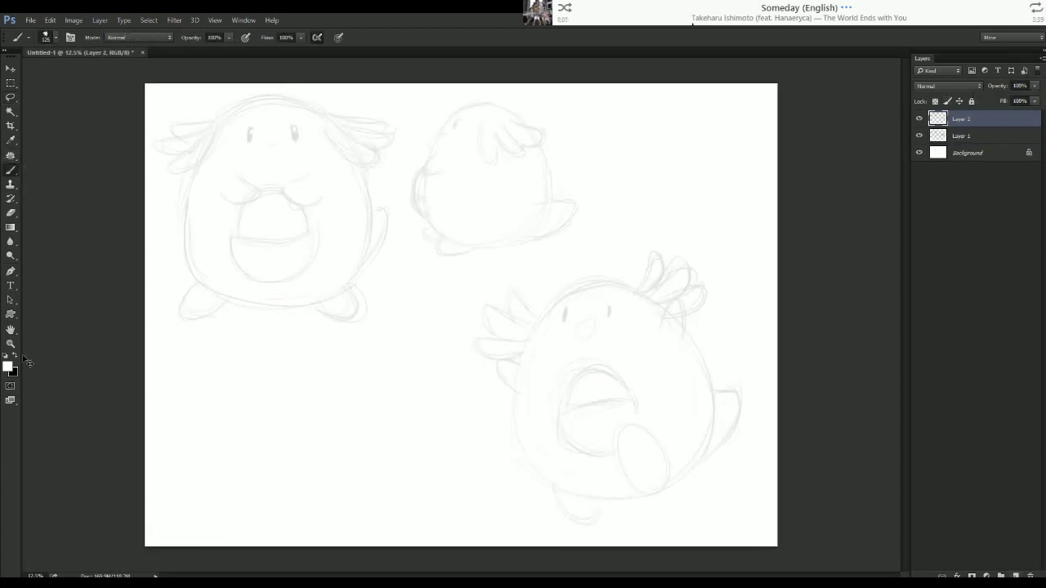
click(15, 355)
drag(232, 392, 44, 340)
key(ctrl+plus)
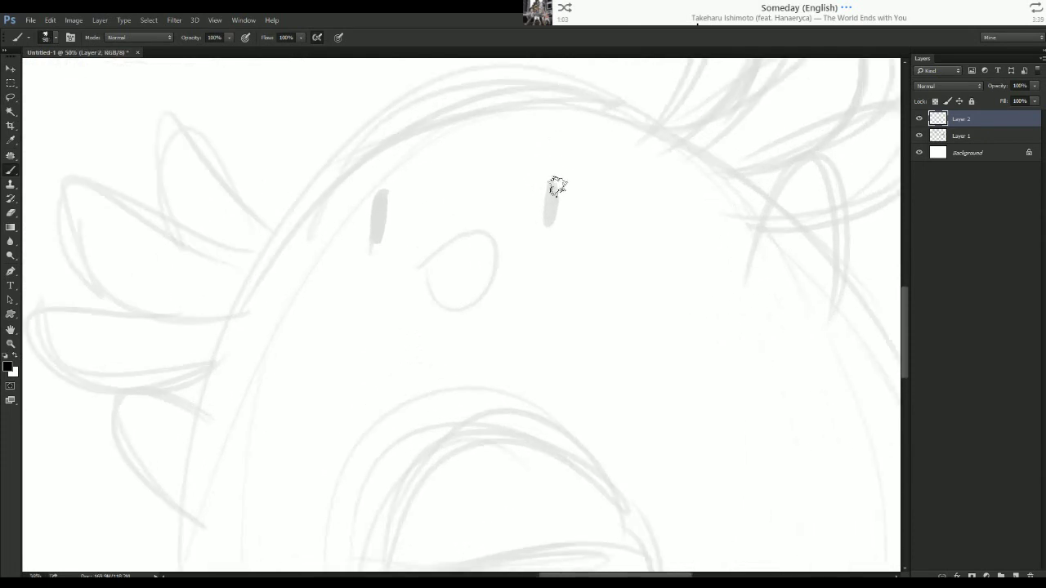
mouse_move(555, 175)
mouse_down()
mouse_move(543, 188)
mouse_move(555, 176)
mouse_move(548, 216)
mouse_move(542, 185)
mouse_up()
mouse_move(383, 191)
mouse_down()
mouse_move(376, 236)
mouse_move(380, 194)
mouse_up()
key(x)
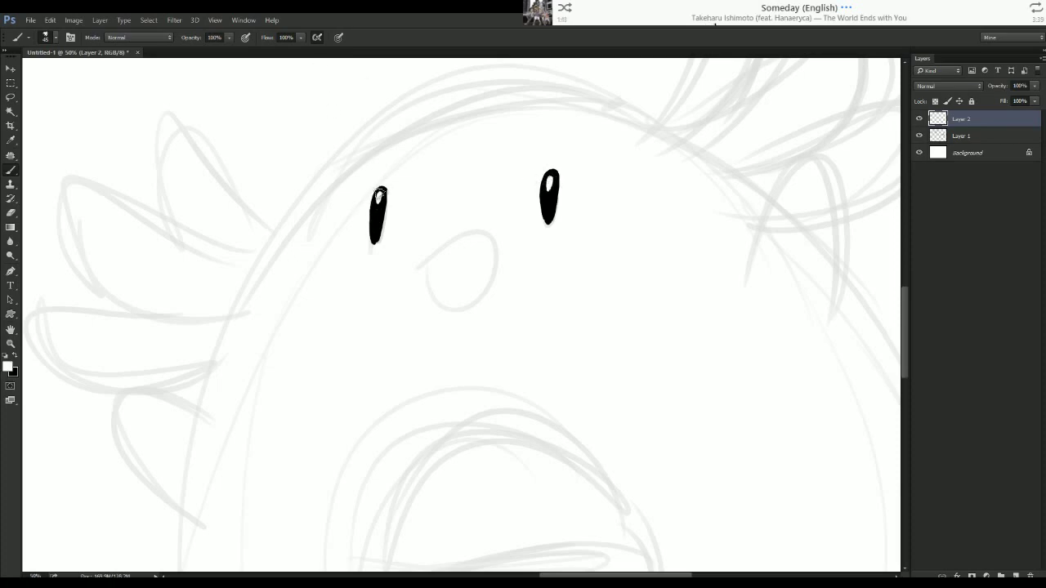
drag(324, 339, 326, 361)
Ink the open mouth's outline in black and thicken its upper left edge.
key(x)
key(ctrl+plus)
key(ctrl+plus)
key(ctrl+plus)
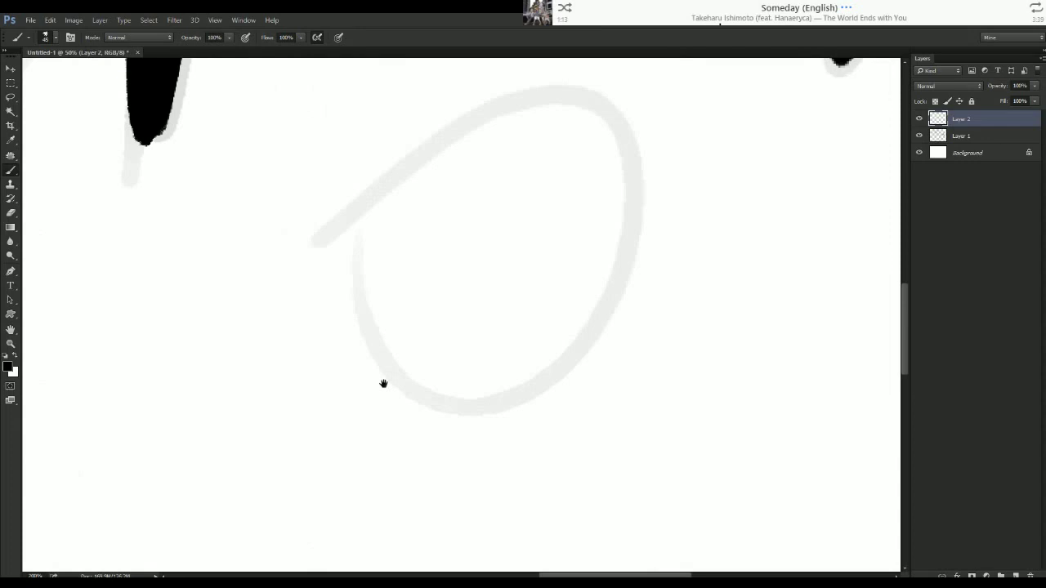
scroll(384, 384, up, 1)
mouse_move(355, 282)
mouse_down()
mouse_move(550, 157)
mouse_move(665, 225)
mouse_move(575, 412)
mouse_move(395, 379)
mouse_move(368, 260)
mouse_up()
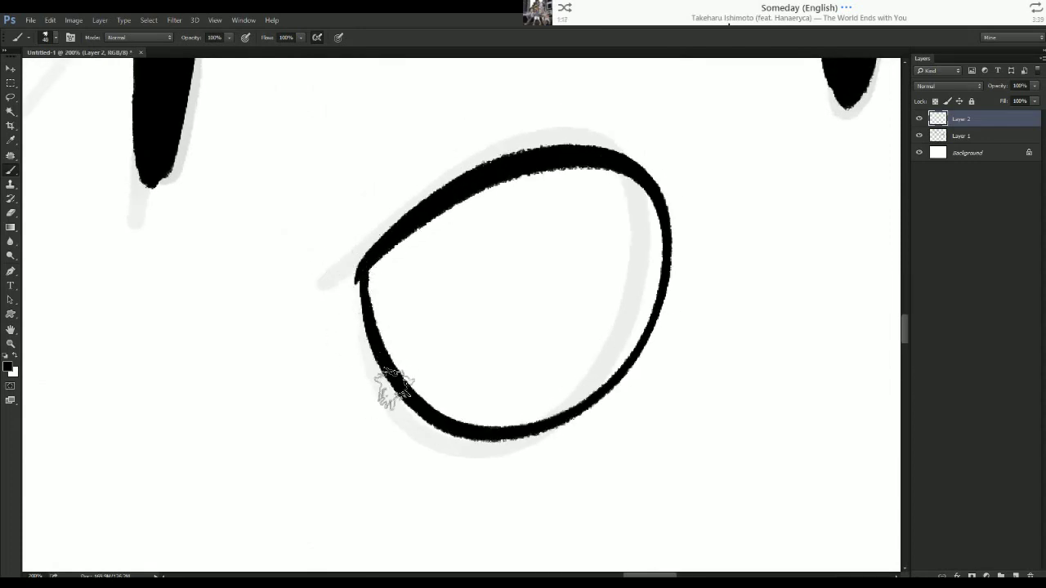
mouse_move(395, 388)
mouse_down()
mouse_move(450, 208)
mouse_move(586, 178)
mouse_move(409, 238)
mouse_move(371, 282)
mouse_move(388, 372)
mouse_move(382, 350)
mouse_move(418, 411)
mouse_move(382, 382)
mouse_move(429, 420)
mouse_up()
drag(374, 332, 369, 264)
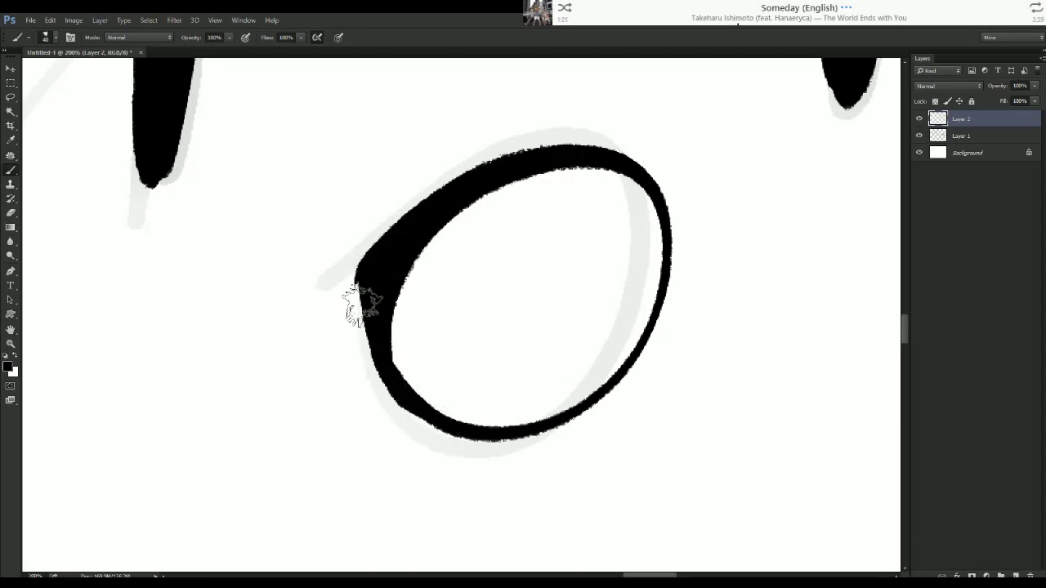
mouse_move(362, 304)
mouse_down()
mouse_move(379, 311)
mouse_move(379, 334)
mouse_move(303, 420)
mouse_move(296, 343)
mouse_move(346, 285)
mouse_move(495, 219)
mouse_up()
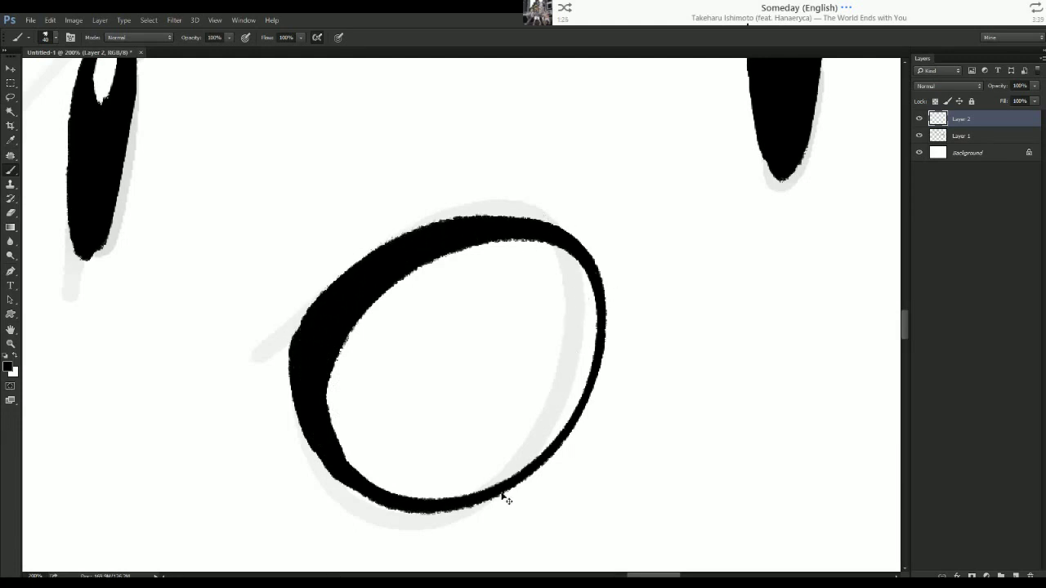
Ink the raised foot as a thick, closed black oval over the sketch, undoing the strokes that miss.
key(ctrl+minus)
key(ctrl+minus)
drag(425, 516, 411, 352)
mouse_move(531, 507)
mouse_down()
mouse_move(446, 374)
mouse_move(400, 111)
mouse_up()
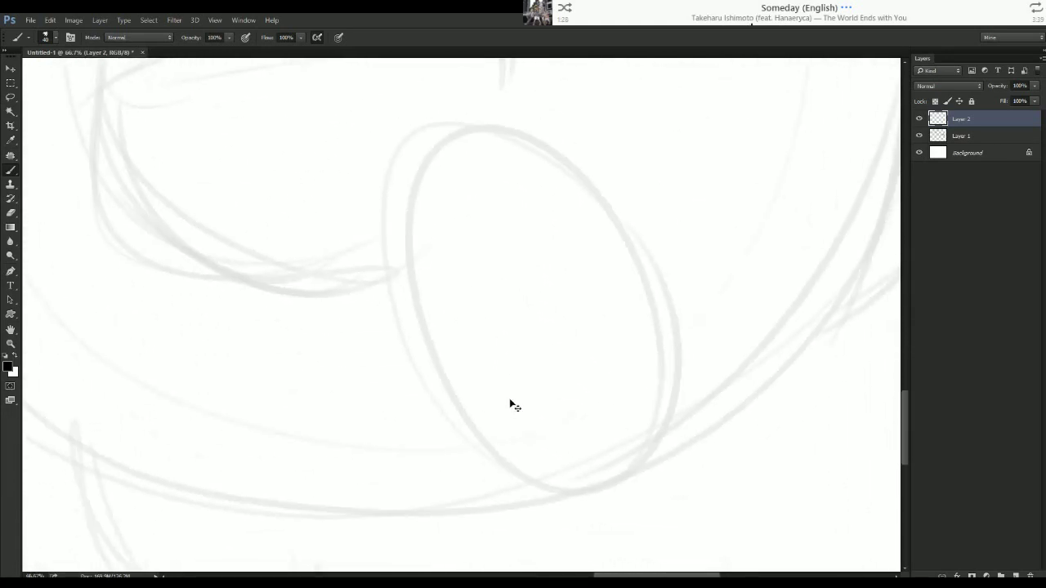
key(ctrl+minus)
mouse_move(605, 437)
mouse_down()
mouse_move(466, 174)
mouse_move(613, 433)
mouse_move(576, 431)
mouse_up()
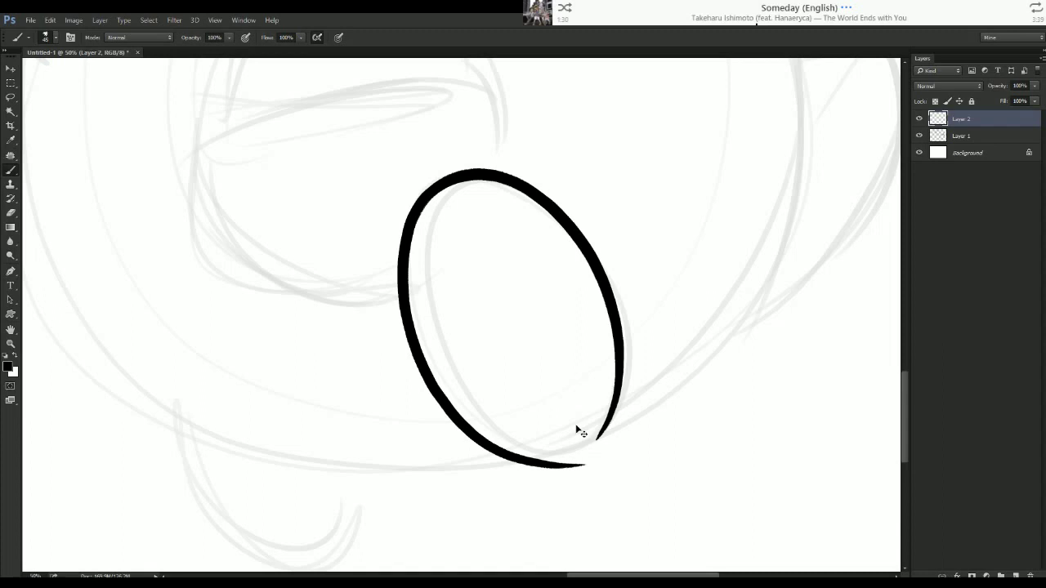
key(ctrl+z)
drag(603, 317, 591, 439)
key(ctrl+z)
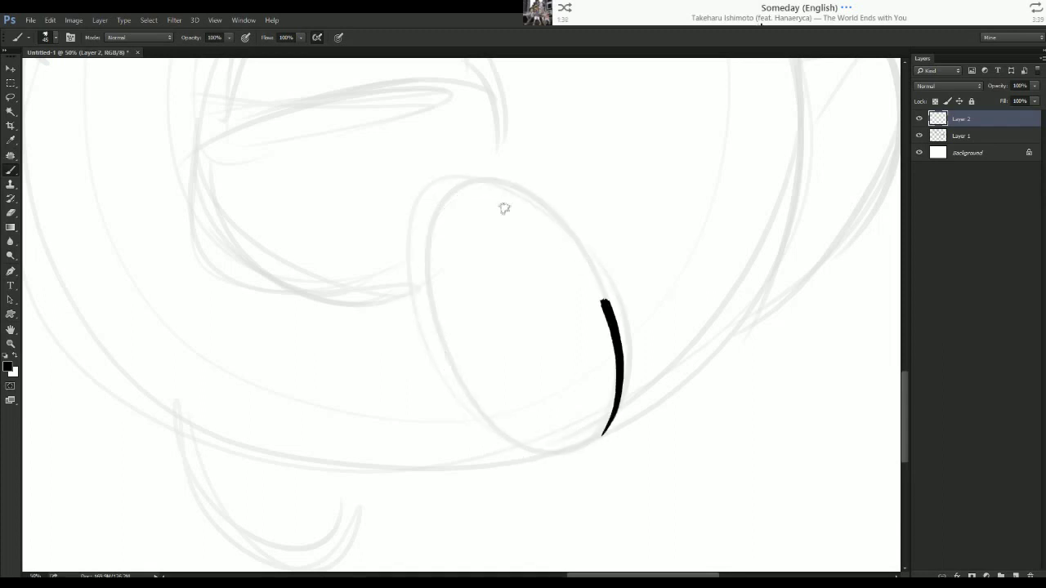
mouse_move(605, 304)
mouse_down()
mouse_move(479, 439)
mouse_move(575, 455)
mouse_move(614, 285)
mouse_move(431, 362)
mouse_up()
key(ctrl+alt+z)
key(ctrl+alt+z)
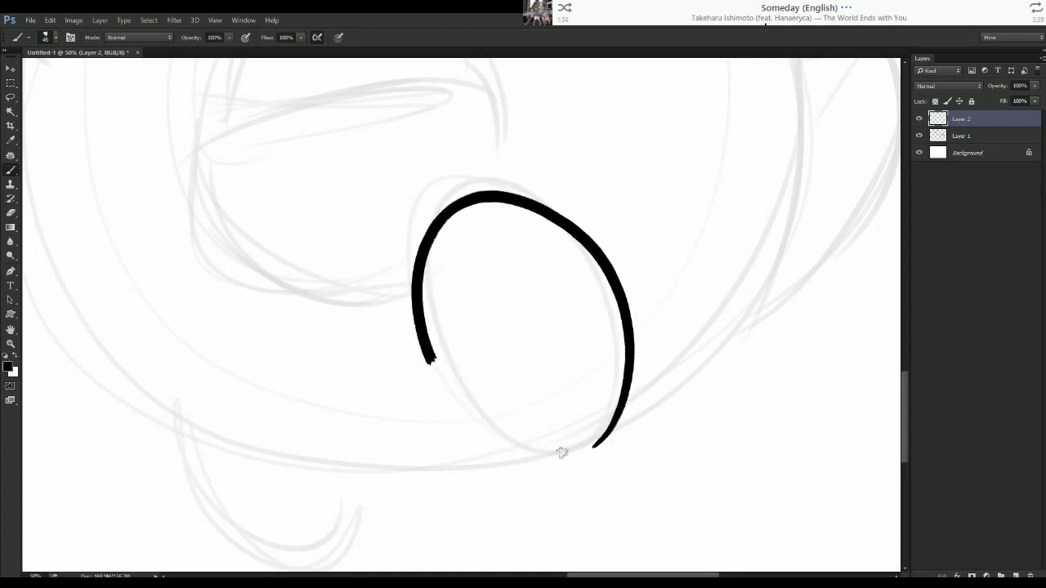
mouse_move(561, 453)
mouse_down()
mouse_move(590, 457)
mouse_move(607, 439)
mouse_up()
key(ctrl+z)
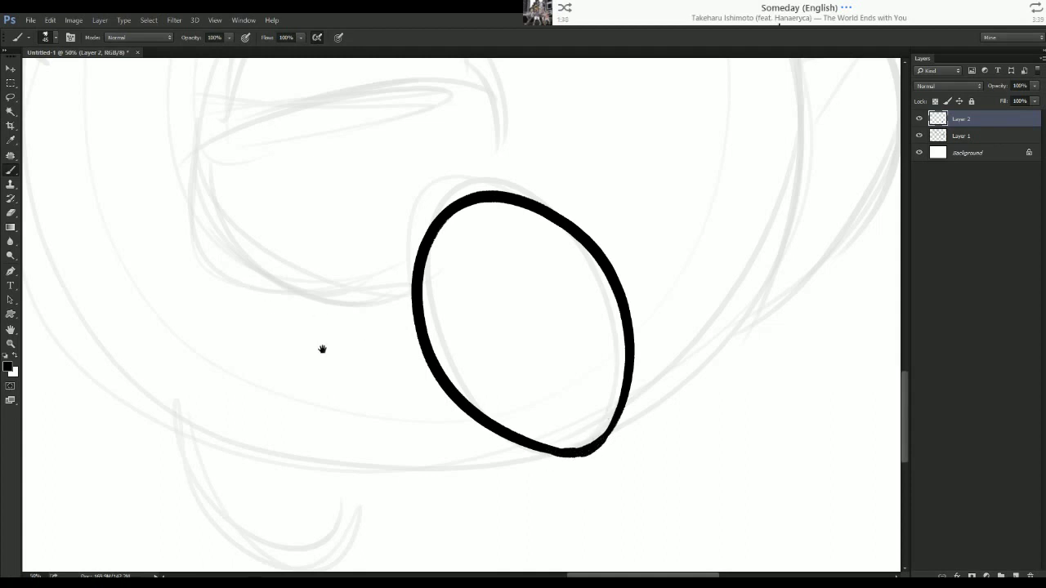
Ink the belly pouch's rounded outline tucked behind the raised foot, redrawing missed strokes, and ink the egg's dome above it.
mouse_move(322, 349)
mouse_down()
mouse_move(369, 483)
mouse_move(341, 469)
mouse_up()
mouse_move(568, 307)
mouse_down()
mouse_move(621, 371)
mouse_move(555, 306)
mouse_move(361, 345)
mouse_move(304, 412)
mouse_move(358, 518)
mouse_move(527, 515)
mouse_up()
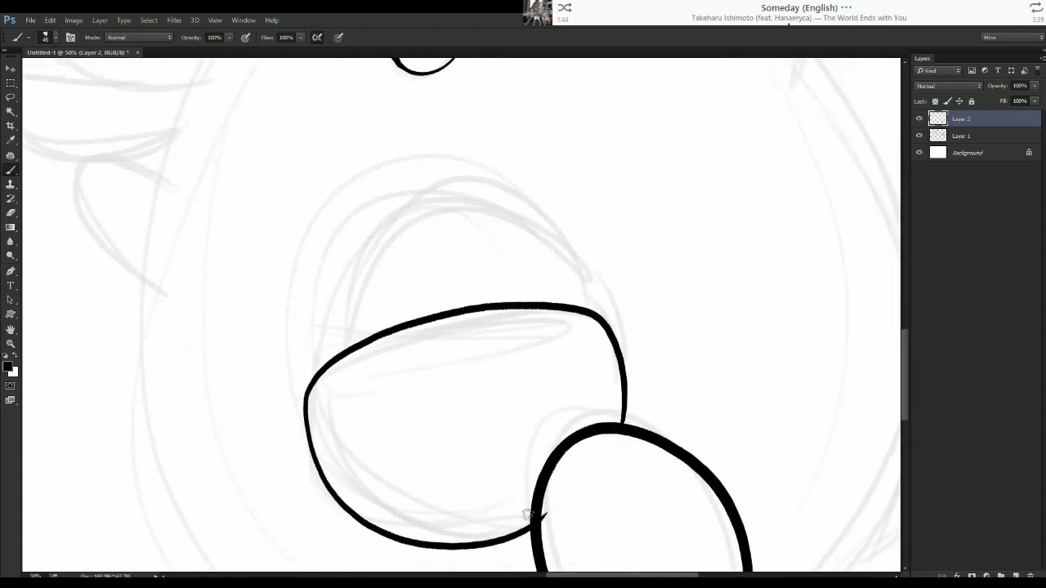
mouse_move(404, 512)
mouse_down()
mouse_move(447, 398)
mouse_move(446, 461)
mouse_up()
key(ctrl+z)
key(ctrl+equal)
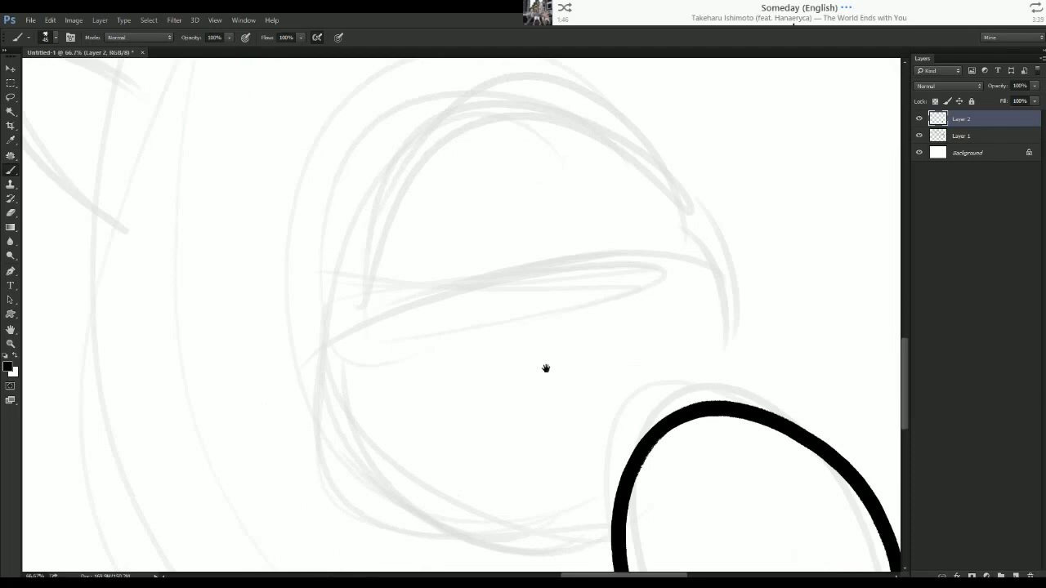
drag(546, 368, 509, 314)
mouse_move(691, 349)
mouse_down()
mouse_move(663, 196)
mouse_move(477, 201)
mouse_move(292, 288)
mouse_move(291, 402)
mouse_move(407, 492)
mouse_move(589, 470)
mouse_up()
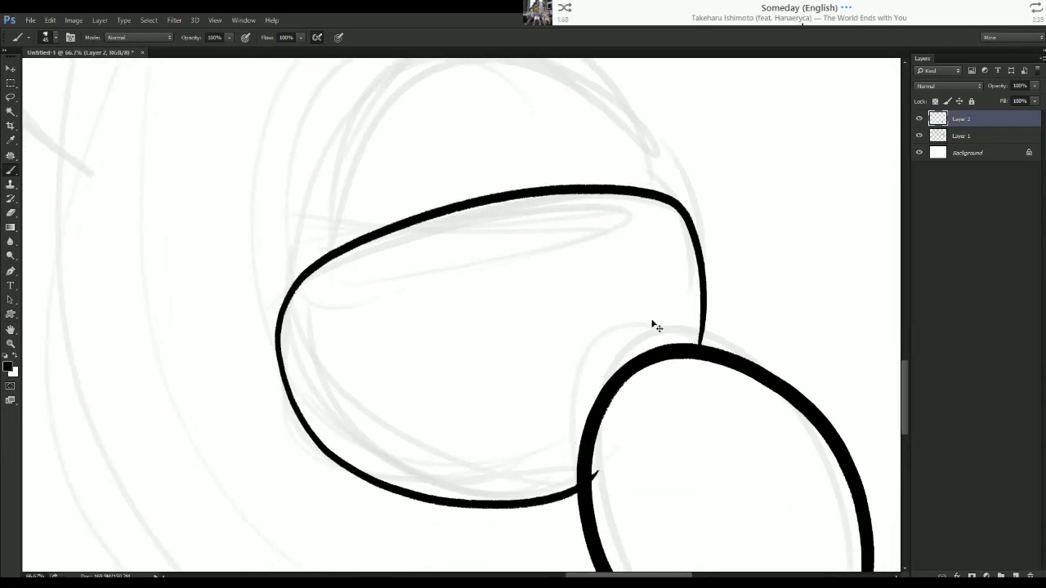
key(ctrl+z)
mouse_move(696, 341)
mouse_down()
mouse_move(551, 202)
mouse_move(362, 248)
mouse_move(292, 342)
mouse_move(324, 438)
mouse_move(445, 496)
mouse_move(579, 480)
mouse_up()
drag(367, 443, 389, 584)
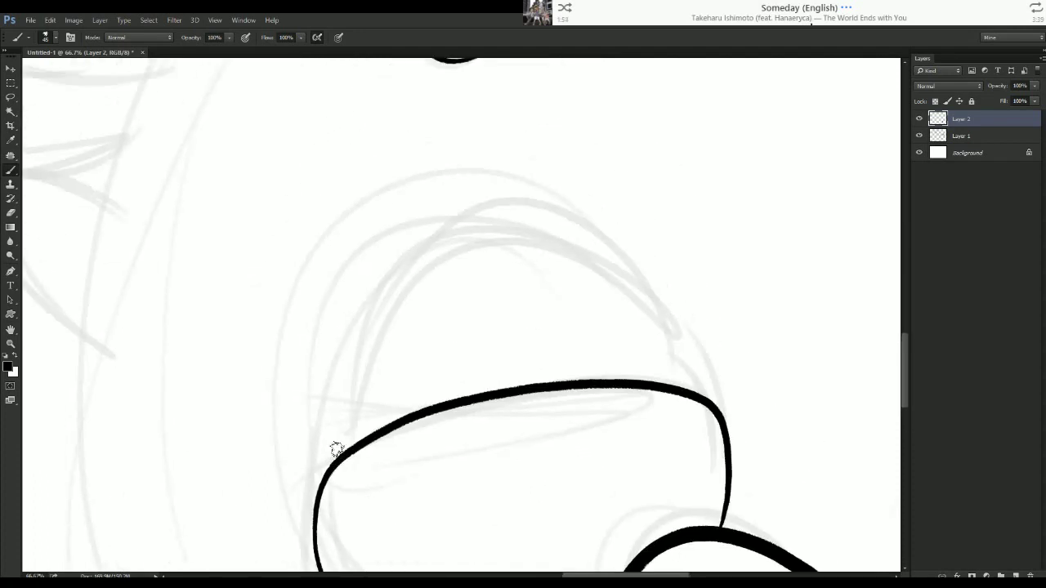
mouse_move(338, 449)
mouse_down()
mouse_move(353, 354)
mouse_move(432, 238)
mouse_move(587, 248)
mouse_move(694, 391)
mouse_up()
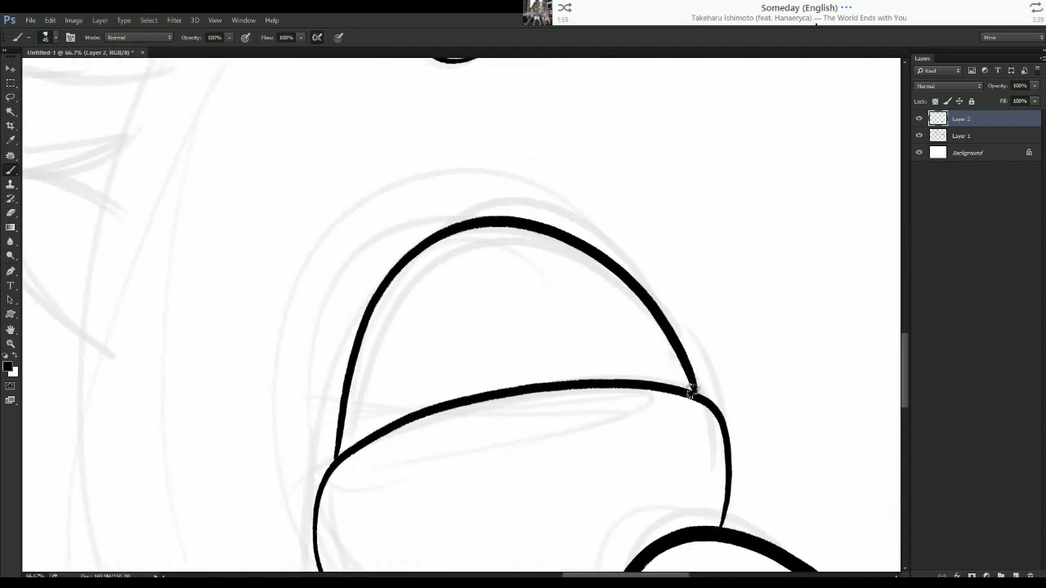
Erase the pouch's left and lower edge and redraw it as one thicker curve ending at the raised foot.
drag(528, 477, 477, 304)
key(e)
drag(269, 329, 484, 507)
key(b)
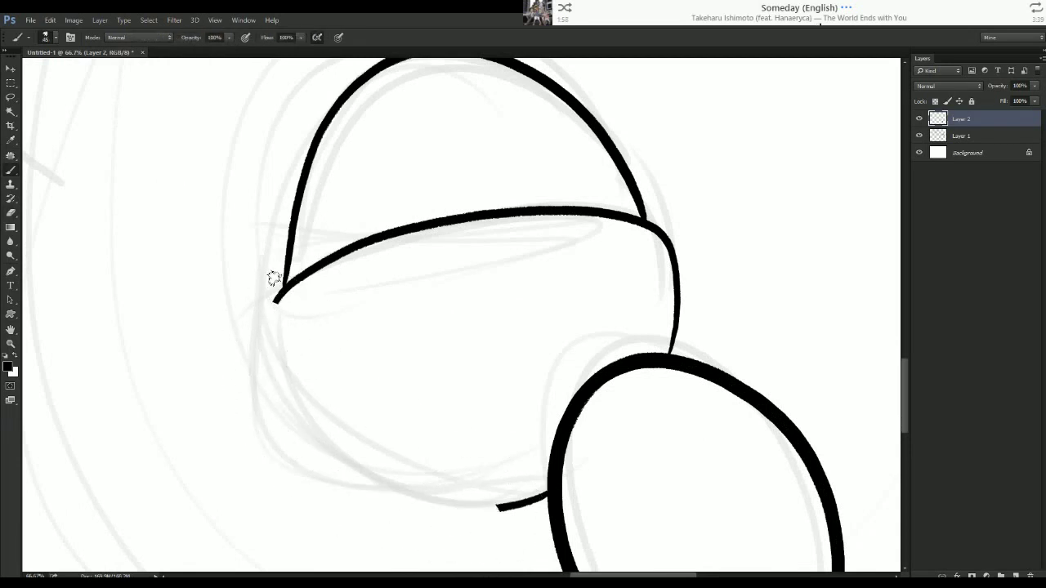
mouse_move(276, 303)
mouse_down()
mouse_move(277, 328)
mouse_move(353, 459)
mouse_move(546, 505)
mouse_move(520, 509)
mouse_up()
key(ctrl+z)
mouse_move(275, 302)
mouse_down()
mouse_move(296, 407)
mouse_move(407, 501)
mouse_move(481, 504)
mouse_up()
key(ctrl+z)
mouse_move(275, 300)
mouse_down()
mouse_move(310, 440)
mouse_move(430, 510)
mouse_move(549, 498)
mouse_up()
key(ctrl+z)
mouse_move(277, 301)
mouse_down()
mouse_move(276, 363)
mouse_move(336, 464)
mouse_move(447, 503)
mouse_move(558, 479)
mouse_move(499, 482)
mouse_move(491, 503)
mouse_move(504, 518)
mouse_move(514, 492)
mouse_move(474, 504)
mouse_move(548, 491)
mouse_up()
key(e)
key(b)
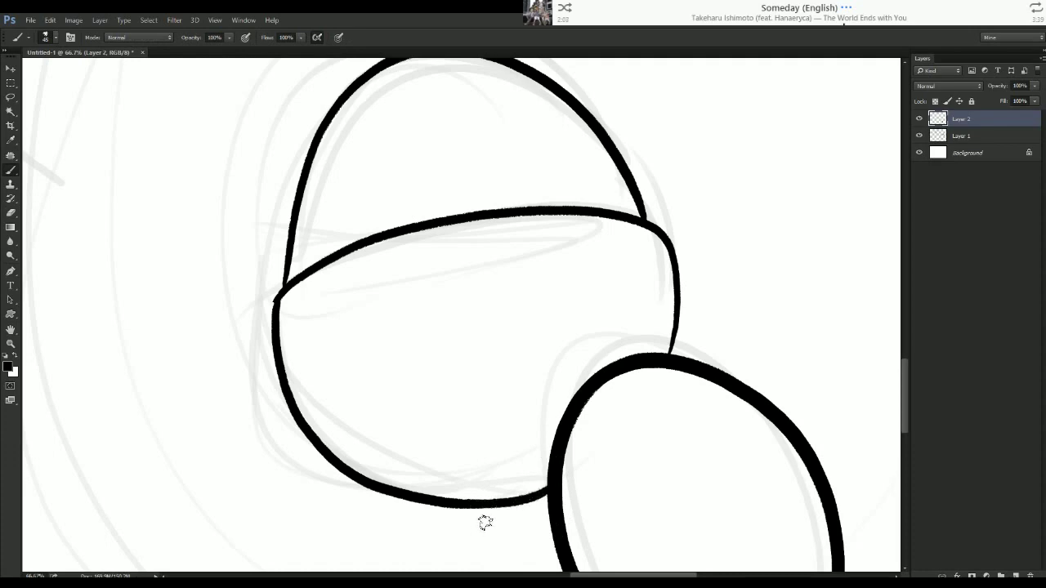
Ink the raised arm on the body's right side as a tall black arch, open at the base, undoing strokes that miss.
key(ctrl+minus)
key(ctrl+minus)
key(ctrl+minus)
key(ctrl+minus)
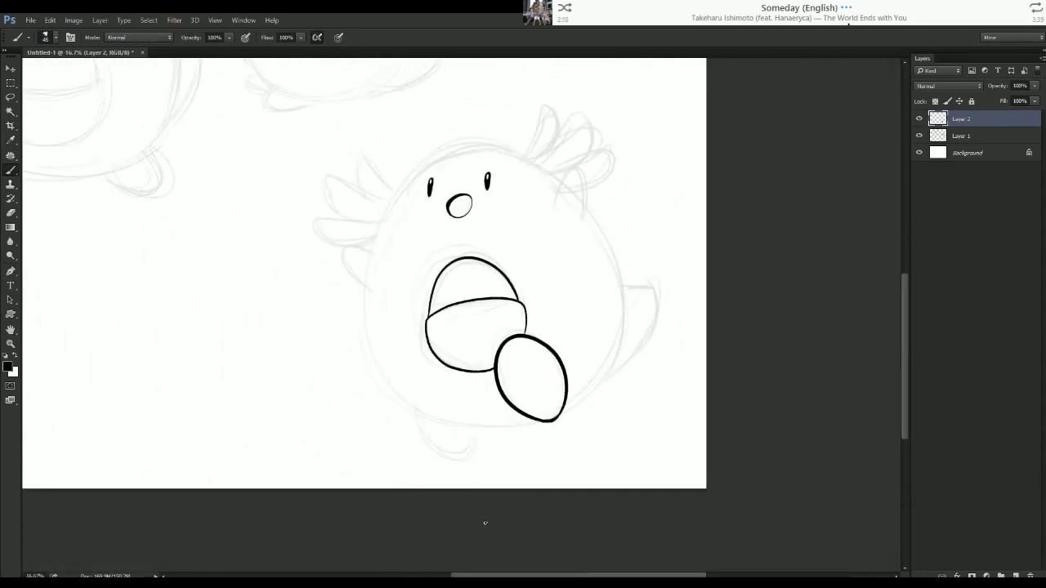
drag(279, 356, 254, 415)
key(ctrl+plus)
key(ctrl+plus)
drag(259, 353, 152, 457)
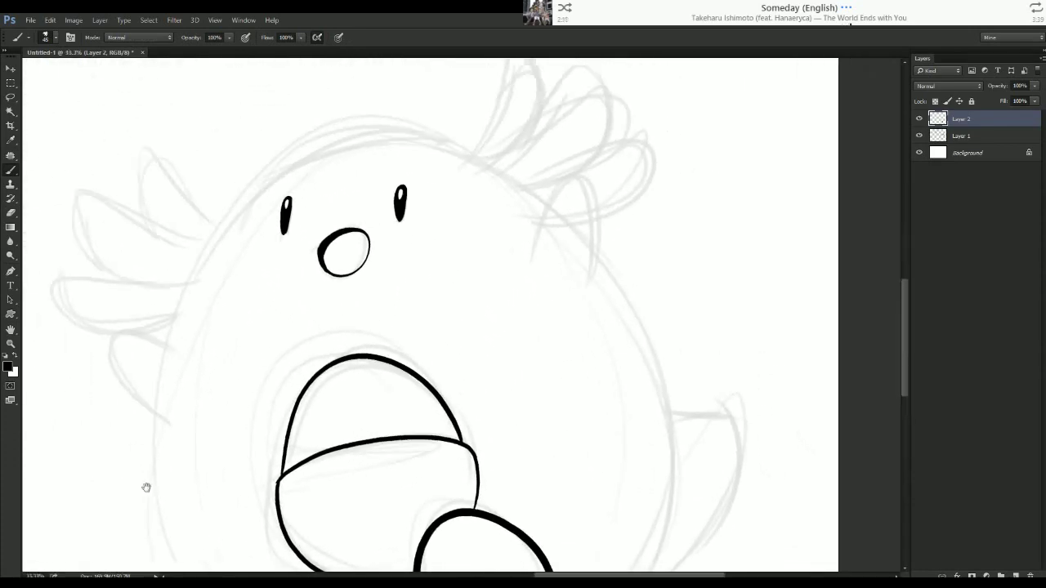
key(ctrl+plus)
mouse_move(518, 362)
mouse_down()
mouse_move(583, 238)
mouse_move(621, 372)
mouse_up()
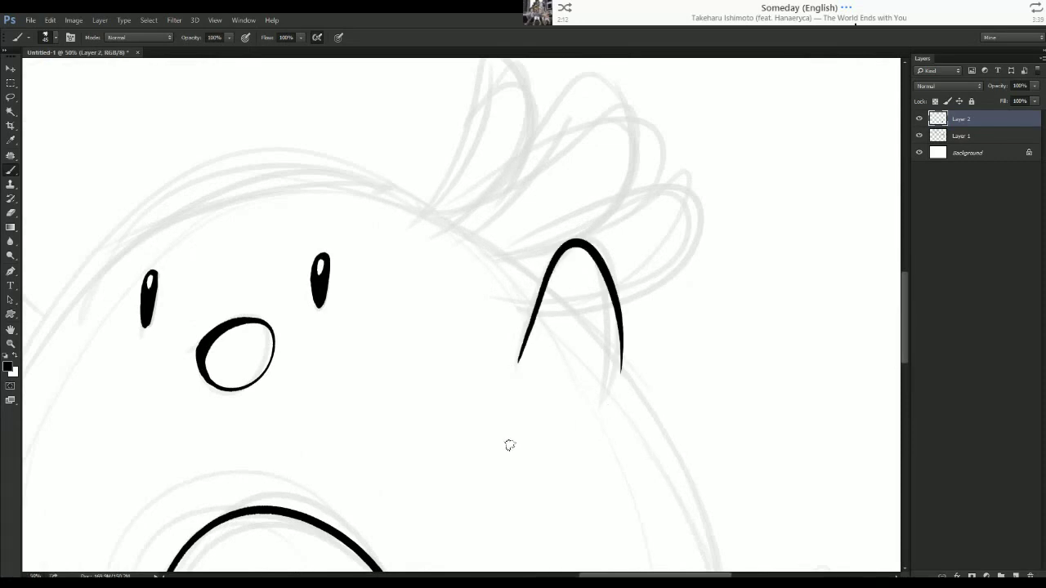
key(ctrl+z)
mouse_move(521, 364)
mouse_down()
mouse_move(593, 229)
mouse_move(620, 378)
mouse_move(592, 232)
mouse_move(505, 378)
mouse_up()
key(ctrl+z)
key(ctrl+minus)
mouse_move(382, 385)
mouse_down()
mouse_move(444, 256)
mouse_move(533, 382)
mouse_up()
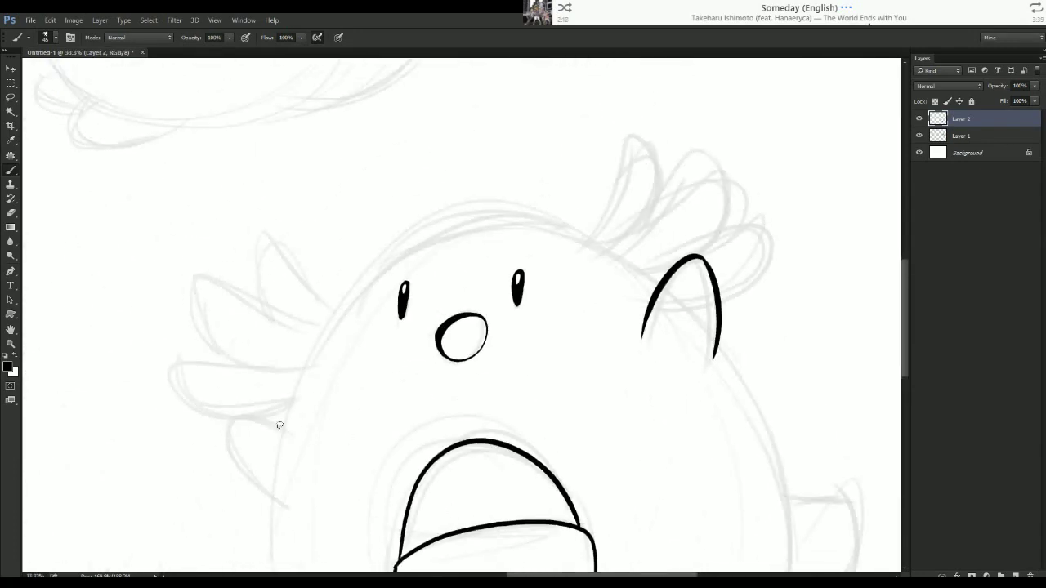
Ink the head's outline as one arc from the body's left side over the top to the right ear tufts.
key(ctrl+plus)
mouse_move(200, 490)
mouse_down()
mouse_move(330, 240)
mouse_move(703, 229)
mouse_move(754, 271)
mouse_up()
key(ctrl+z)
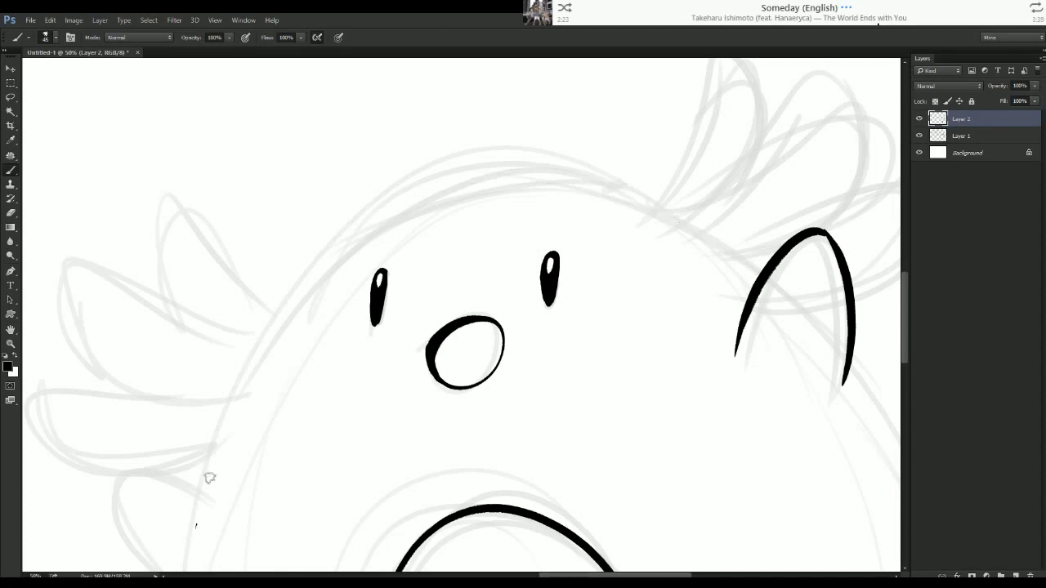
mouse_move(209, 478)
mouse_down()
mouse_move(333, 255)
mouse_move(598, 176)
mouse_move(724, 254)
mouse_up()
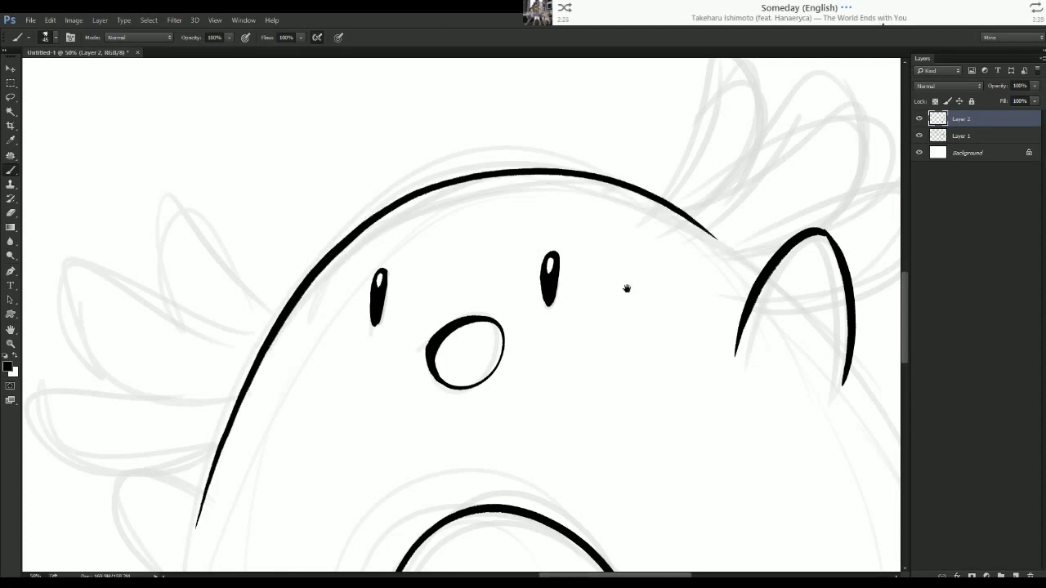
Ink the lowest right ear tuft behind the raised arm, including the short line at its inner base, undoing missed strokes.
drag(627, 289, 349, 386)
drag(433, 330, 527, 323)
key(ctrl+z)
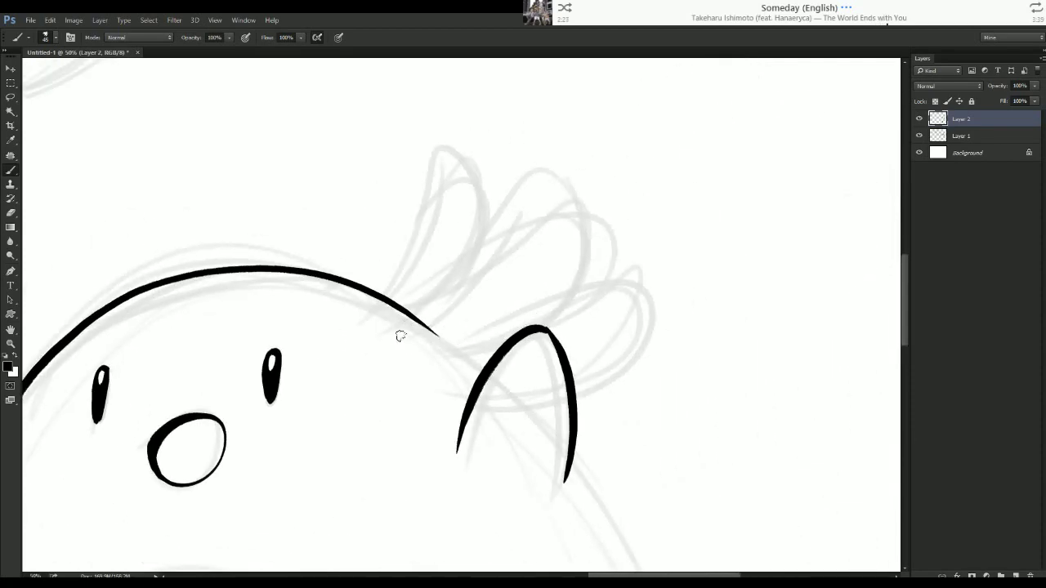
mouse_move(421, 333)
mouse_down()
mouse_move(589, 236)
mouse_move(582, 354)
mouse_up()
key(ctrl+z)
mouse_move(419, 335)
mouse_down()
mouse_move(592, 245)
mouse_move(586, 369)
mouse_up()
key(ctrl+z)
drag(413, 335, 585, 373)
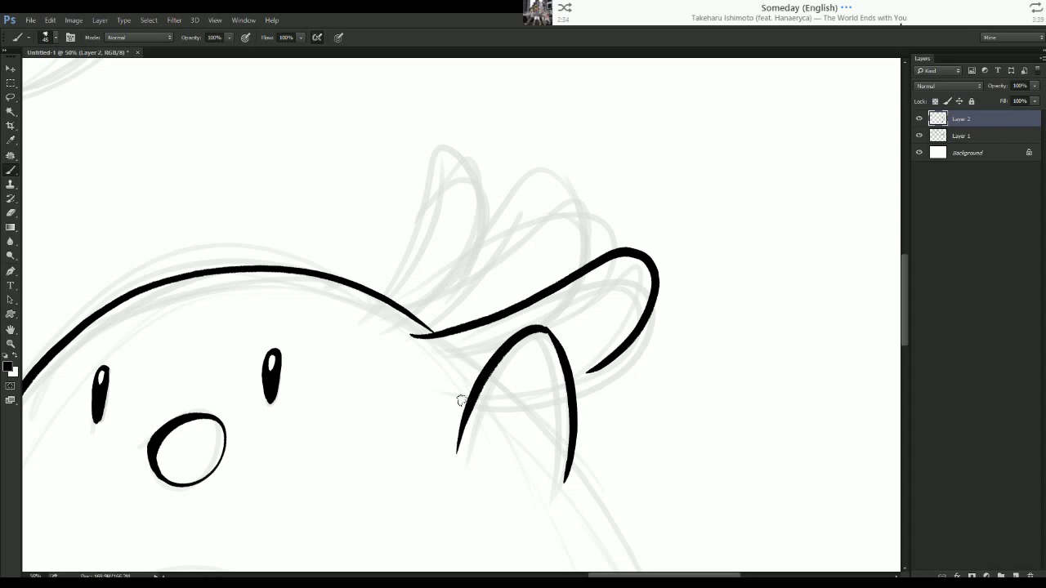
drag(466, 400, 437, 399)
Ink the middle right ear tuft and erase the part of its line that crosses into the lowest tuft.
drag(396, 321, 491, 225)
drag(556, 196, 533, 299)
key(ctrl+plus)
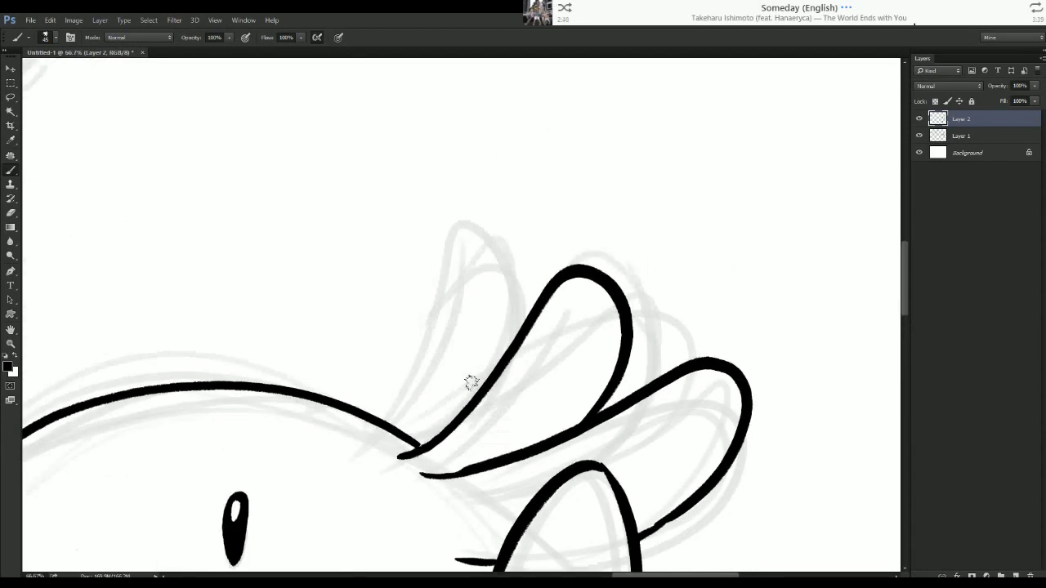
key(ctrl+z)
mouse_move(392, 455)
mouse_down()
mouse_move(544, 327)
mouse_move(575, 419)
mouse_up()
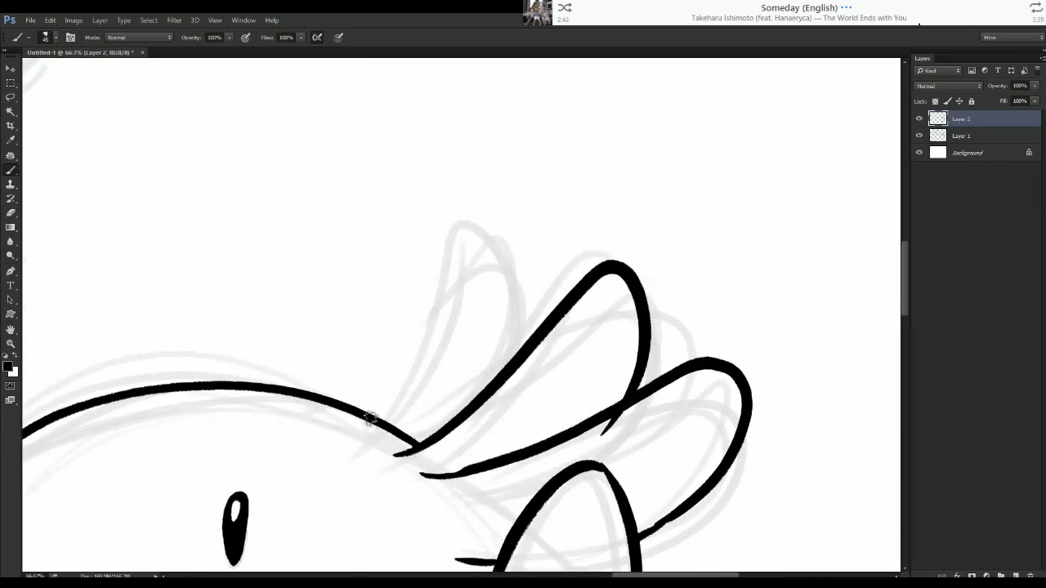
mouse_move(371, 418)
mouse_down()
mouse_move(497, 335)
mouse_move(490, 383)
mouse_up()
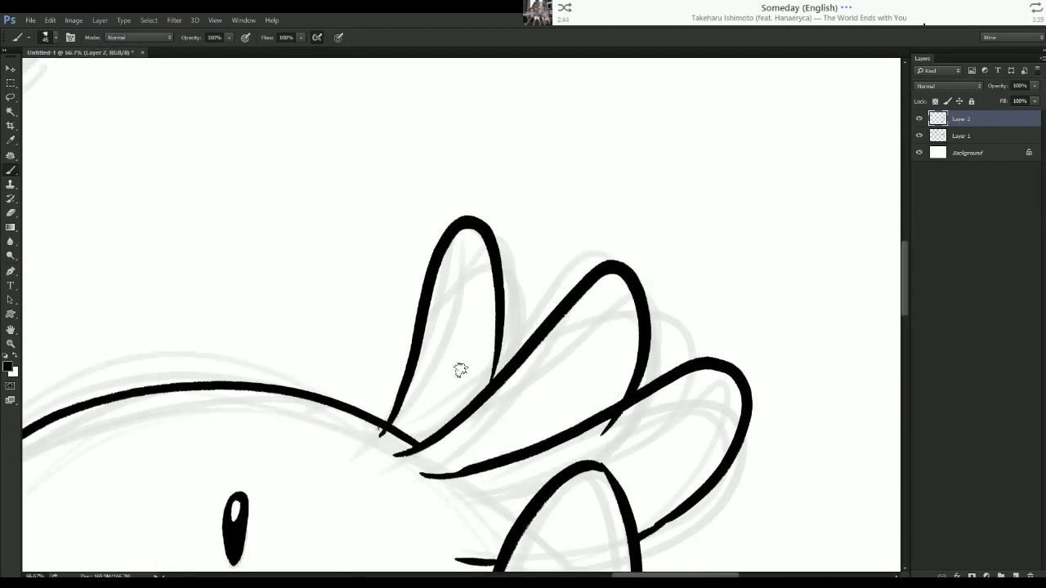
key(ctrl+z)
key(e)
drag(613, 428, 602, 432)
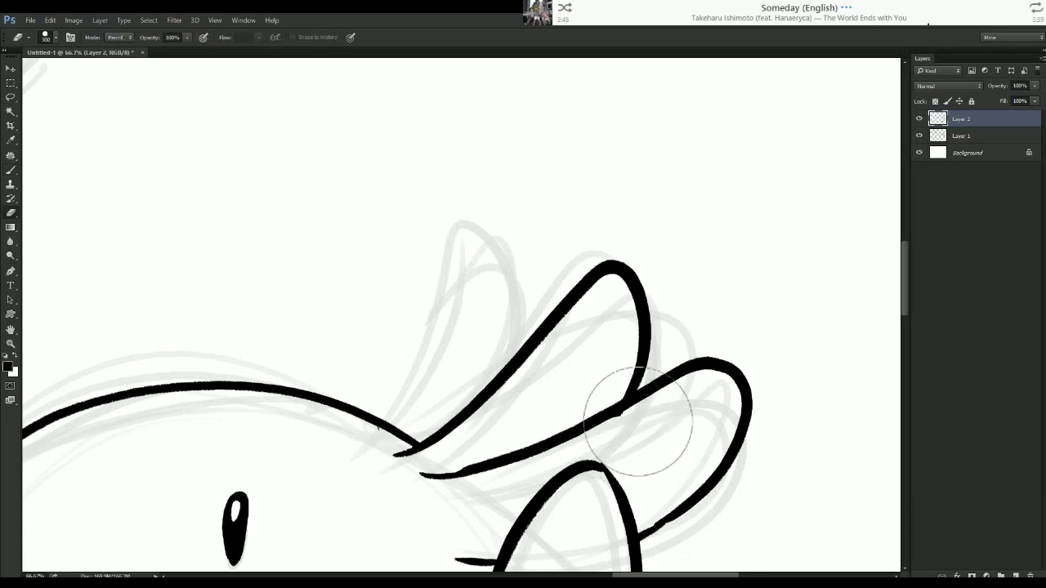
key(b)
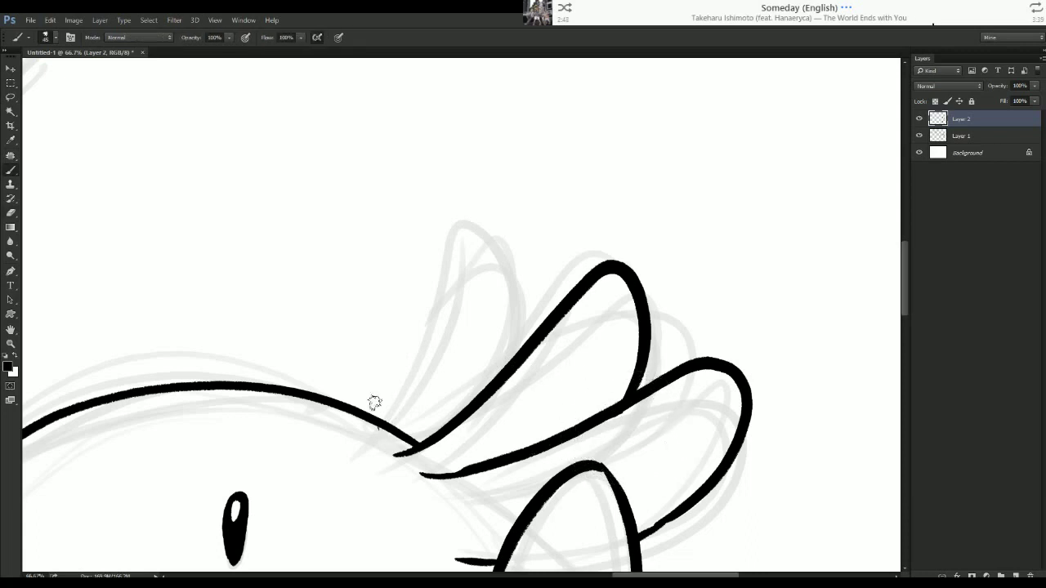
Ink the uppermost right ear tuft down to the head outline, redrawing it once, and clean up its base with the Eraser.
mouse_move(385, 424)
mouse_down()
mouse_move(442, 232)
mouse_move(503, 371)
mouse_up()
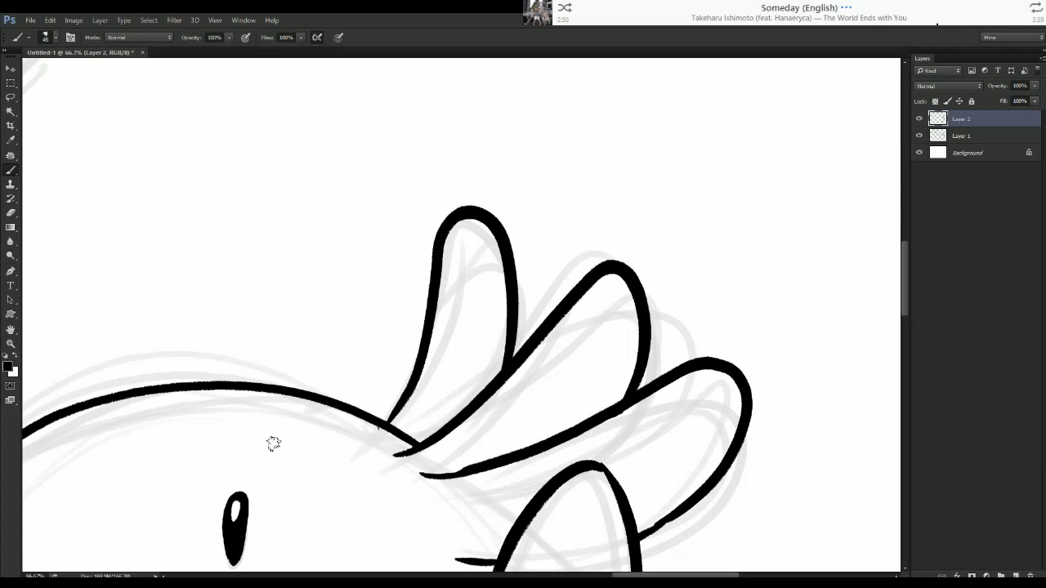
key(ctrl+z)
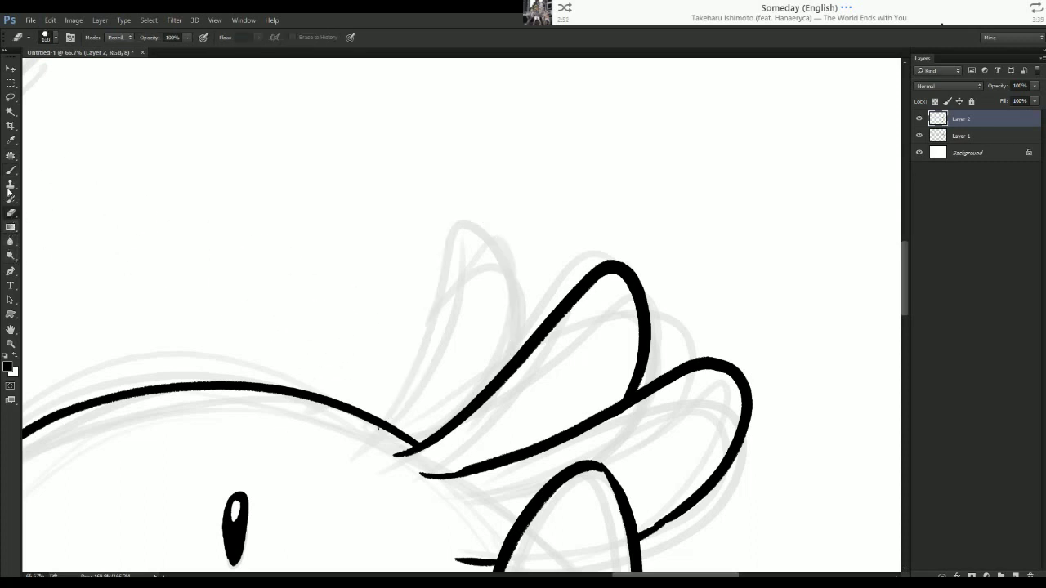
mouse_move(390, 438)
mouse_down()
mouse_move(464, 238)
mouse_move(525, 348)
mouse_up()
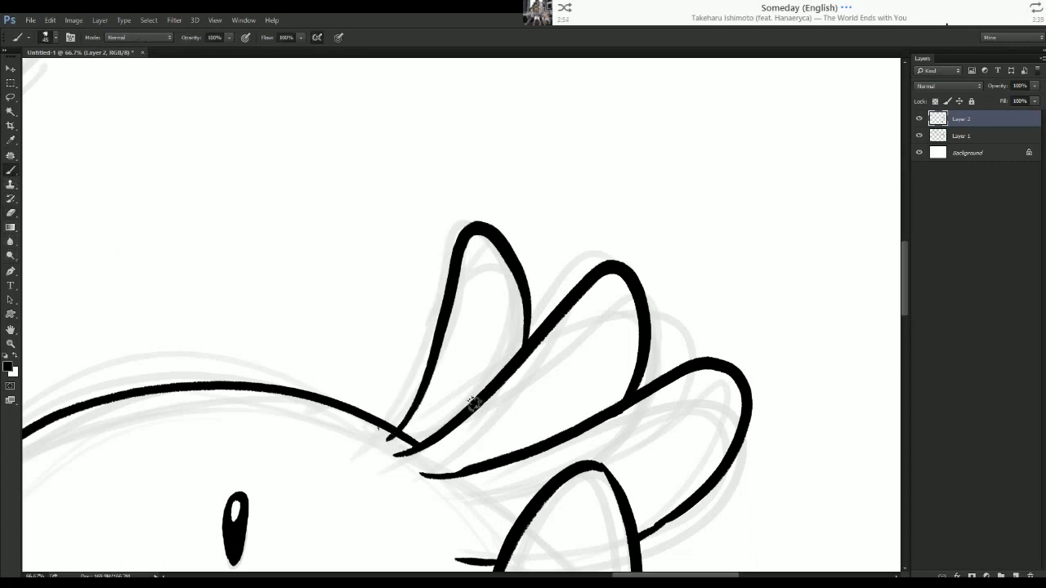
key(ctrl+minus)
drag(179, 509, 323, 387)
key(e)
mouse_move(573, 300)
mouse_down()
mouse_move(582, 280)
mouse_move(564, 289)
mouse_up()
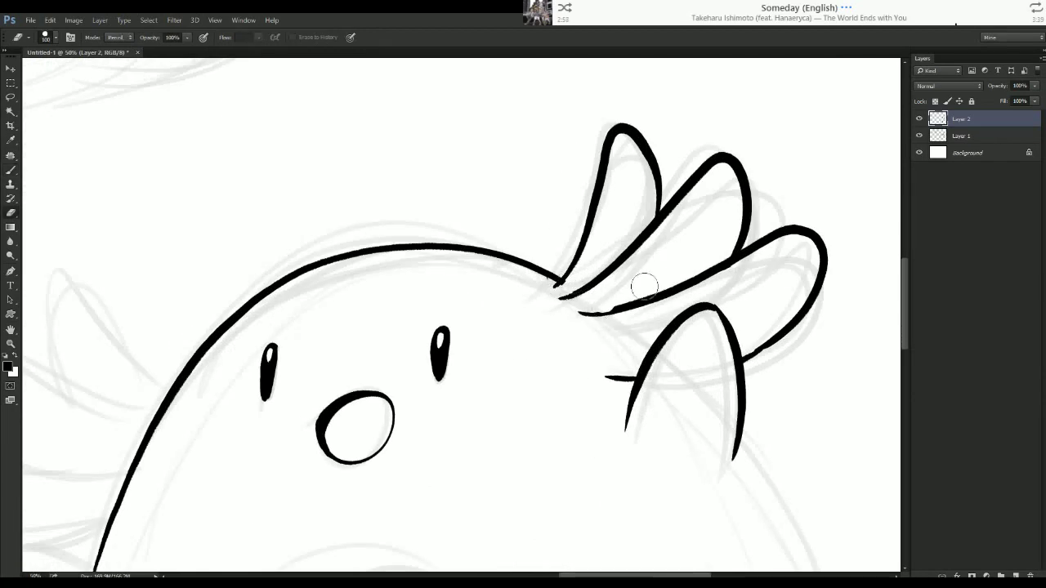
Ink the lowest left ear tuft as a long curved lobe attached to the head outline, replacing the first attempt.
key(b)
drag(212, 313, 416, 213)
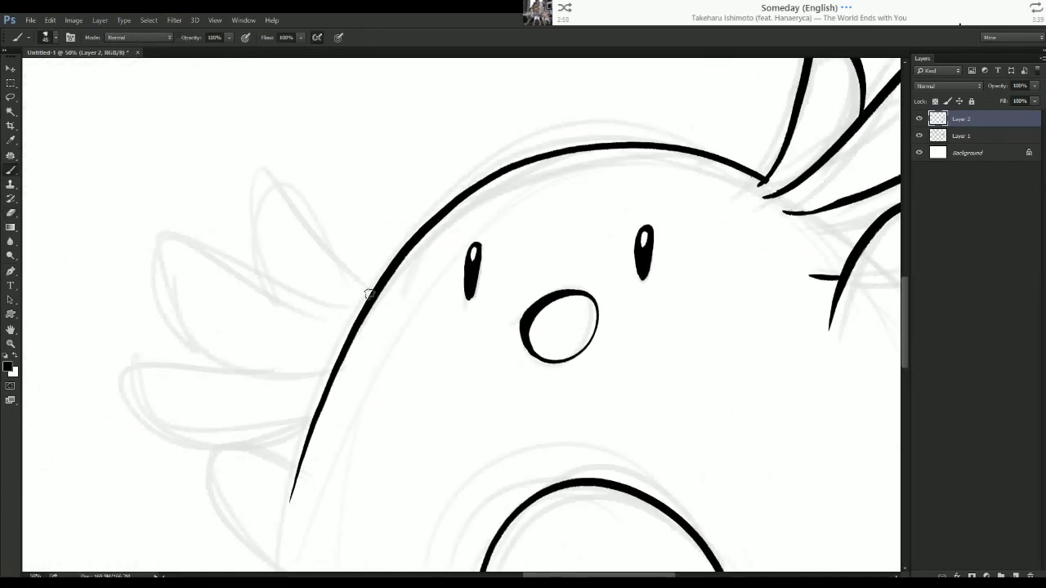
mouse_move(369, 294)
mouse_down()
mouse_move(193, 283)
mouse_move(359, 345)
mouse_up()
key(ctrl+plus)
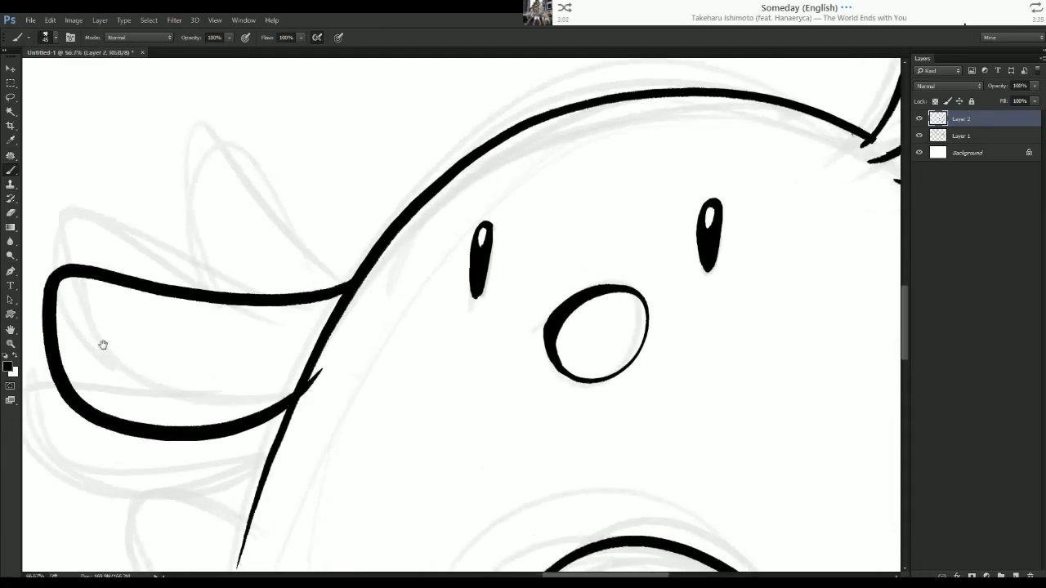
drag(103, 344, 373, 327)
key(ctrl+z)
mouse_move(617, 265)
mouse_down()
mouse_move(319, 381)
mouse_move(577, 364)
mouse_up()
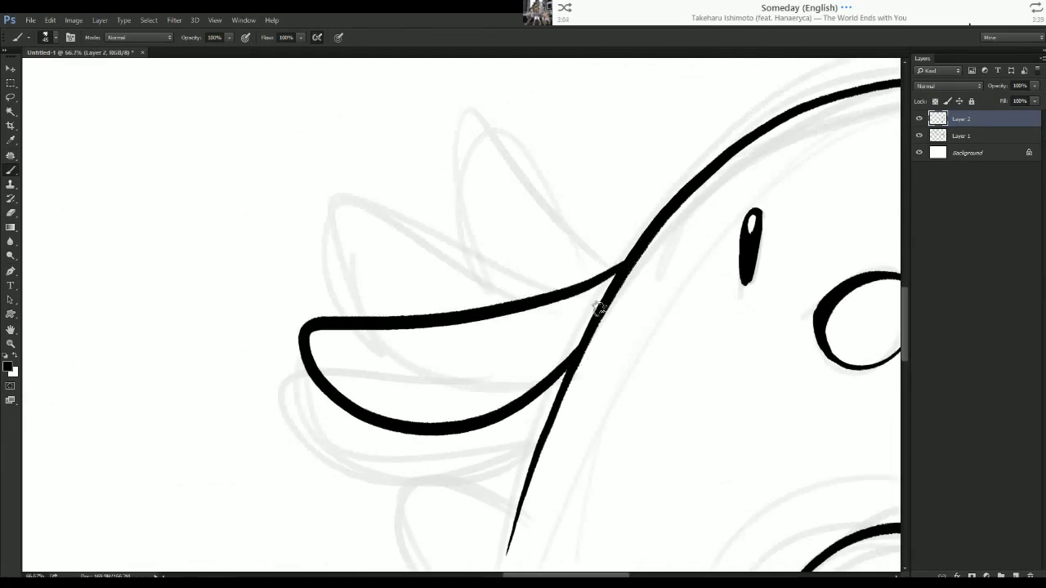
Ink the middle left ear tuft between the head outline and the lowest tuft, undoing strokes until the curve fits.
scroll(599, 309, up, 3)
scroll(599, 309, right, 2)
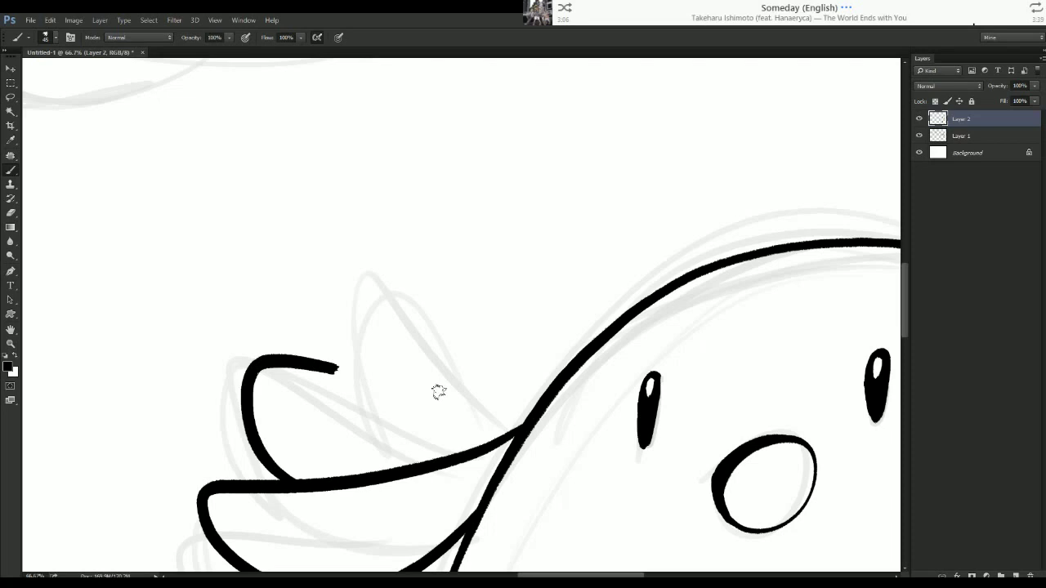
mouse_move(439, 392)
mouse_down()
mouse_move(533, 407)
mouse_move(313, 475)
mouse_move(327, 477)
mouse_up()
key(ctrl+z)
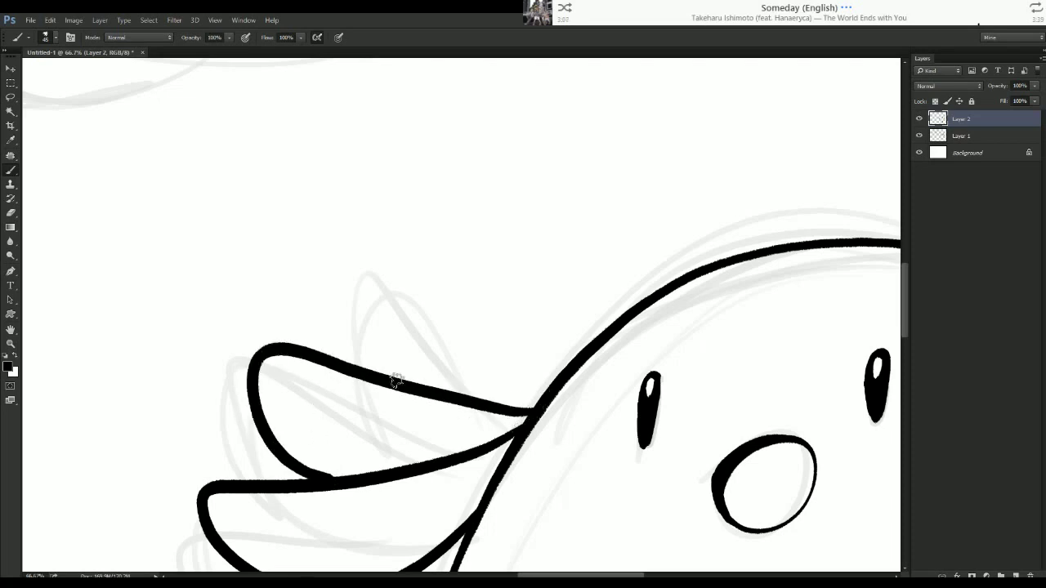
mouse_move(397, 381)
mouse_down()
mouse_move(451, 344)
mouse_move(541, 387)
mouse_move(272, 372)
mouse_move(333, 490)
mouse_up()
key(ctrl+alt+z)
key(ctrl+alt+z)
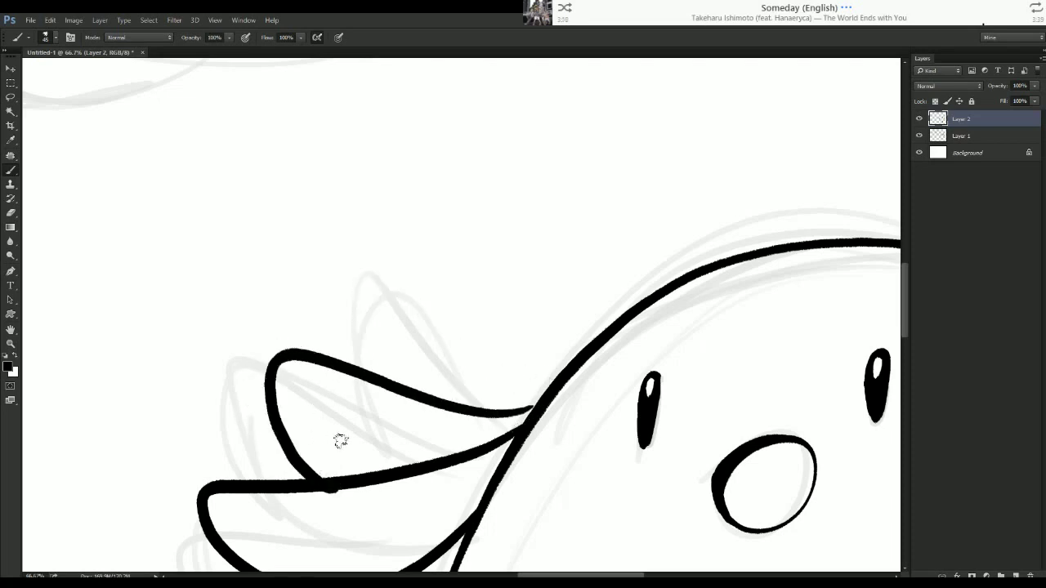
key(ctrl+z)
mouse_move(540, 402)
mouse_down()
mouse_move(301, 364)
mouse_move(319, 477)
mouse_up()
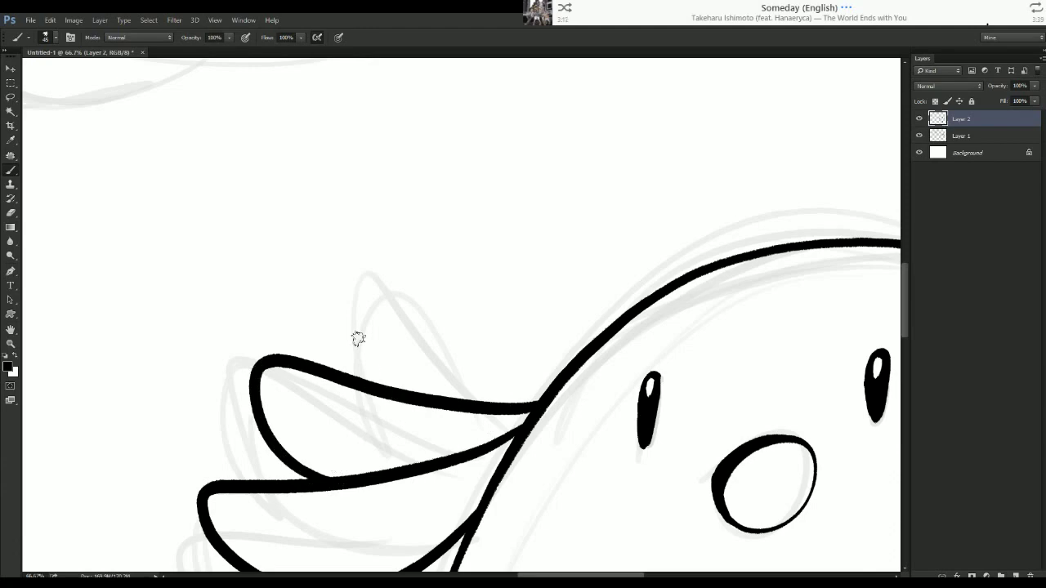
Ink the uppermost left ear tuft as a smaller lobe between the middle tuft and the head outline.
drag(382, 386, 541, 372)
key(ctrl+z)
mouse_move(376, 388)
mouse_down()
mouse_move(237, 357)
mouse_move(273, 262)
mouse_move(441, 322)
mouse_up()
Ink the body's outline from below the left ear tufts down the left side and along the underside to the raised foot.
drag(364, 277, 288, 88)
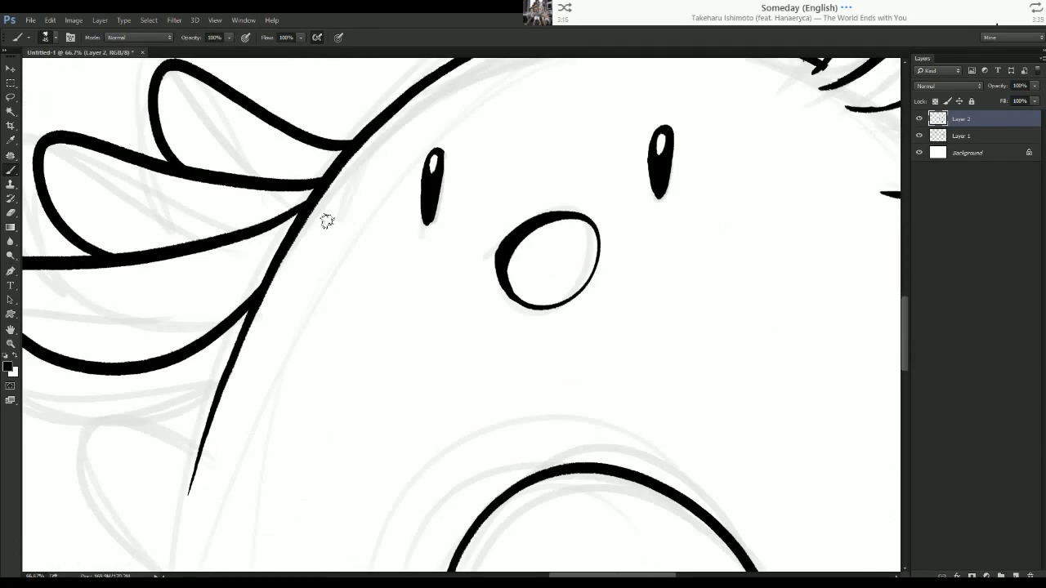
key(ctrl+minus)
key(ctrl+minus)
key(e)
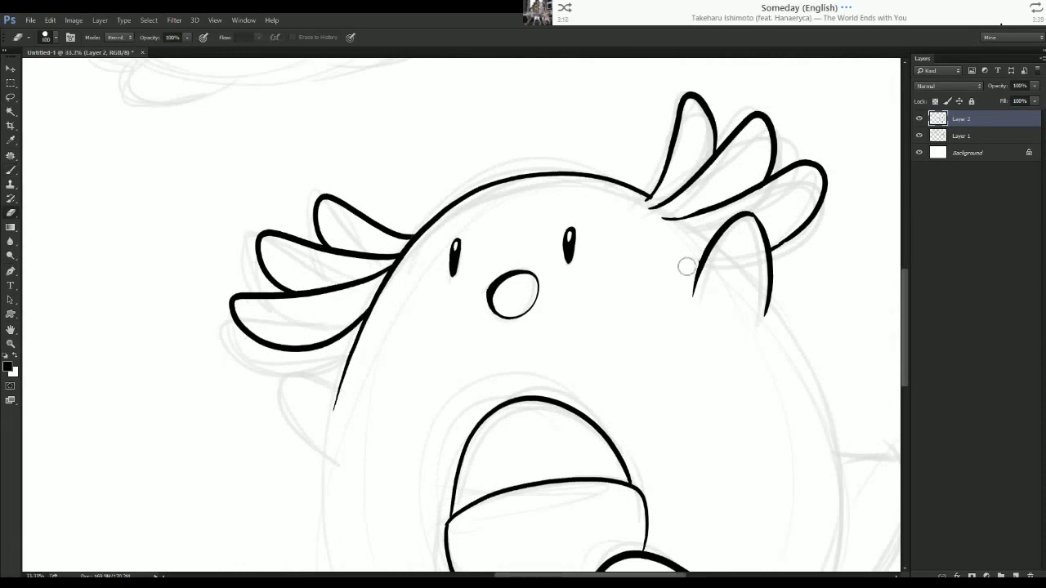
key(b)
drag(686, 262, 668, 238)
mouse_move(541, 395)
mouse_down()
mouse_move(504, 203)
mouse_move(469, 143)
mouse_up()
mouse_move(242, 123)
mouse_down()
mouse_move(231, 235)
mouse_move(346, 425)
mouse_move(560, 452)
mouse_move(516, 508)
mouse_up()
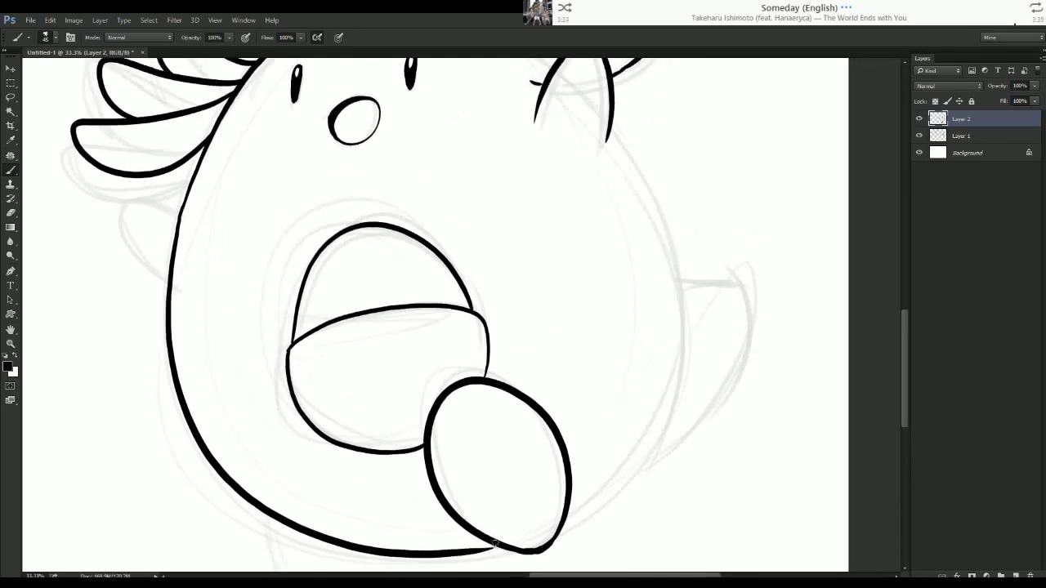
Ink the body's lower right edge from the raised foot up to the tail, redrawing the first stroke.
mouse_move(564, 527)
mouse_down()
mouse_move(689, 343)
mouse_move(688, 254)
mouse_up()
key(ctrl+z)
drag(570, 528, 674, 355)
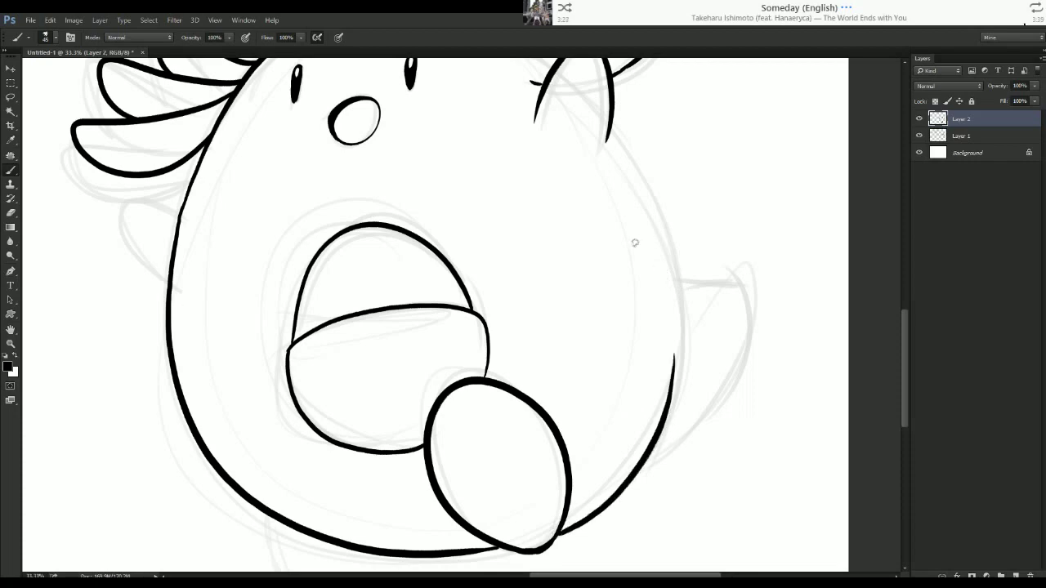
Ink the body's right side from the tail up to the base of the raised arm, redrawing the first stroke.
mouse_move(674, 299)
mouse_down()
mouse_move(623, 153)
mouse_move(609, 245)
mouse_up()
key(ctrl+z)
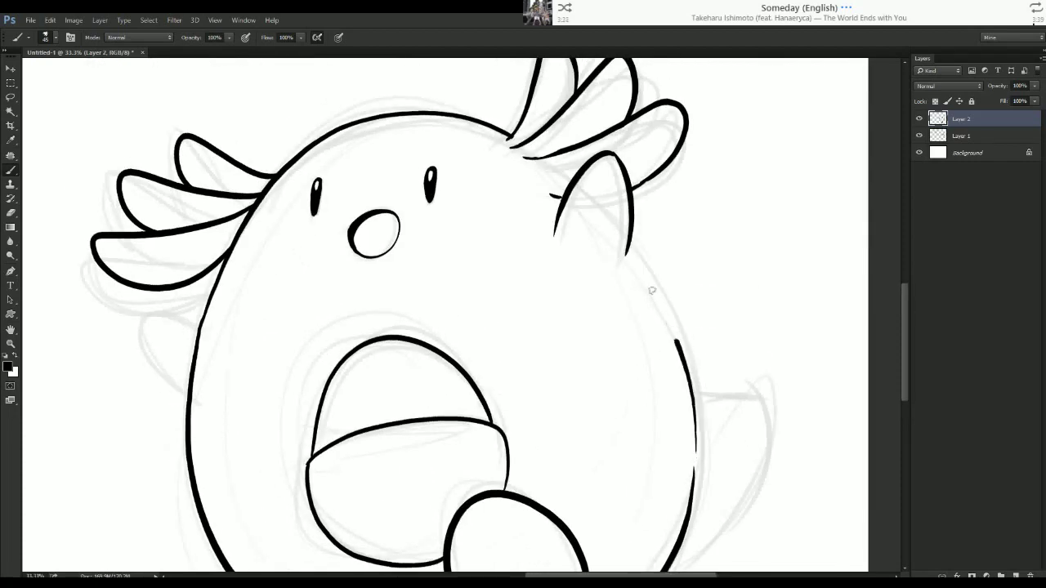
drag(651, 290, 623, 248)
key(e)
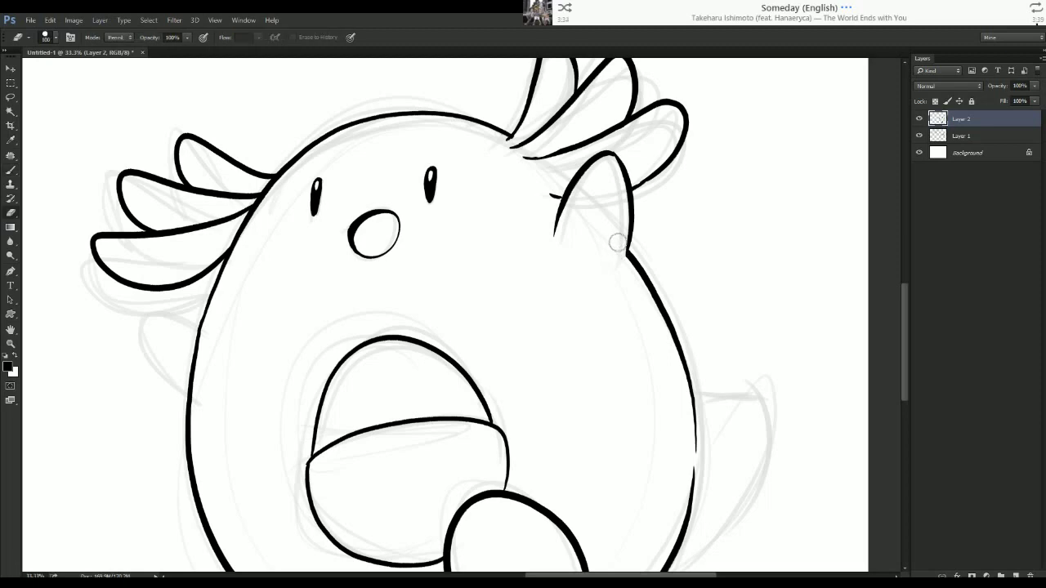
key(b)
Ink the tail at the body's lower right and the rounded foot beneath the body's left underside.
drag(625, 407, 568, 254)
drag(527, 337, 371, 335)
key(ctrl+plus)
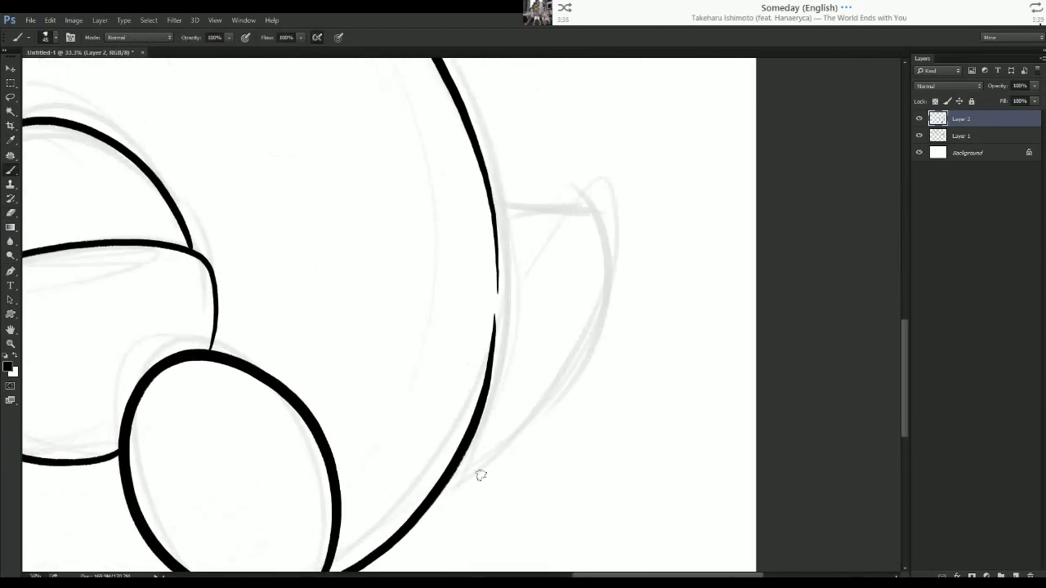
mouse_move(495, 446)
mouse_down()
mouse_move(607, 299)
mouse_move(567, 228)
mouse_move(500, 225)
mouse_up()
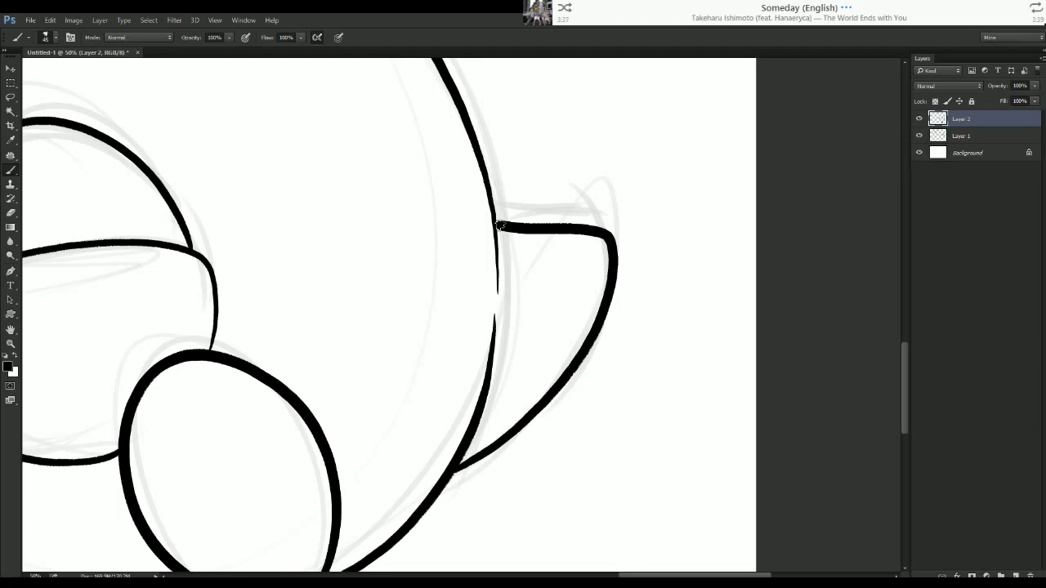
drag(410, 343, 657, 221)
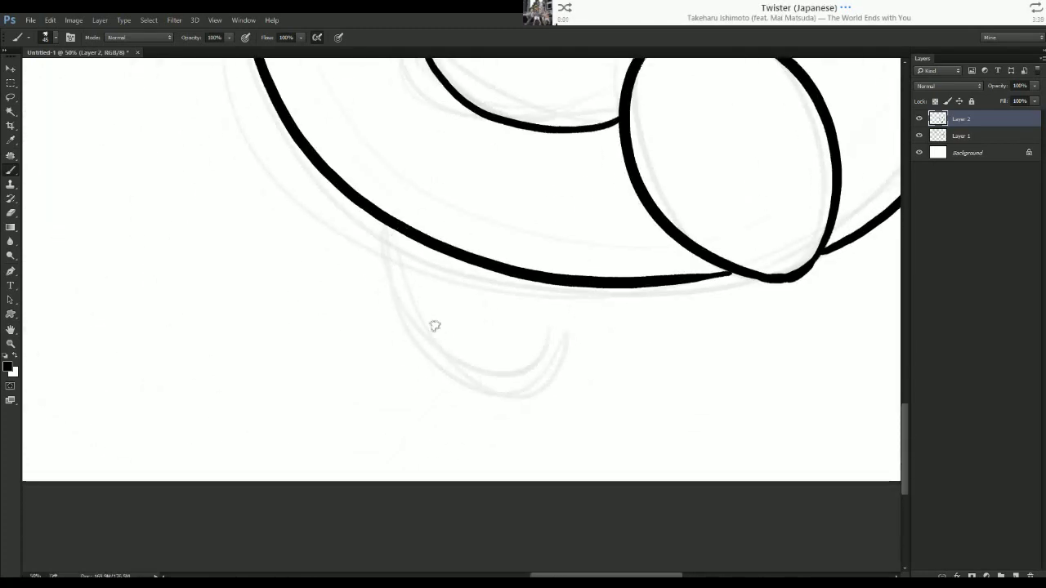
drag(400, 232, 595, 287)
Ink the left arm as a rounded lobe below the lowest ear tuft, undoing strokes until the shape fits.
drag(380, 122, 521, 458)
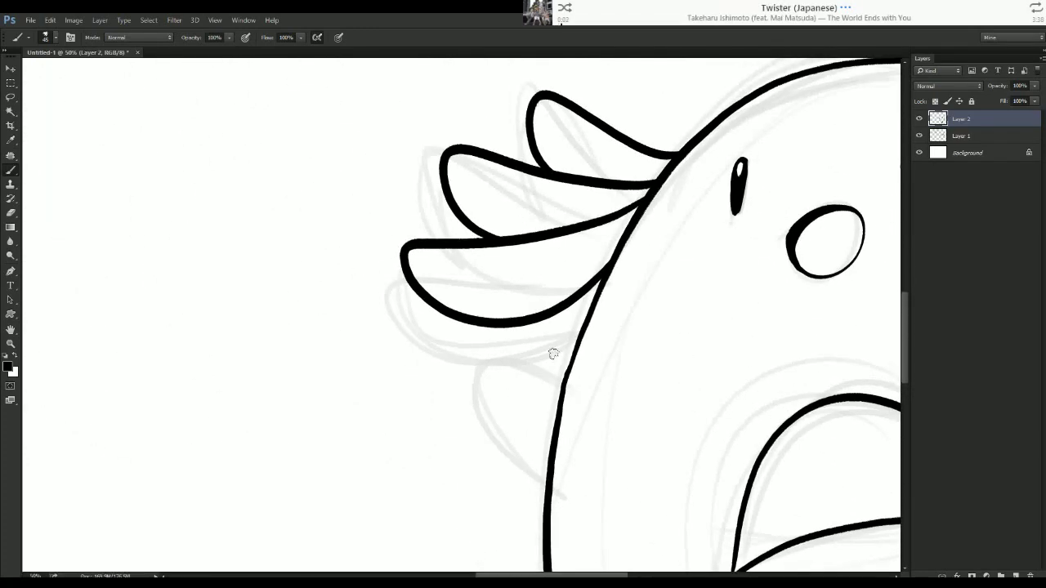
drag(569, 365, 536, 481)
drag(486, 389, 304, 331)
key(ctrl+z)
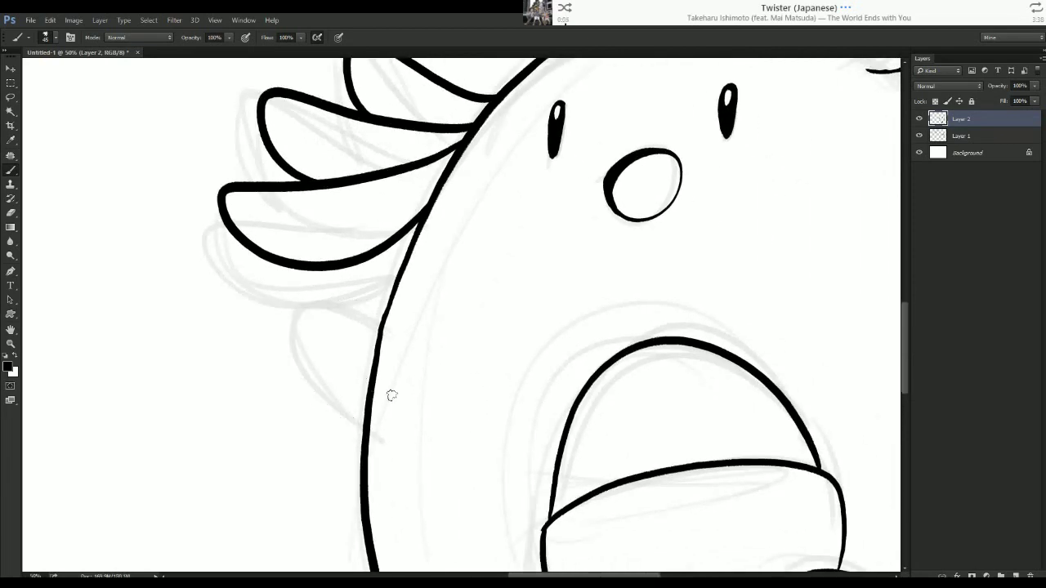
drag(368, 394, 387, 290)
drag(344, 292, 493, 308)
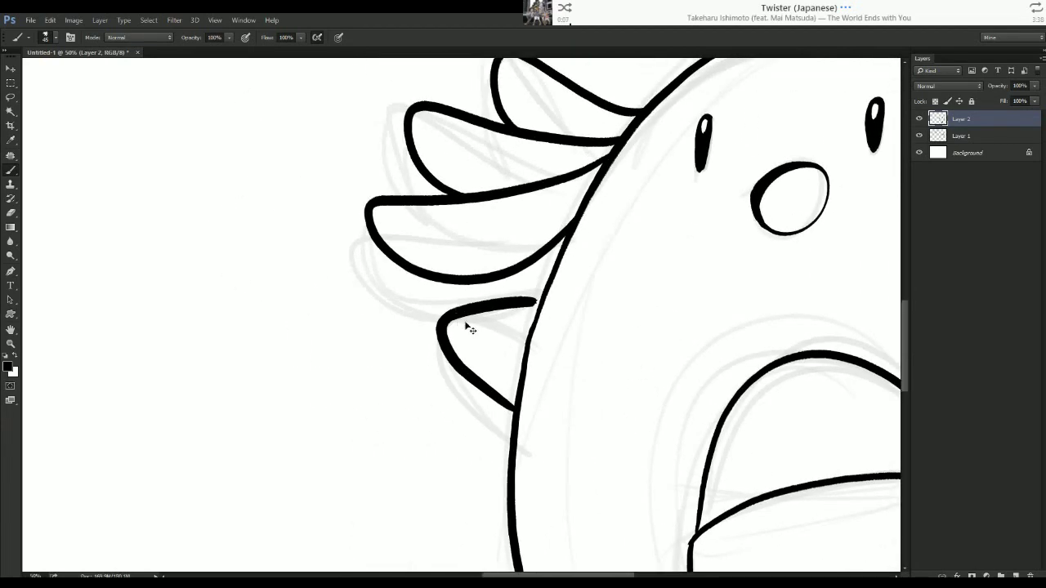
key(ctrl+plus)
key(ctrl+z)
mouse_move(584, 269)
mouse_down()
mouse_move(534, 289)
mouse_move(435, 393)
mouse_move(530, 427)
mouse_up()
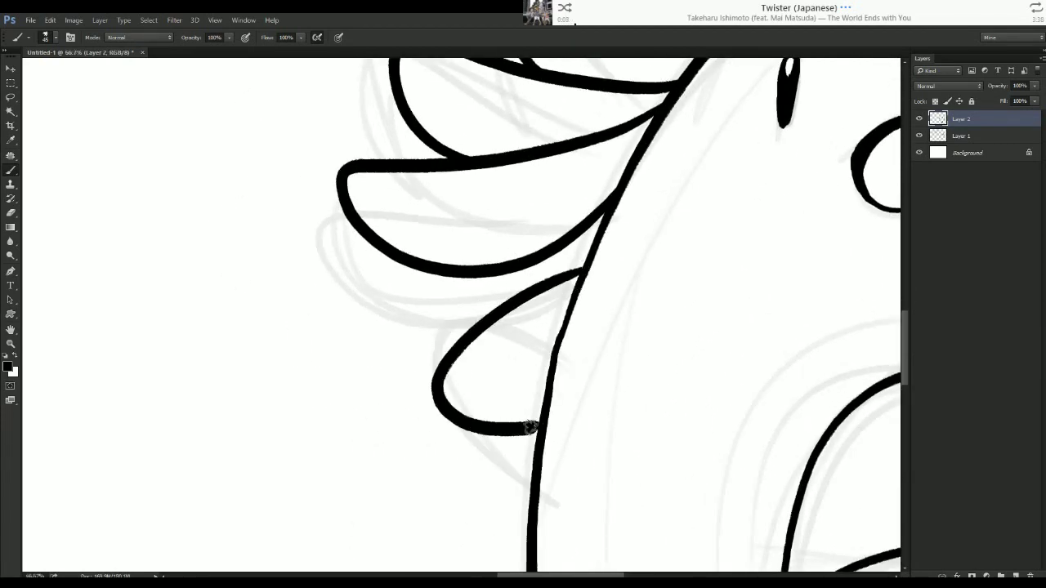
Erase the inked round mouth between the eyes.
key(ctrl+minus)
key(ctrl+minus)
key(ctrl+minus)
drag(492, 297, 267, 337)
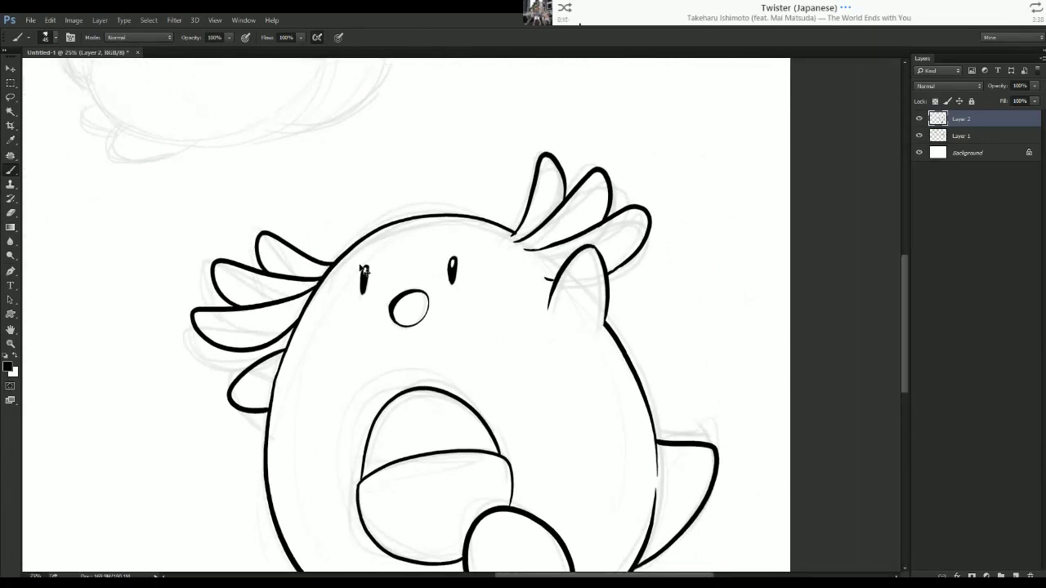
key(ctrl+plus)
key(ctrl+plus)
key(e)
mouse_move(378, 289)
mouse_down()
mouse_move(339, 286)
mouse_move(337, 320)
mouse_move(402, 324)
mouse_up()
Try to ink a rounded mouth with a pointed left corner, then undo its strokes.
key(b)
drag(247, 207, 394, 256)
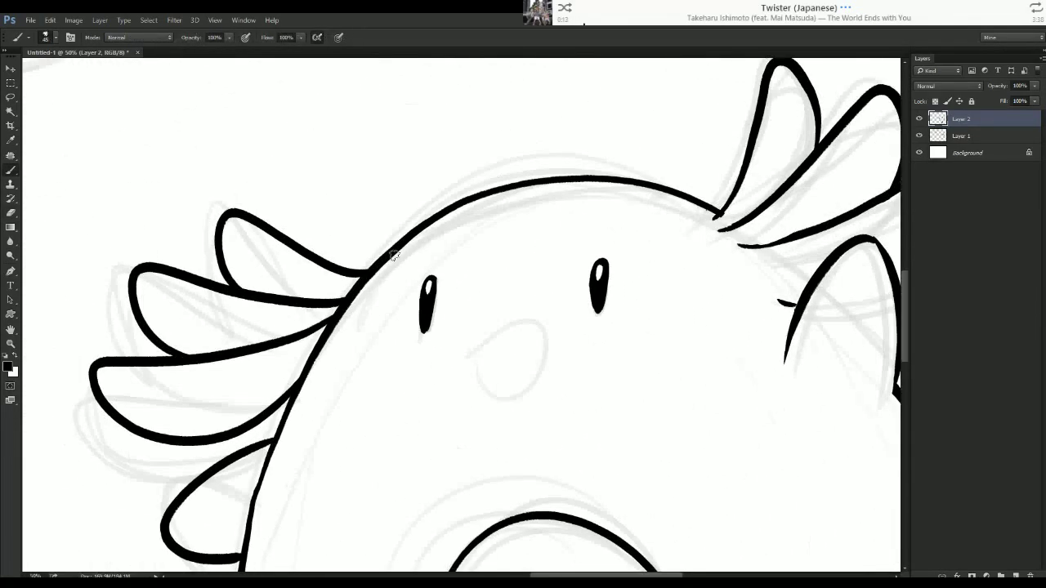
key(ctrl+plus)
key(ctrl+plus)
mouse_move(507, 436)
mouse_down()
mouse_move(495, 279)
mouse_move(630, 266)
mouse_move(630, 459)
mouse_move(479, 546)
mouse_move(383, 367)
mouse_move(370, 397)
mouse_move(354, 327)
mouse_up()
key(ctrl+plus)
mouse_move(623, 236)
mouse_down()
mouse_move(585, 211)
mouse_move(404, 328)
mouse_move(398, 411)
mouse_move(381, 346)
mouse_move(385, 385)
mouse_move(404, 280)
mouse_move(440, 256)
mouse_move(600, 220)
mouse_up()
mouse_move(355, 285)
mouse_down()
mouse_move(533, 180)
mouse_move(623, 200)
mouse_up()
scroll(598, 276, down, 5)
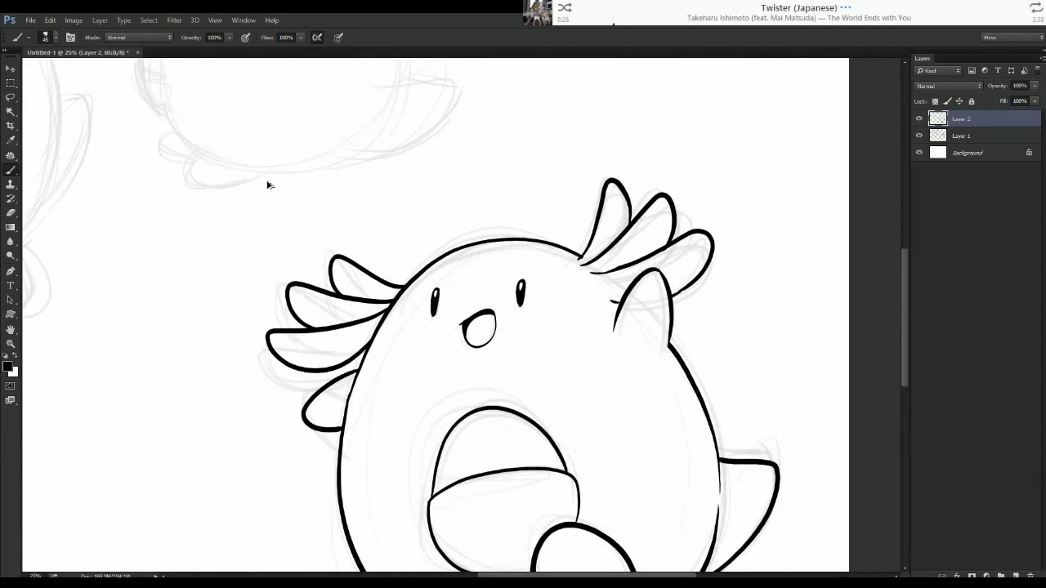
key(ctrl+plus)
key(ctrl+plus)
key(ctrl+plus)
key(ctrl+alt+z)
key(ctrl+alt+z)
key(ctrl+alt+z)
key(ctrl+alt+z)
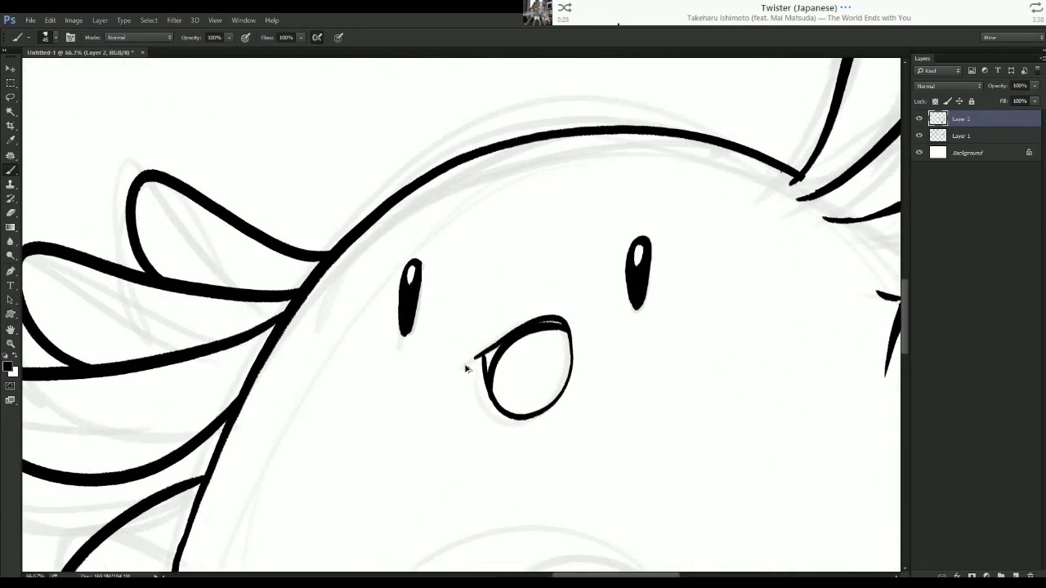
Ink the open mouth with a V-shaped lower edge, a curved upper edge and a thickened left corner.
mouse_move(471, 362)
mouse_down()
mouse_move(562, 398)
mouse_move(534, 332)
mouse_up()
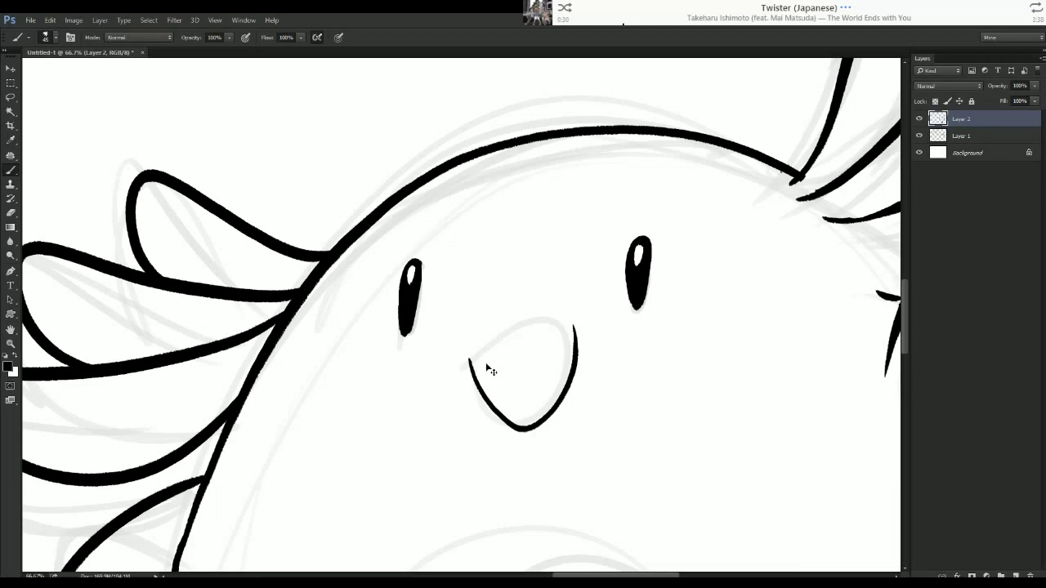
scroll(490, 372, up, 2)
mouse_move(338, 263)
mouse_down()
mouse_move(597, 154)
mouse_move(634, 173)
mouse_up()
mouse_move(480, 177)
mouse_down()
mouse_move(372, 298)
mouse_move(378, 394)
mouse_up()
mouse_move(360, 331)
mouse_down()
mouse_move(377, 256)
mouse_move(358, 261)
mouse_move(353, 328)
mouse_move(339, 304)
mouse_move(343, 278)
mouse_move(394, 223)
mouse_move(378, 302)
mouse_up()
key(ctrl+minus)
key(ctrl+minus)
key(ctrl+minus)
key(ctrl+minus)
key(ctrl+minus)
key(ctrl+minus)
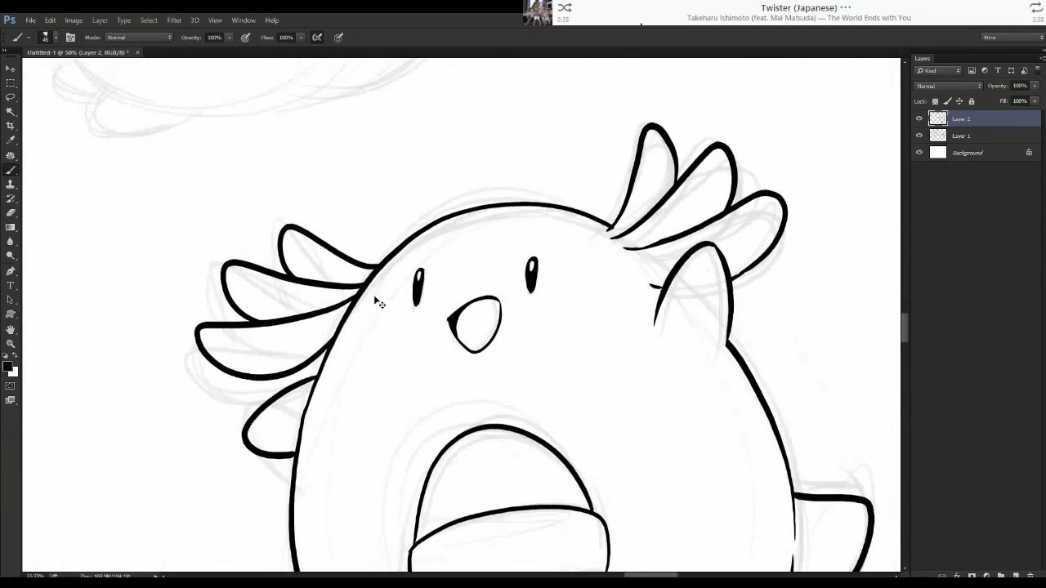
Erase the pointed bottom tip of the mouth outline.
key(ctrl+plus)
key(ctrl+plus)
key(ctrl+plus)
key(ctrl+plus)
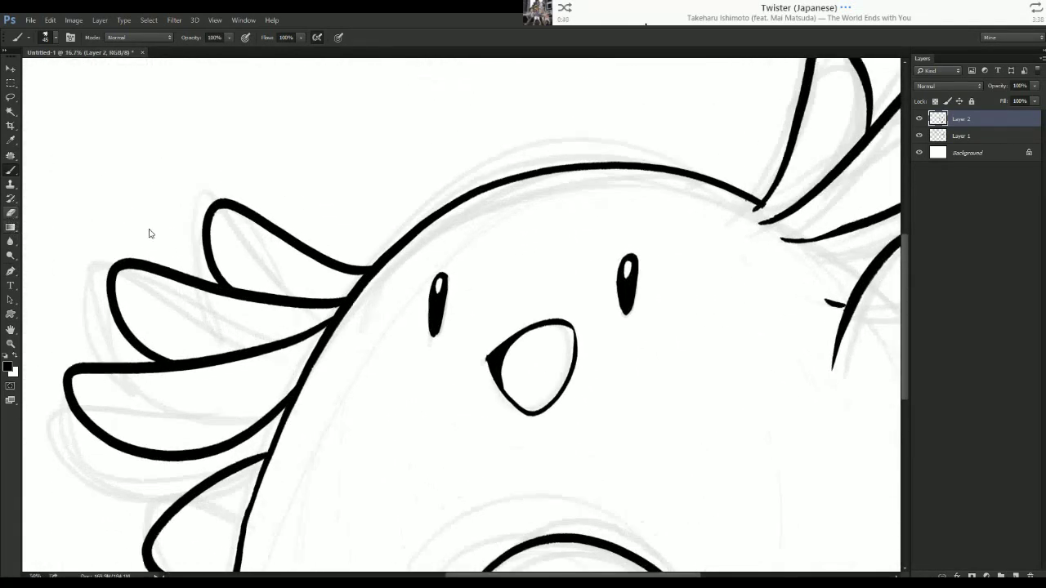
key(e)
drag(556, 440, 540, 424)
key(ctrl+plus)
key(ctrl+plus)
key(ctrl+plus)
Ink a rounded bottom edge across the gap in the mouth outline.
key(b)
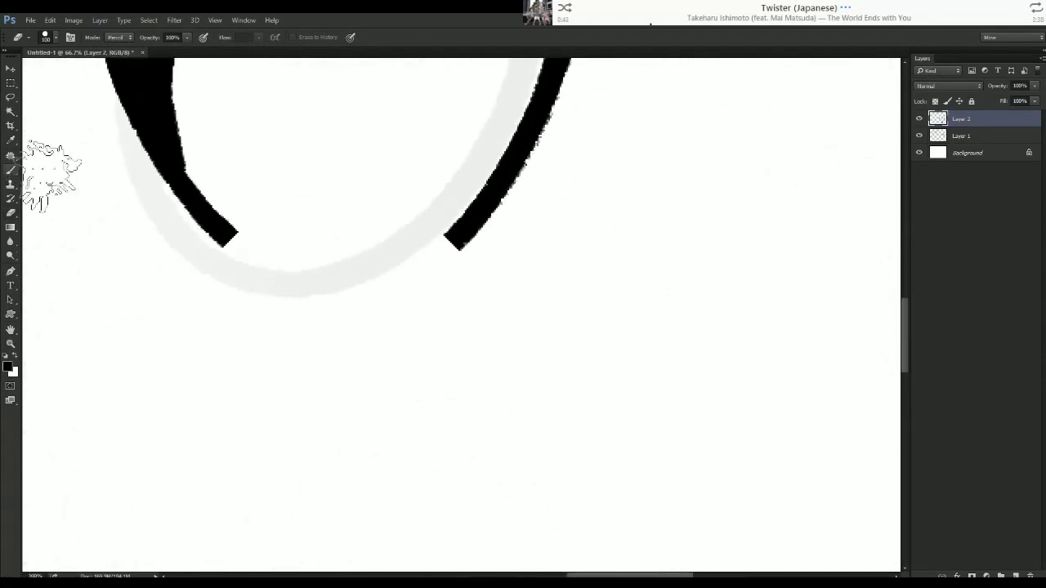
mouse_move(300, 306)
mouse_down()
mouse_move(382, 458)
mouse_move(473, 521)
mouse_move(587, 523)
mouse_move(664, 474)
mouse_move(596, 542)
mouse_up()
key(ctrl+minus)
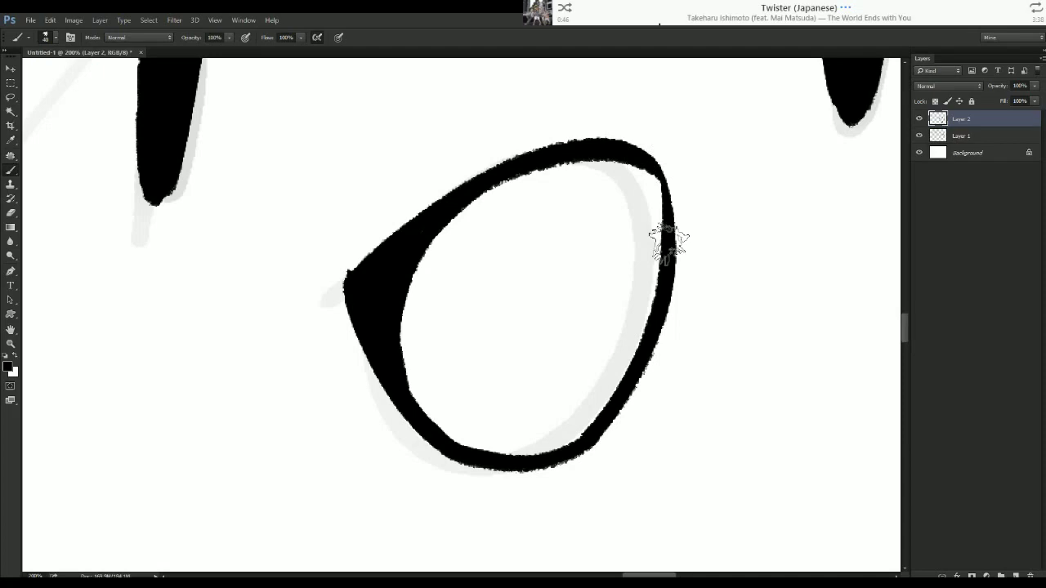
drag(757, 174, 764, 229)
key(ctrl+minus)
key(ctrl+minus)
key(ctrl+minus)
key(ctrl+minus)
key(ctrl+minus)
key(ctrl+minus)
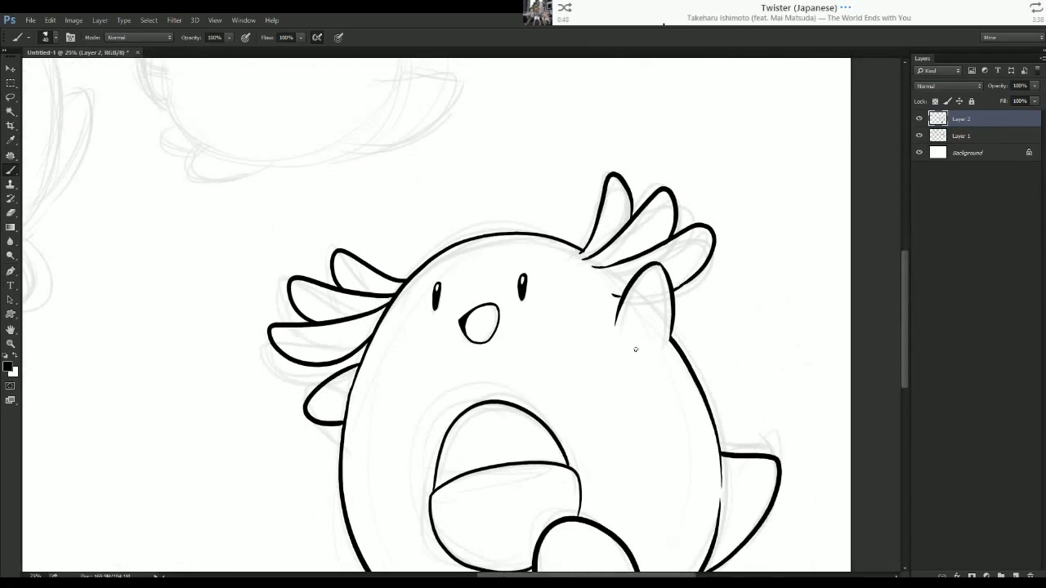
key(ctrl+minus)
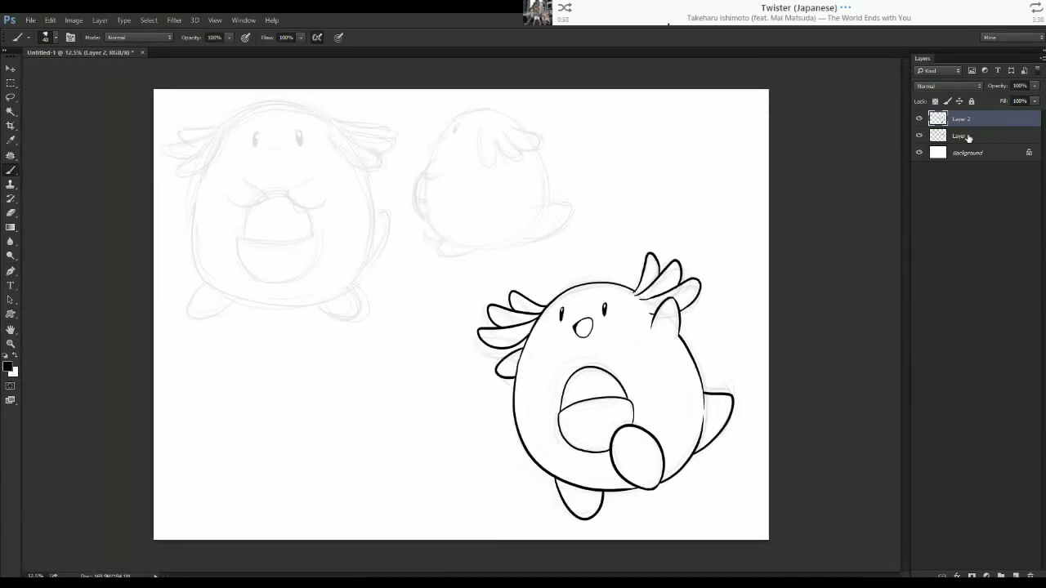
Create a new layer directly above the sketch layer and set the foreground colour to light pink, RGB 255, 213, 229.
click(968, 137)
key(ctrl+shift+alt+n)
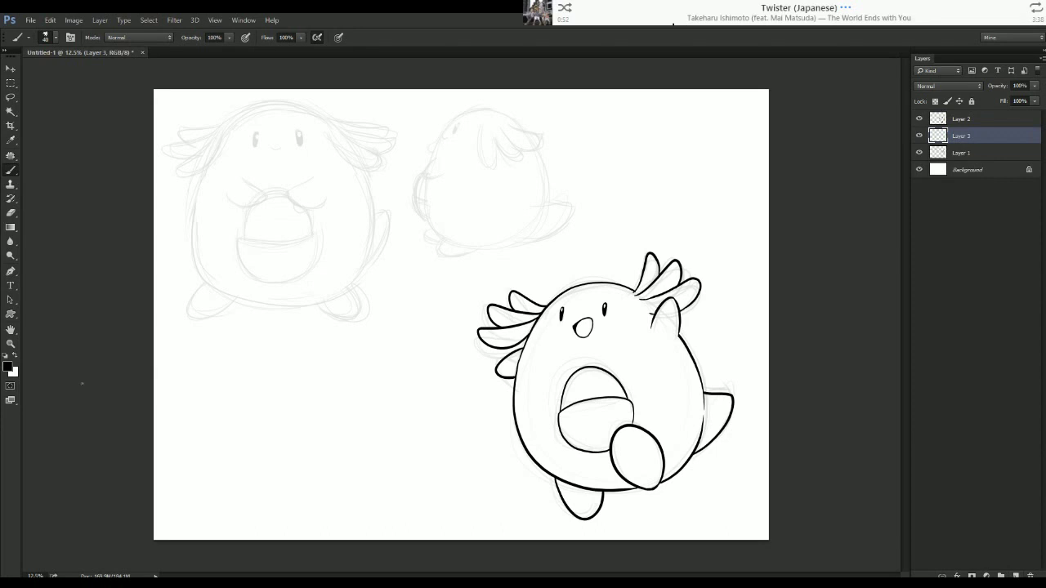
click(9, 369)
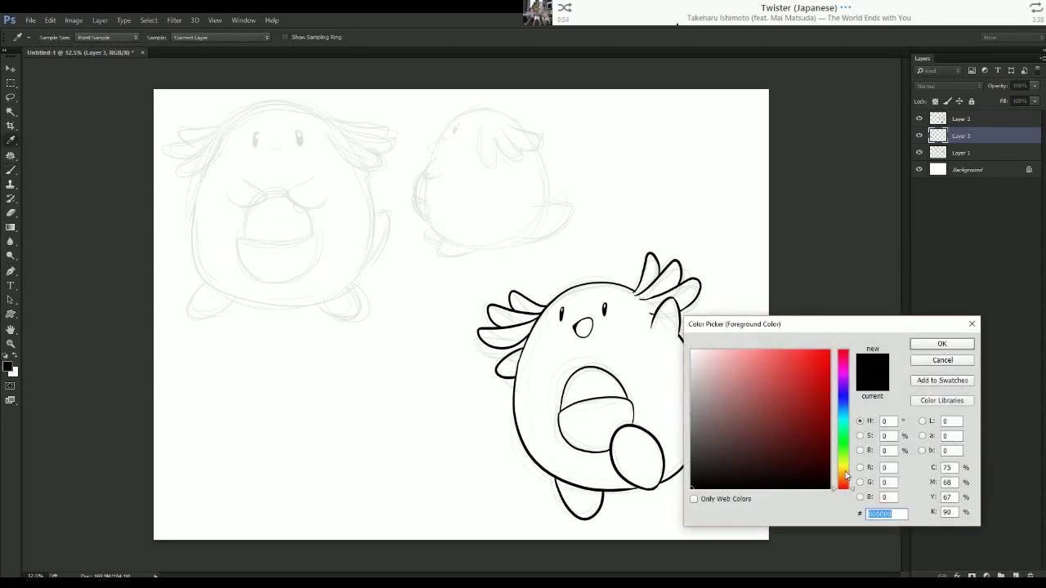
click(846, 360)
drag(739, 349, 709, 341)
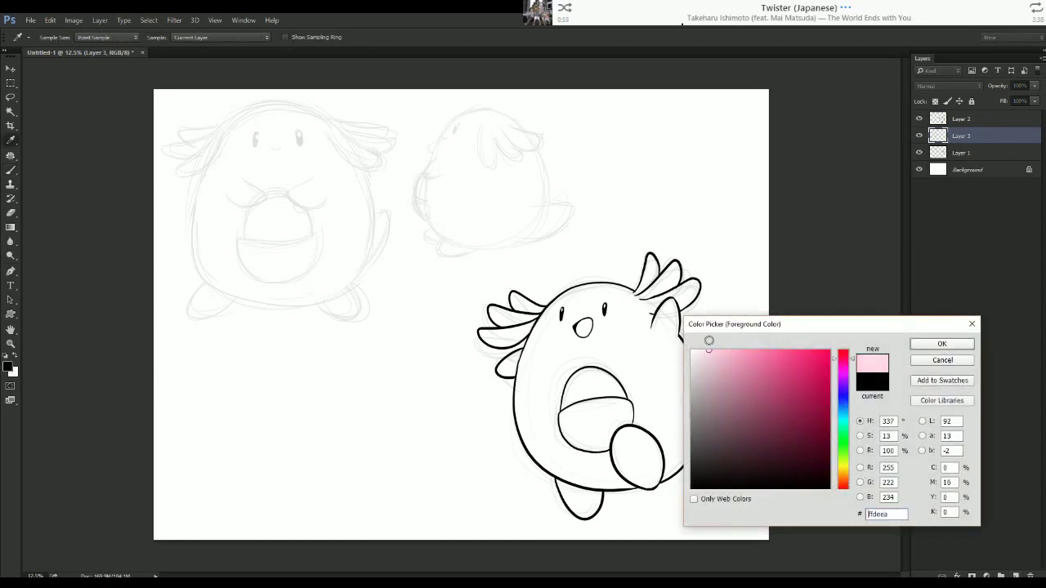
key(Return)
key(b)
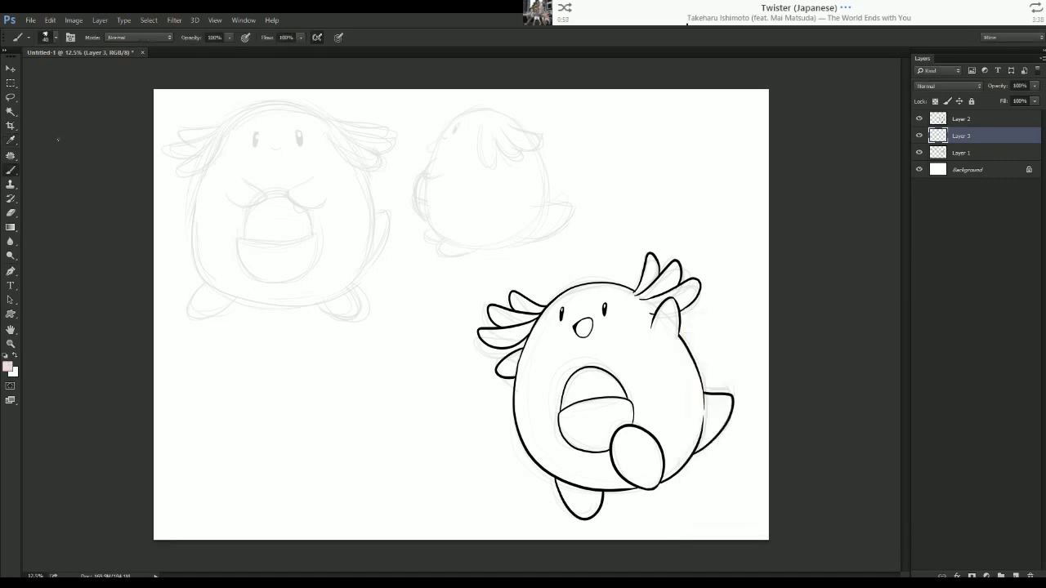
click(635, 362)
key(alt+BackSpace)
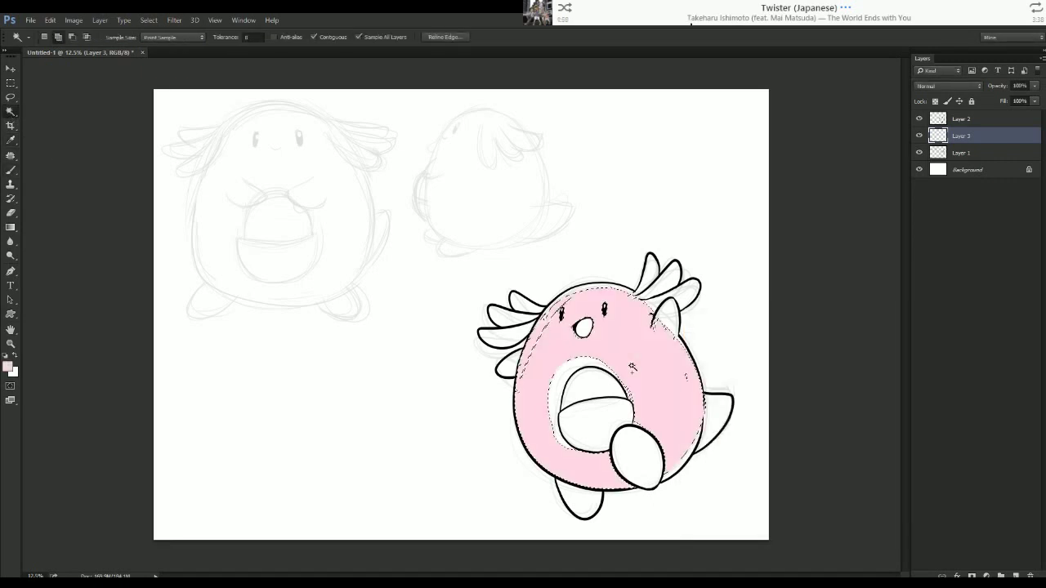
key(ctrl+z)
Select the body, ear tufts, arms, feet and tail with the Magic Wand at tolerance 80 and fill them light pink.
text(80)
click(647, 290)
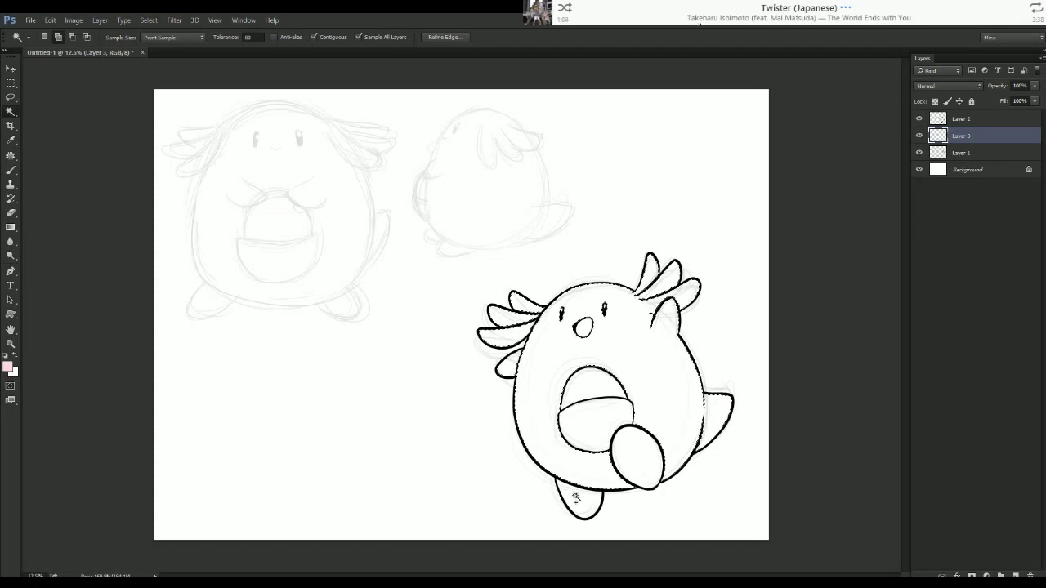
key(alt+BackSpace)
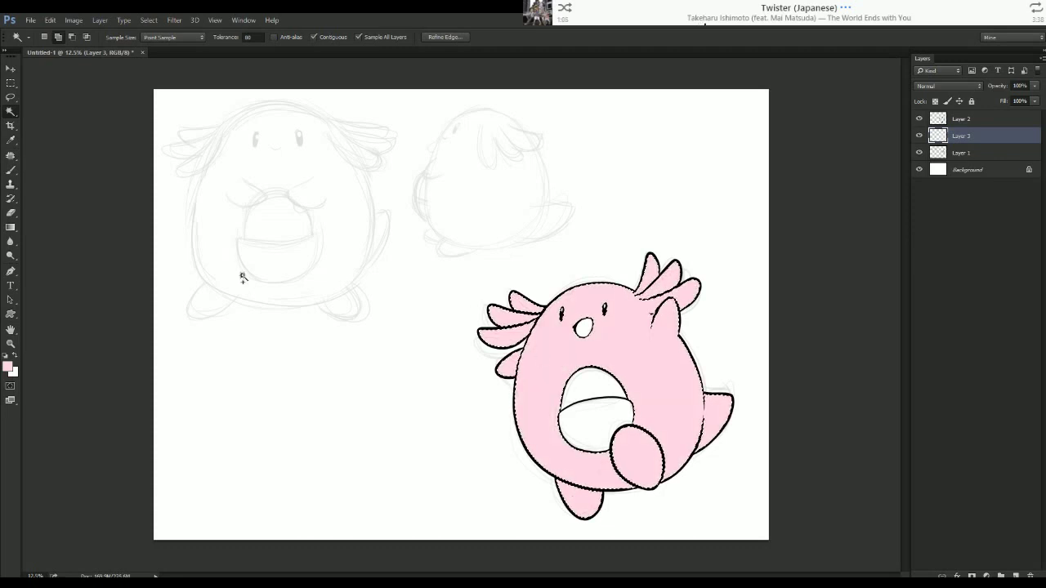
Set the foreground colour to darker pink #e79fba and paint the tips of the three left ear tufts.
click(8, 366)
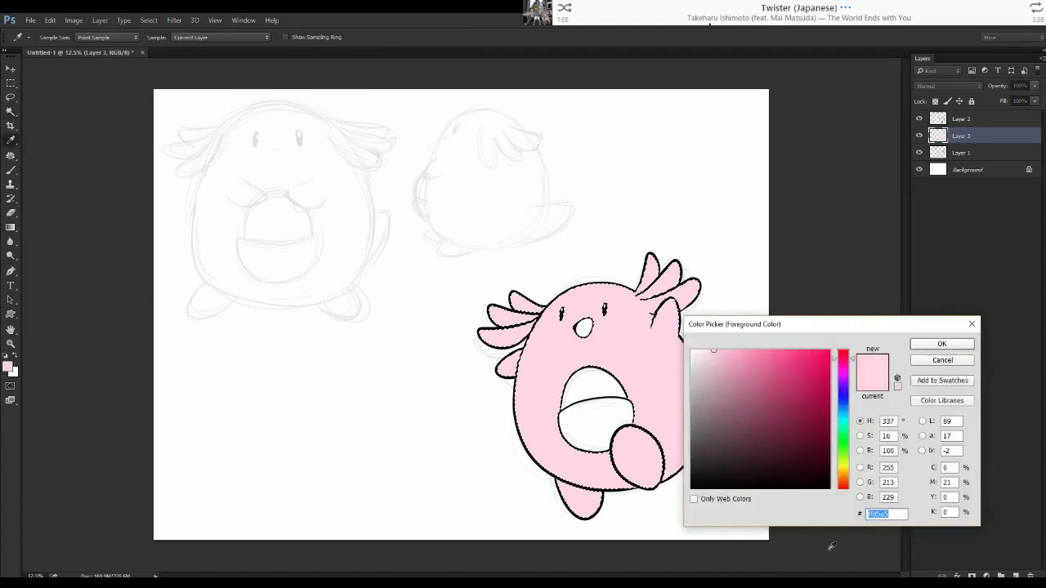
click(732, 360)
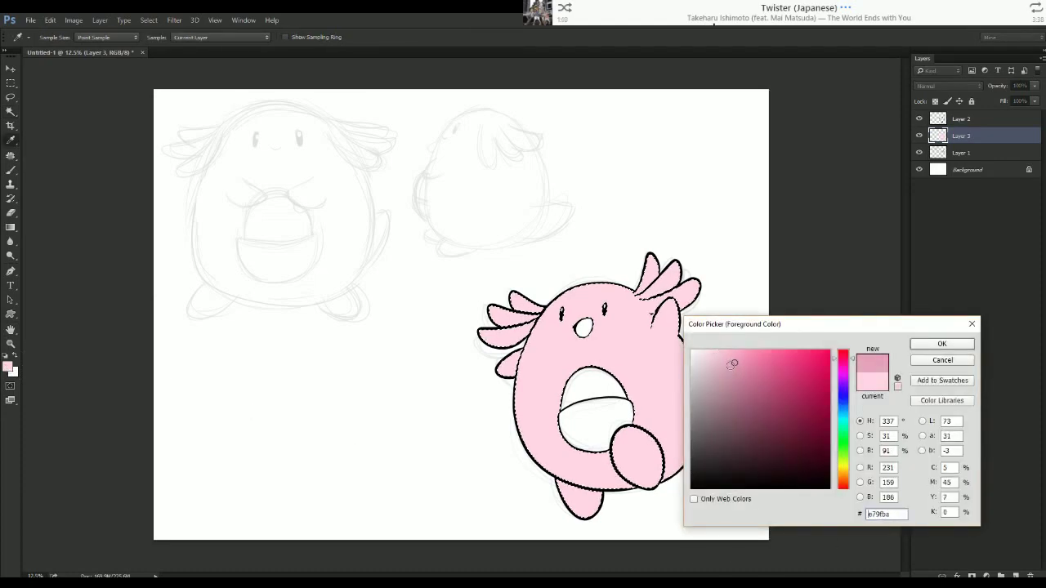
key(Return)
key(b)
scroll(574, 358, up, 3)
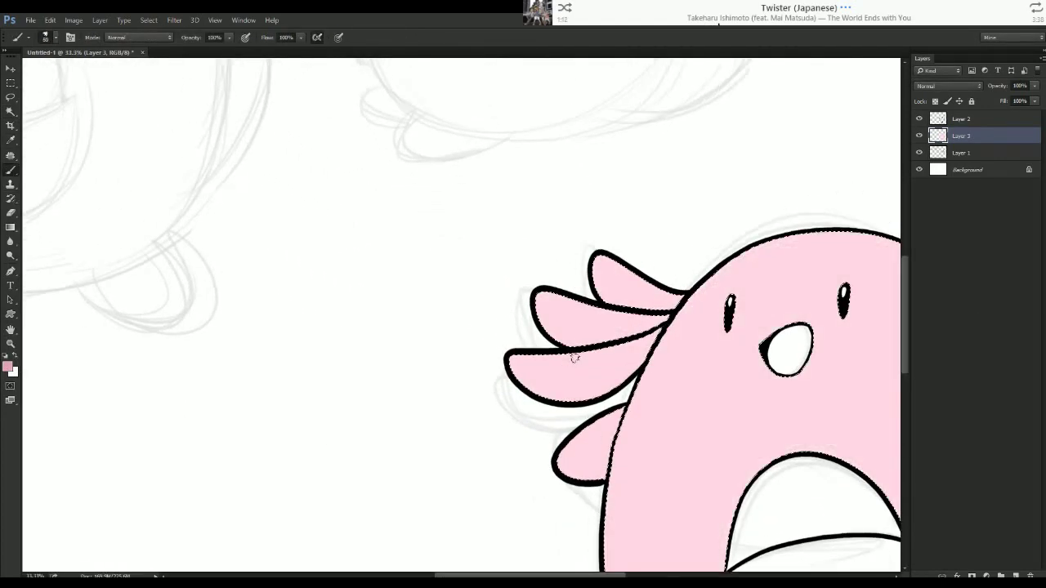
mouse_move(575, 358)
mouse_down()
mouse_move(580, 399)
mouse_move(538, 362)
mouse_move(503, 357)
mouse_up()
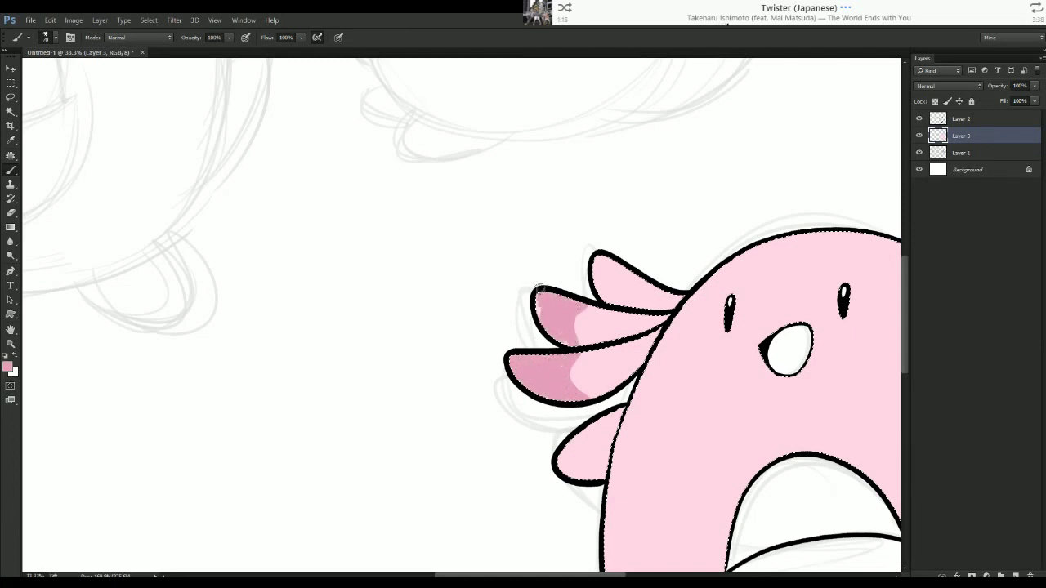
key([)
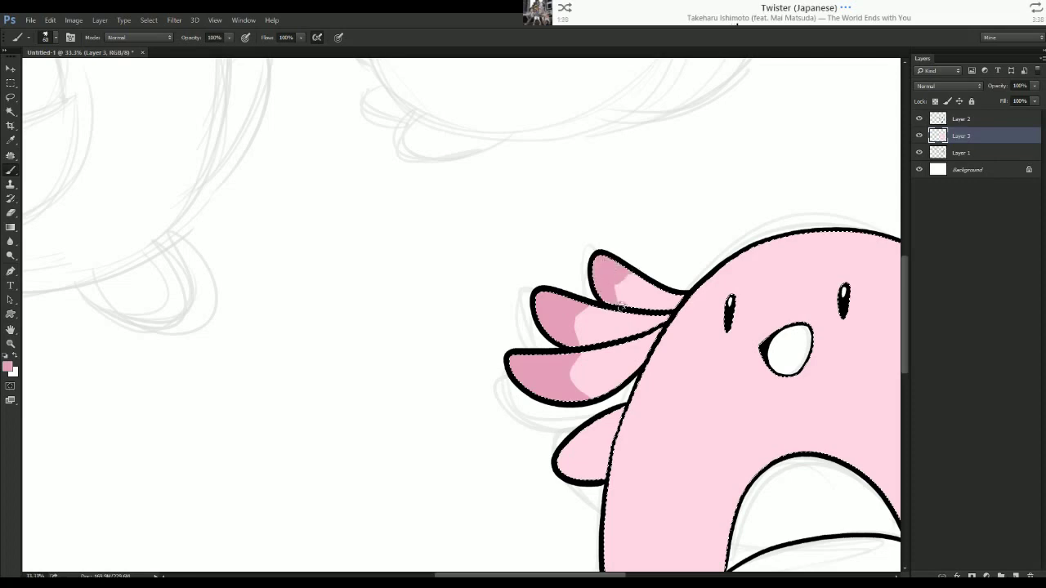
Paint the tips of the three right ear tufts darker pink, using colours sampled from the tufts to refine the edges.
mouse_move(784, 319)
mouse_down()
mouse_move(428, 276)
mouse_move(290, 279)
mouse_up()
key(])
key(])
mouse_move(546, 206)
mouse_down()
mouse_move(566, 255)
mouse_move(600, 218)
mouse_up()
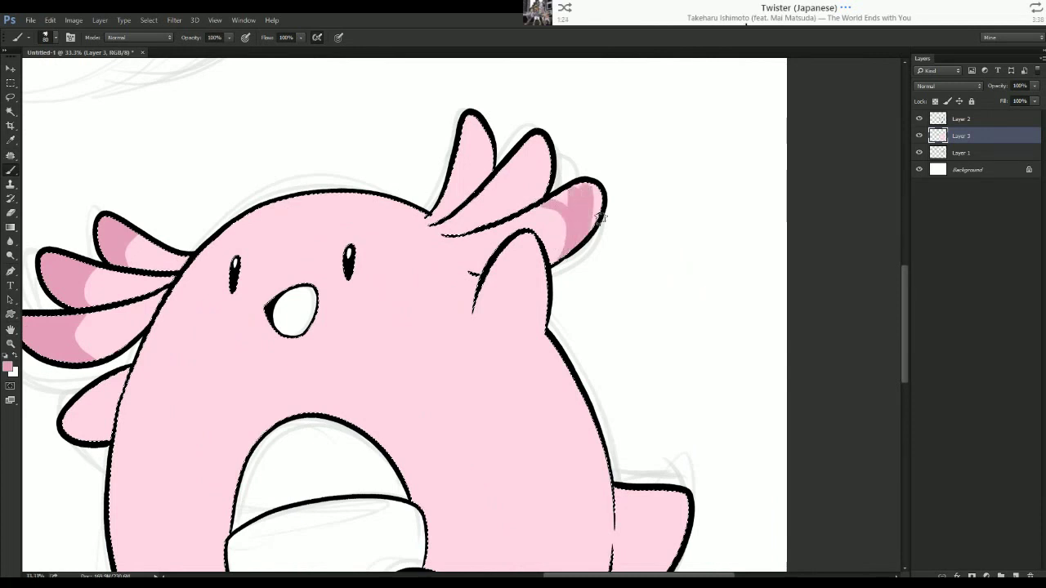
mouse_move(524, 205)
mouse_down()
mouse_move(495, 155)
mouse_move(525, 180)
mouse_move(523, 205)
mouse_move(541, 191)
mouse_move(538, 178)
mouse_move(527, 187)
mouse_move(527, 141)
mouse_move(543, 177)
mouse_move(515, 163)
mouse_move(508, 201)
mouse_move(524, 166)
mouse_move(491, 181)
mouse_move(446, 158)
mouse_move(486, 151)
mouse_move(462, 133)
mouse_up()
alt+click(507, 184)
alt+click(528, 176)
key(ctrl+minus)
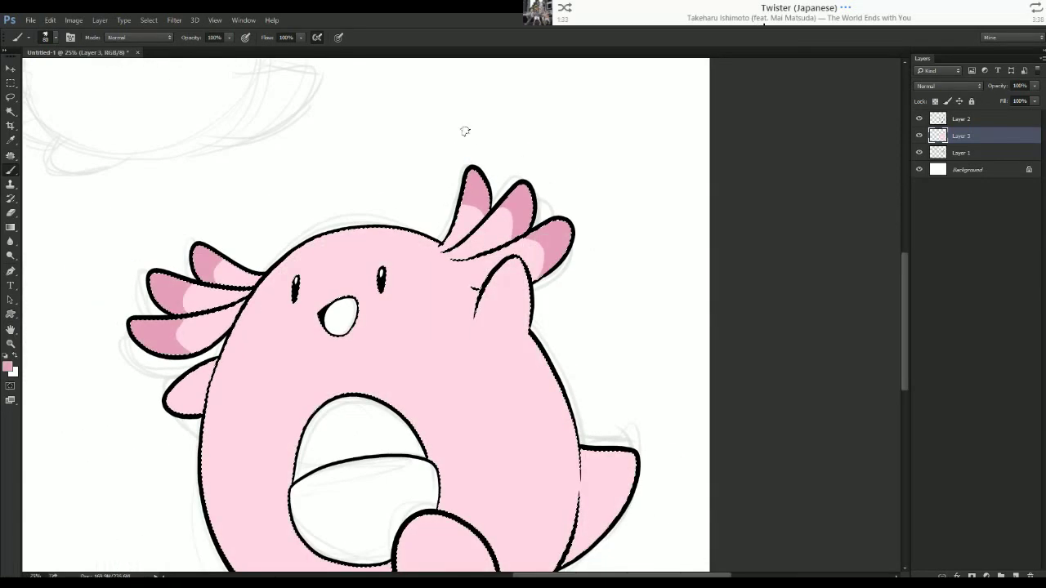
drag(447, 416, 455, 342)
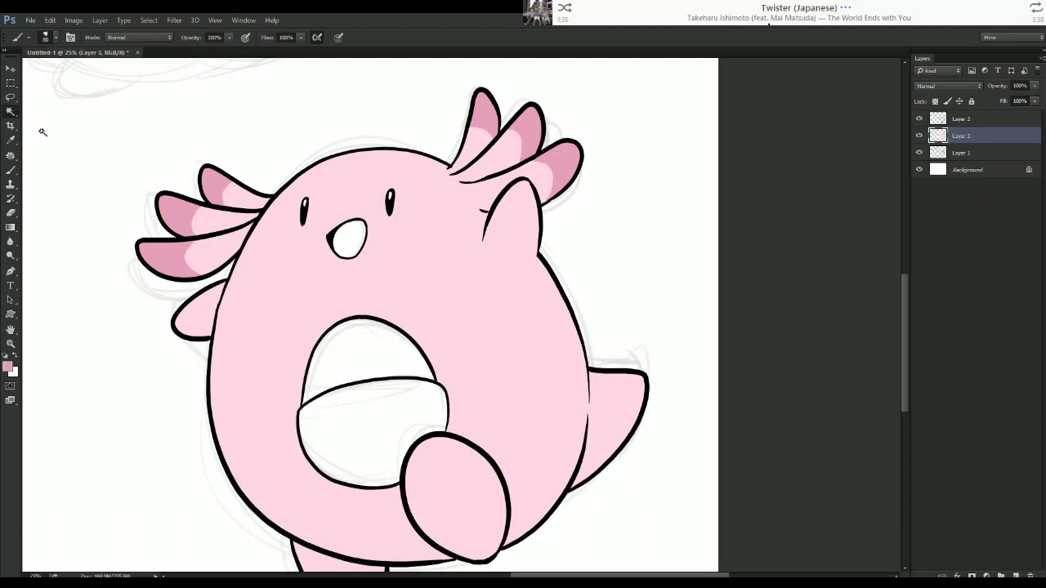
Select the pouch area with the Magic Wand and fill it with the current darker pink.
key(w)
drag(280, 339, 405, 312)
drag(472, 472, 458, 426)
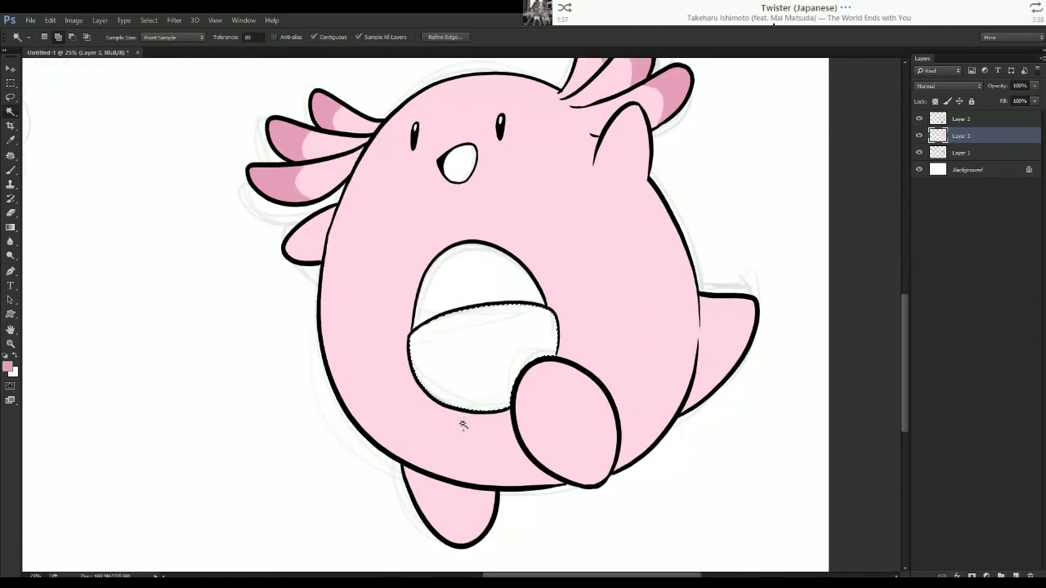
key(alt+BackSpace)
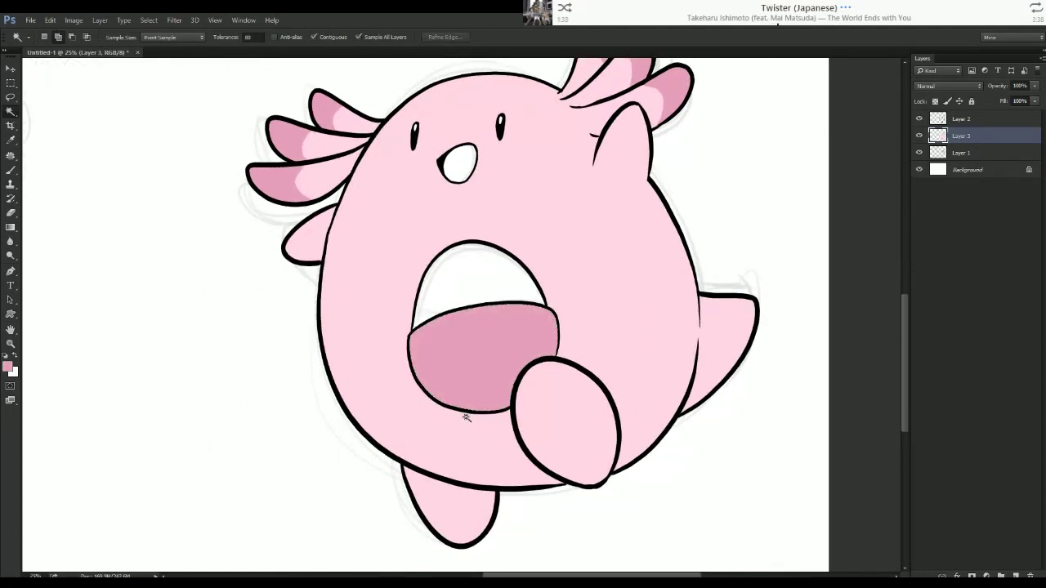
Select the egg in the pouch and fill it with a very pale, slightly greyish pink.
click(9, 368)
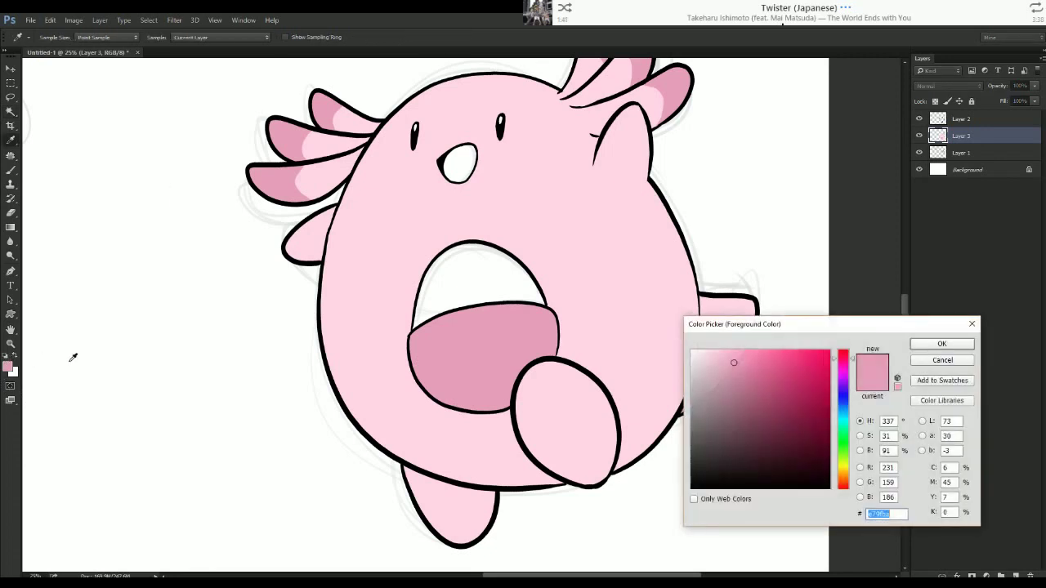
click(700, 355)
key(Return)
click(466, 275)
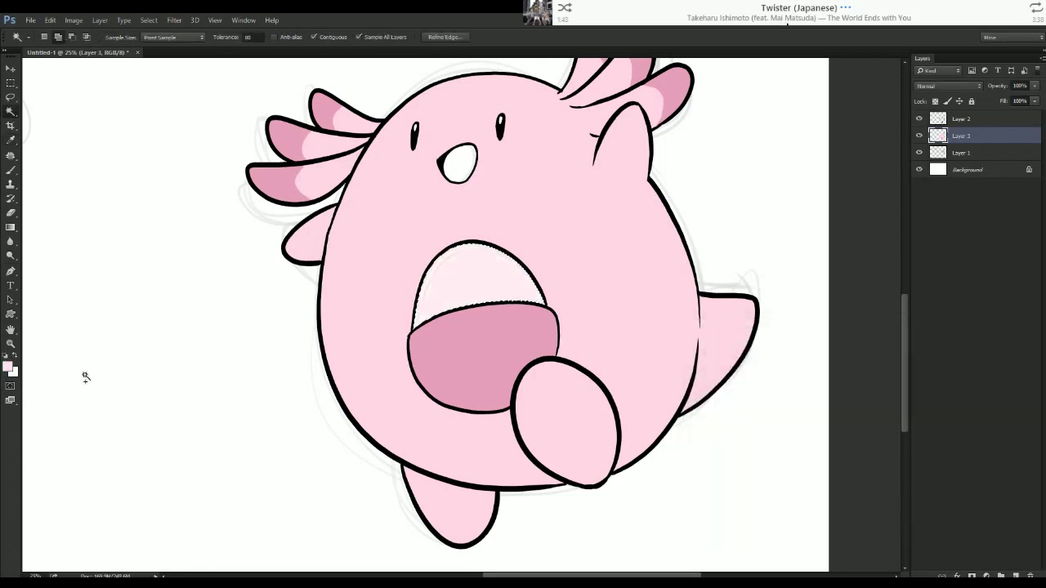
click(9, 370)
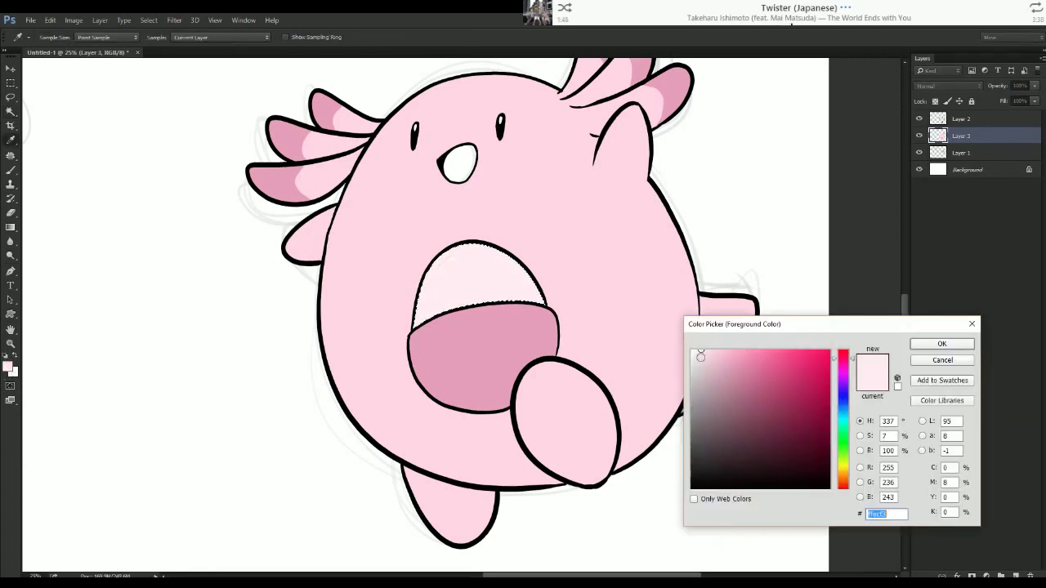
click(698, 356)
key(Return)
key(alt+BackSpace)
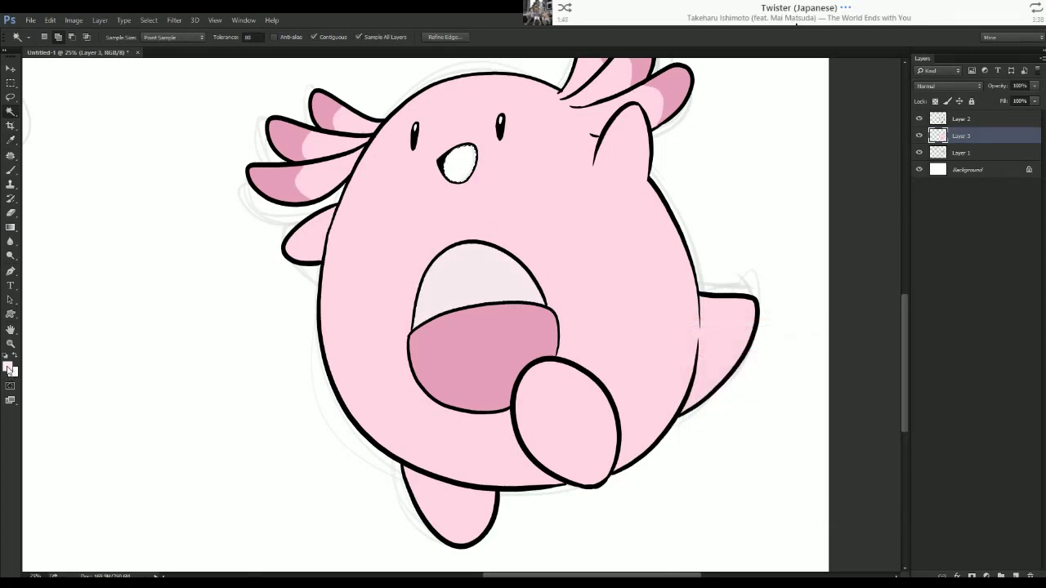
Set the foreground colour to a medium pink and fill the selected mouth interior with it.
click(9, 368)
click(729, 359)
key(Return)
key(alt+BackSpace)
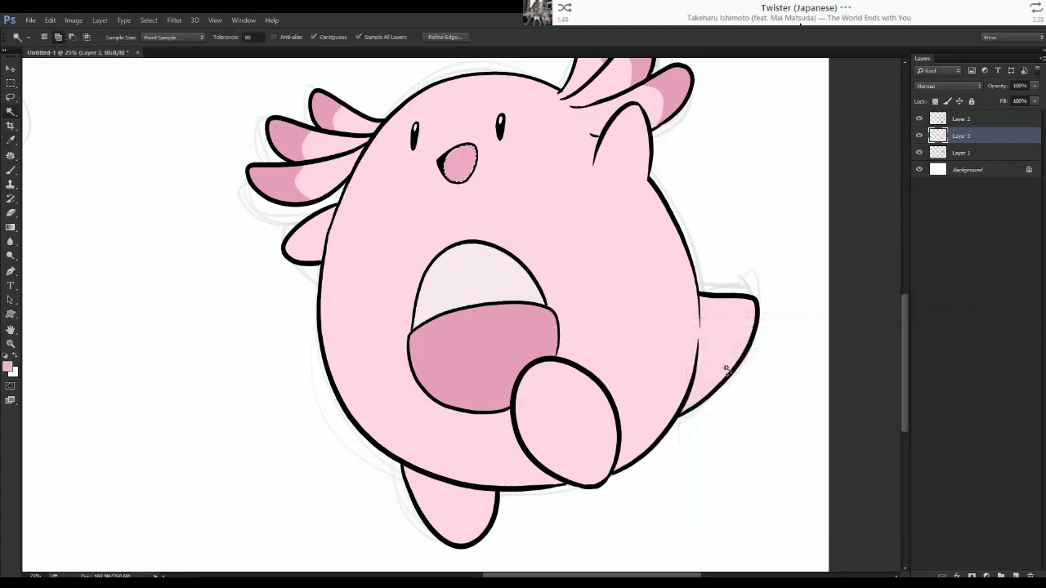
Switch to the browser to check the official Chansey artwork, and move its window clear of the drawing.
key(ctrl+minus)
key(alt+Tab)
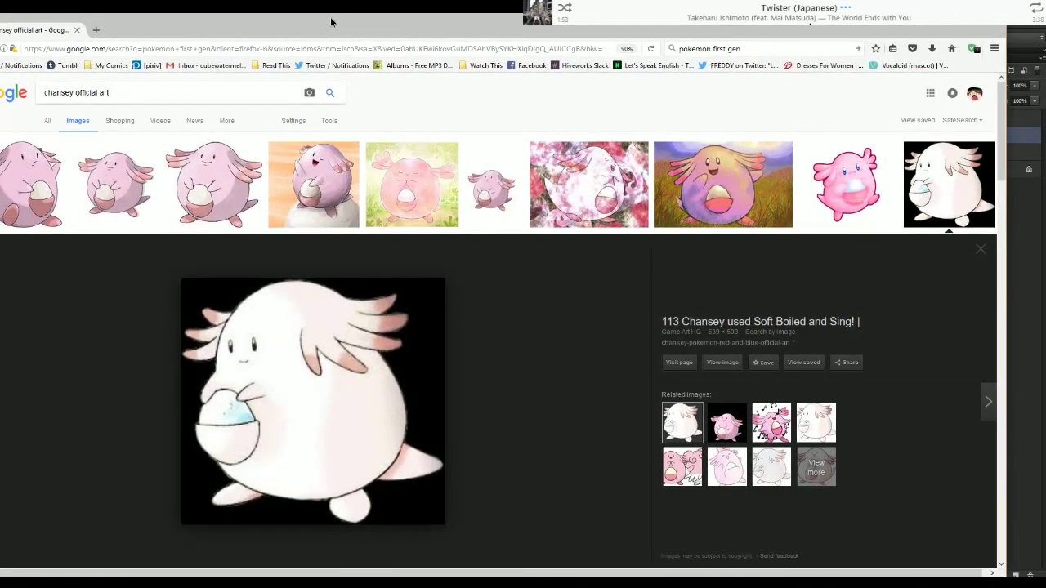
drag(331, 22, 1045, 33)
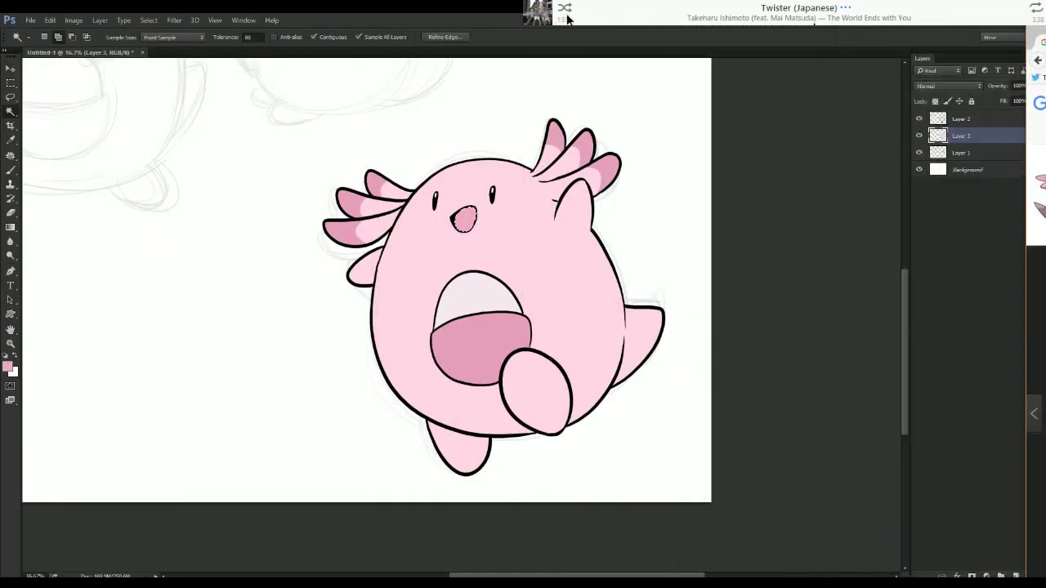
drag(569, 19, 717, 23)
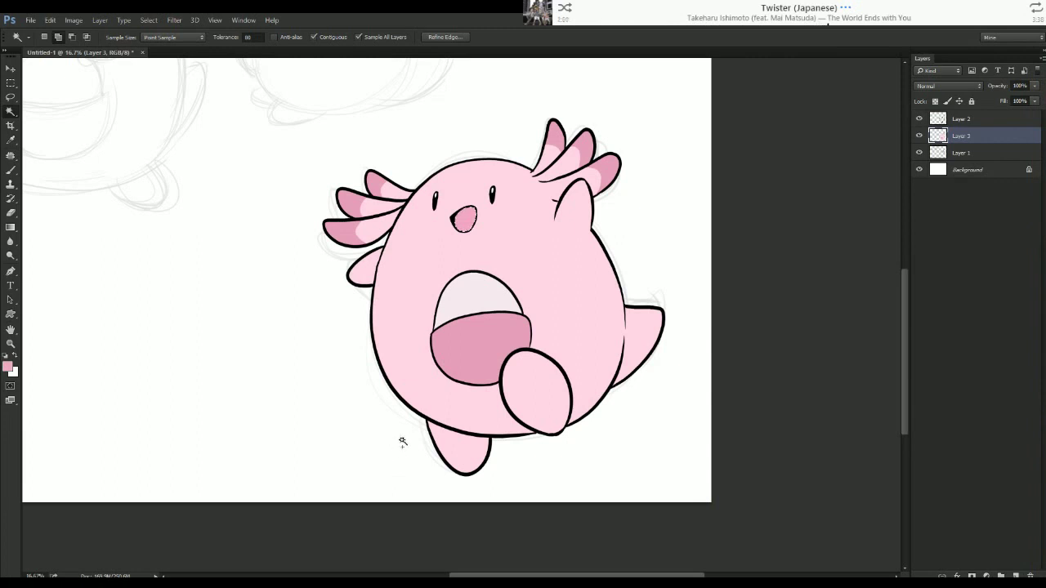
Fill both selected feet with a foreground-to-transparent darker pink linear gradient and deselect them.
key(g)
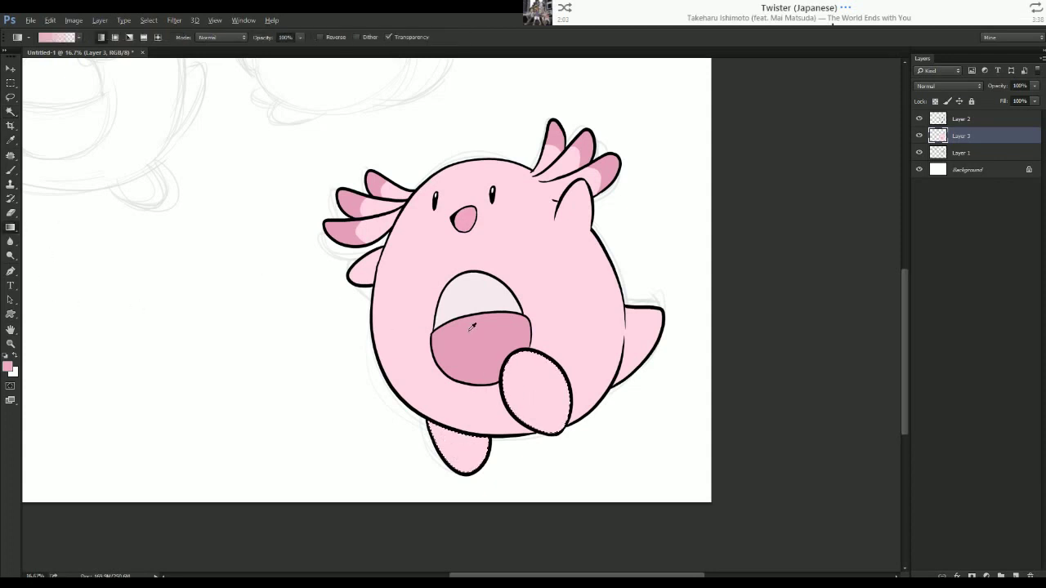
drag(527, 356, 534, 473)
drag(467, 454, 537, 355)
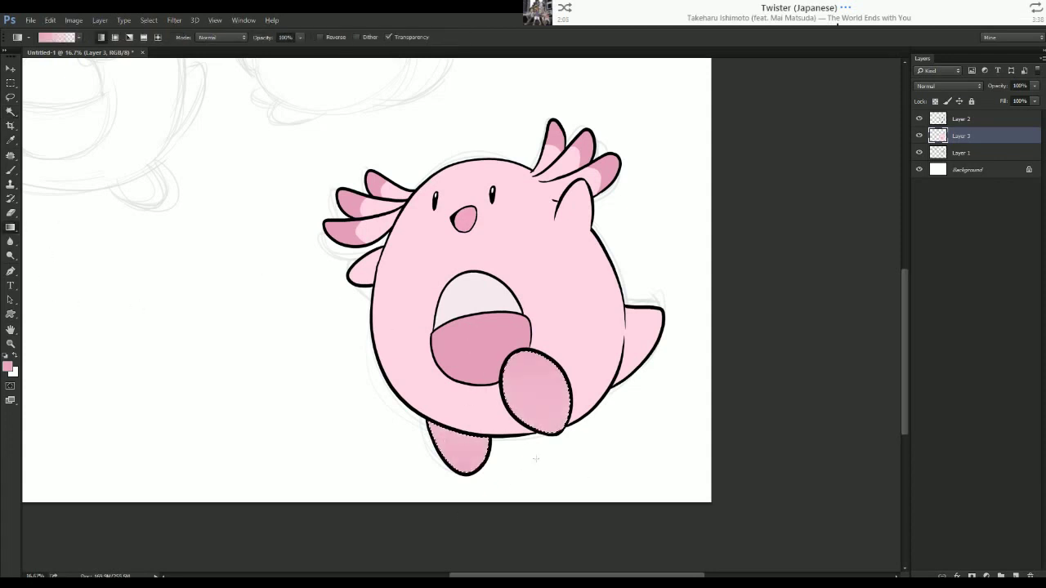
key(ctrl+minus)
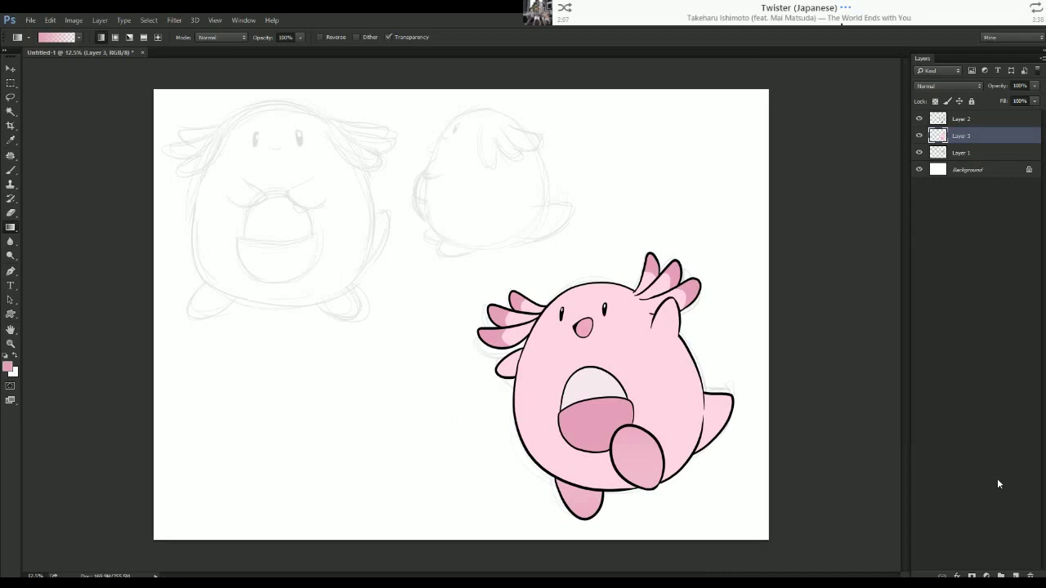
Create a new layer named shades above the colour layer and clip it to that layer.
click(1016, 576)
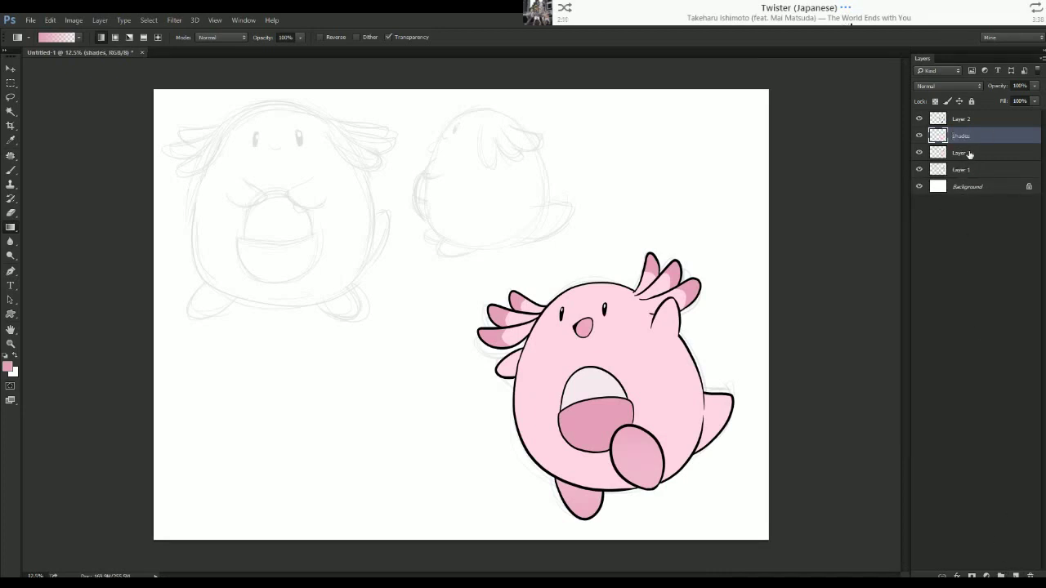
right_click(970, 139)
click(899, 282)
key(ctrl+plus)
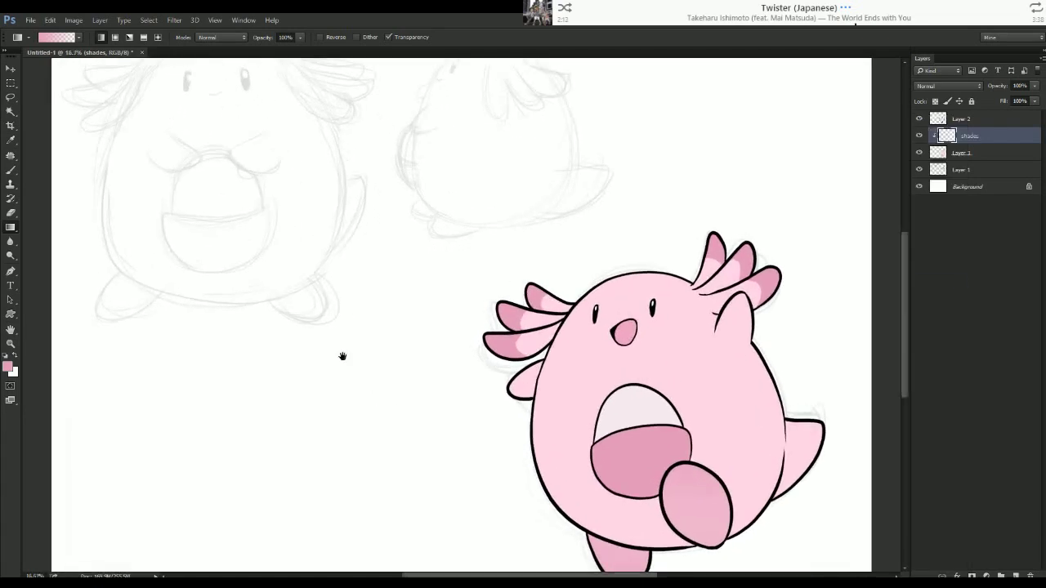
Choose the Pencil tool with a pink shading colour and set the shades layer's blending mode to Multiply.
drag(342, 357, 182, 236)
key(ctrl+plus)
click(10, 171)
click(37, 180)
click(8, 367)
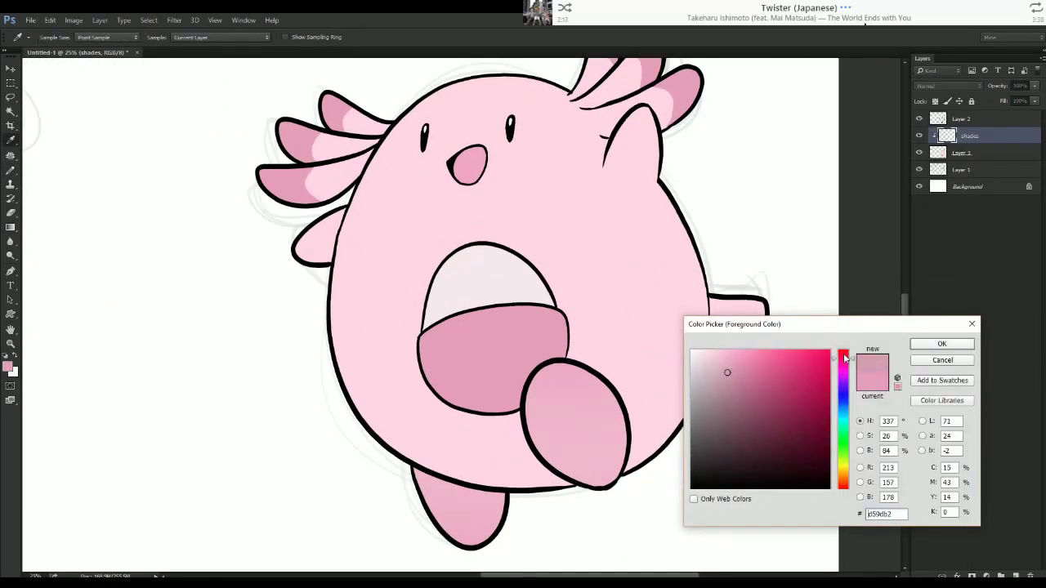
click(942, 360)
click(950, 87)
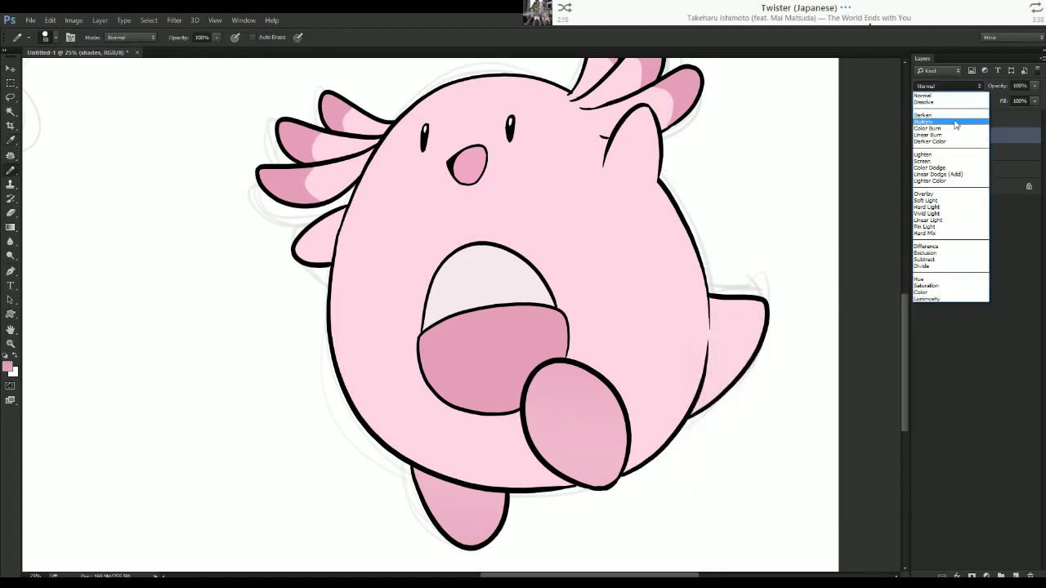
click(953, 124)
Try shading the raised foot with the Pencil on the shades layer, and clear the attempted strokes.
drag(507, 386, 451, 355)
mouse_move(532, 399)
mouse_down()
mouse_move(503, 433)
mouse_move(494, 415)
mouse_up()
key(ctrl+z)
click(70, 36)
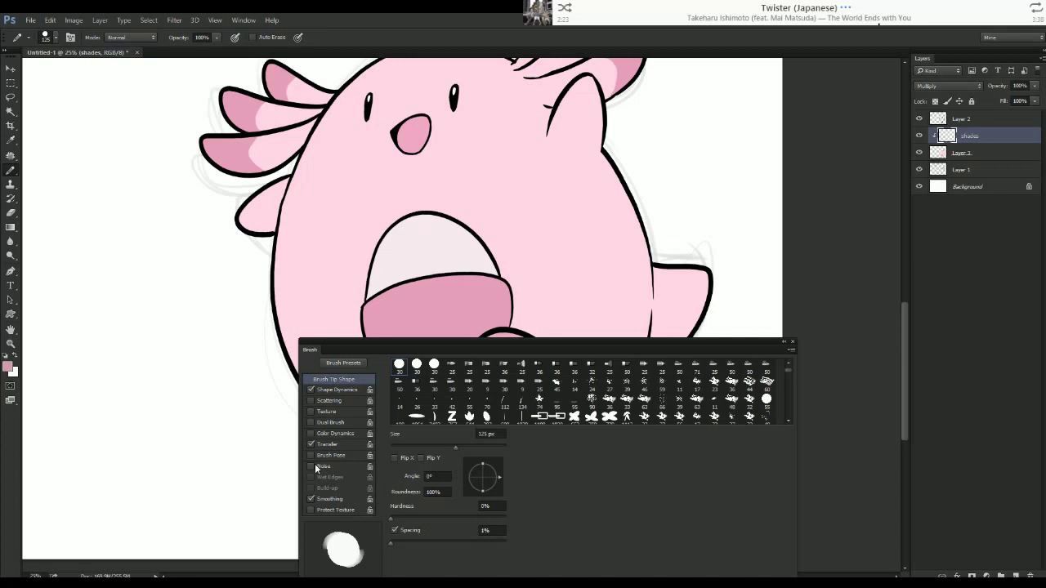
click(793, 342)
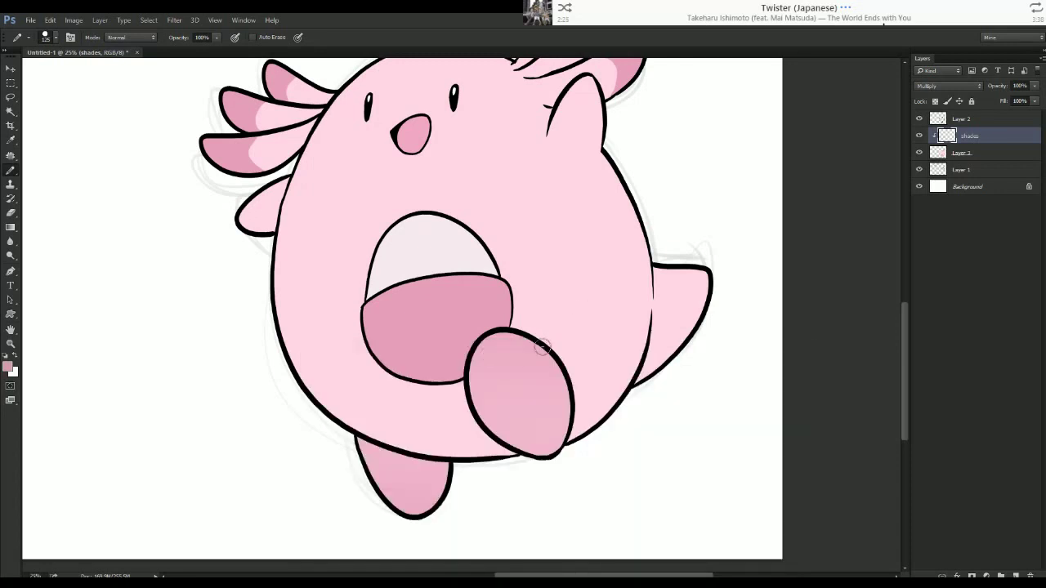
drag(555, 368, 530, 416)
drag(483, 385, 519, 395)
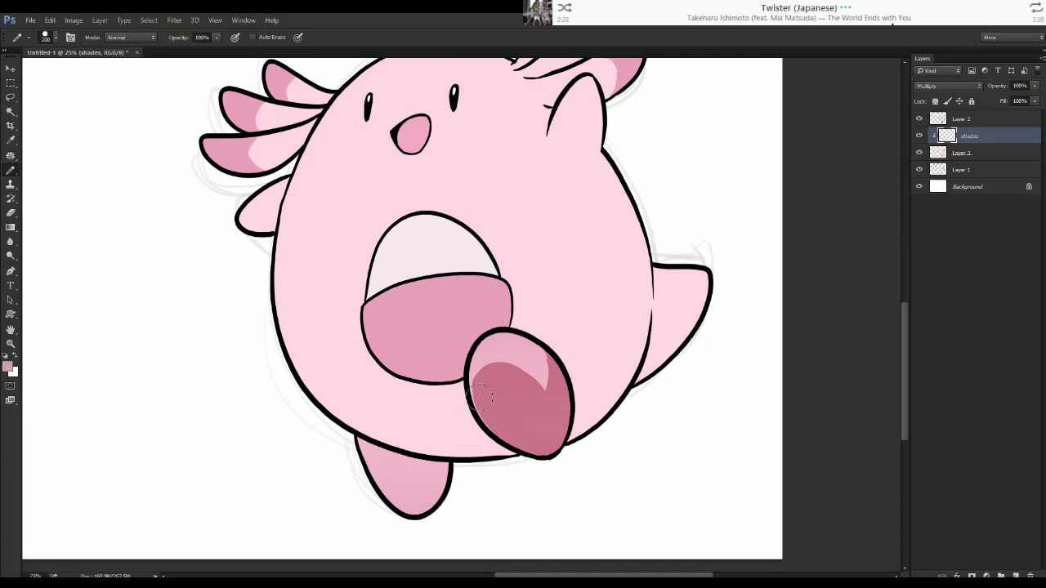
key(ctrl+a)
click(11, 112)
key(Delete)
key(ctrl+d)
Select the pouch and paint a curved shadow along its lower and right edges with the Pencil.
click(399, 289)
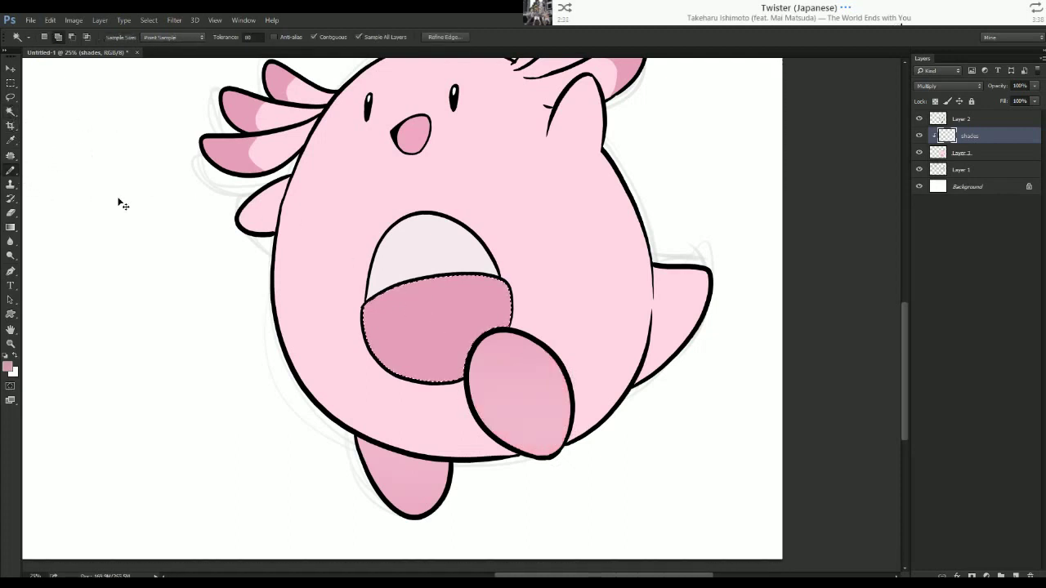
key(ctrl+plus)
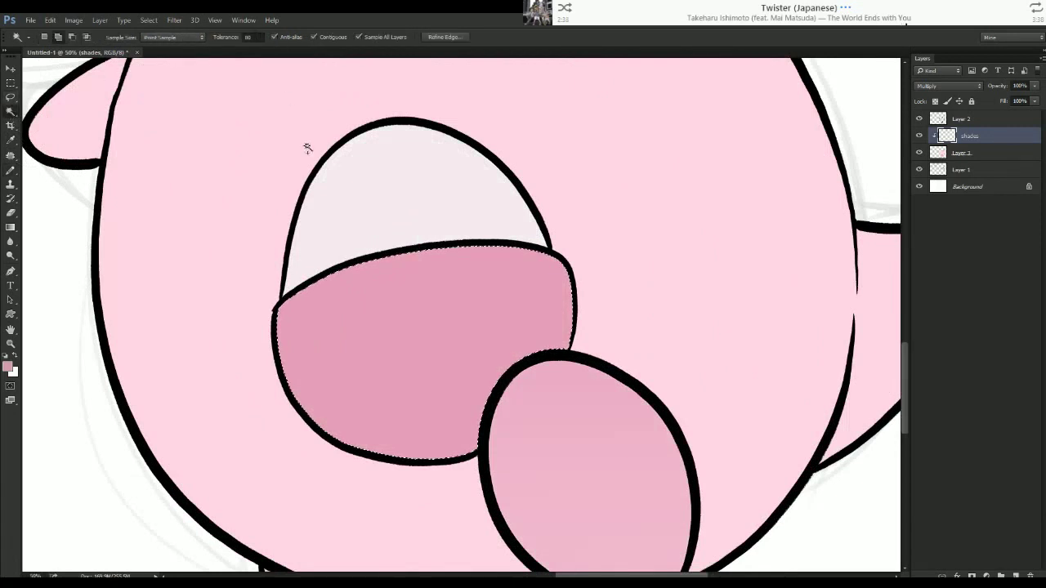
click(11, 170)
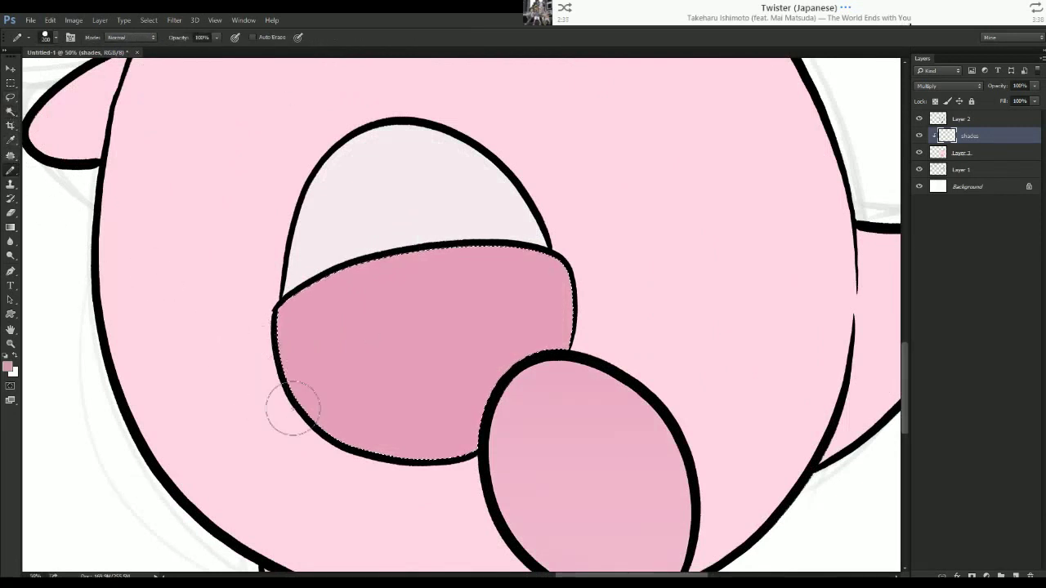
mouse_move(293, 408)
mouse_down()
mouse_move(525, 246)
mouse_move(542, 222)
mouse_move(519, 340)
mouse_up()
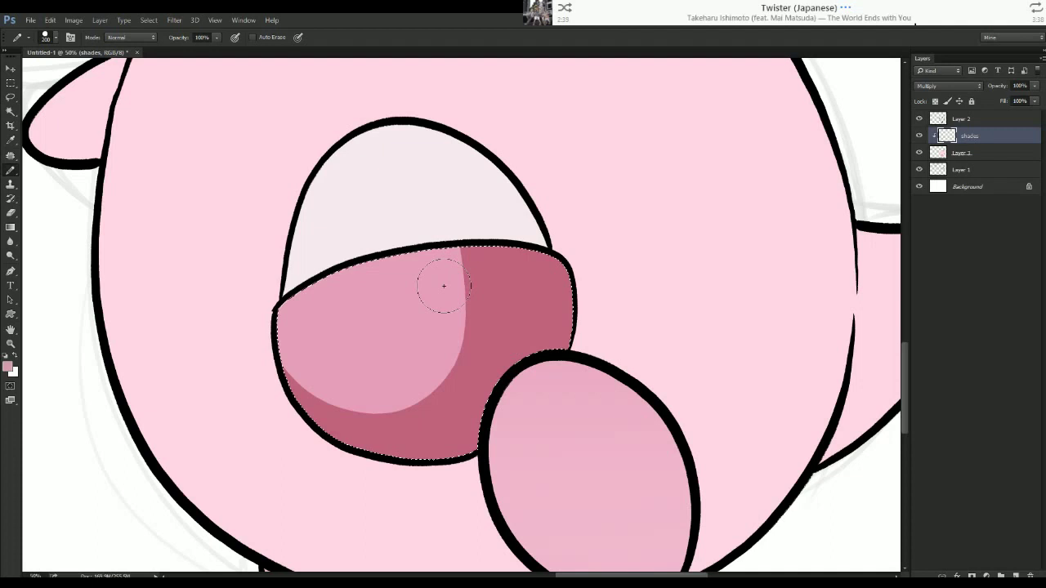
key(ctrl+z)
mouse_move(250, 303)
mouse_down()
mouse_move(502, 276)
mouse_move(563, 315)
mouse_move(341, 426)
mouse_up()
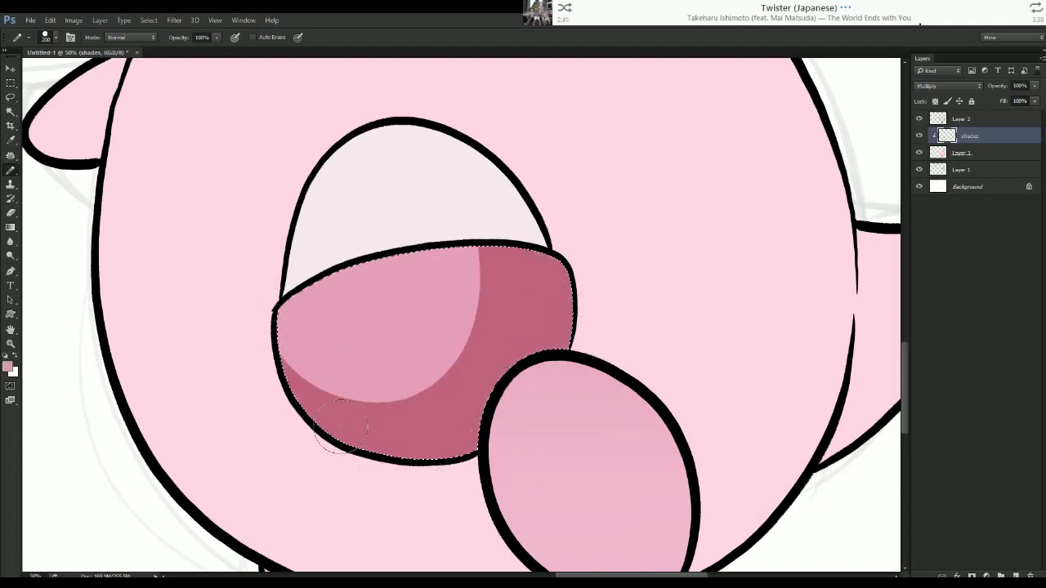
key(ctrl+d)
Select the egg and paint a curved shadow down its right side with the Pencil.
key(w)
click(12, 169)
drag(409, 93, 497, 144)
key(ctrl+minus)
key(ctrl+minus)
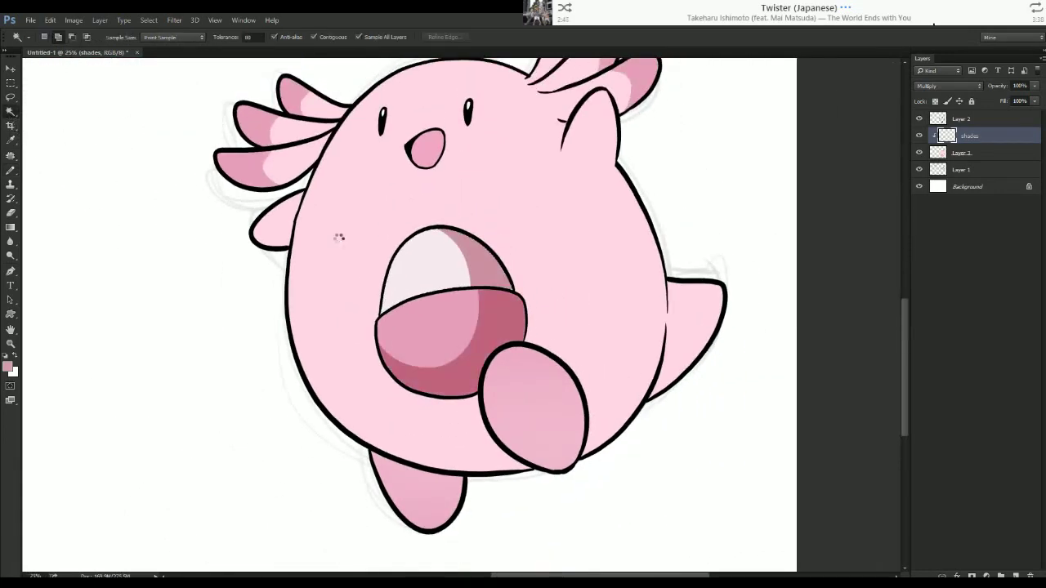
Reduce the Pencil size and draw a curved shadow boundary across the upper part of the tail.
drag(358, 219, 266, 217)
click(11, 172)
key(ctrl+plus)
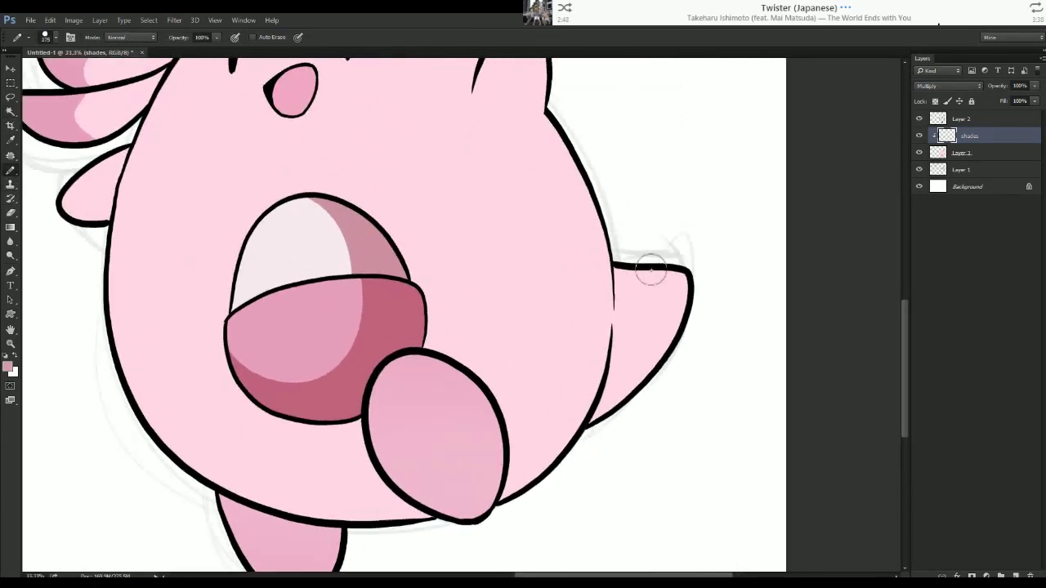
key(bracketleft)
key(bracketleft)
key(bracketleft)
key(bracketleft)
key(bracketleft)
key(bracketleft)
key(bracketleft)
mouse_move(614, 268)
mouse_down()
mouse_move(679, 292)
mouse_move(691, 285)
mouse_up()
Draw shadow boundary lines along the body's lower and right sides and inside the raised arm.
drag(170, 249, 268, 339)
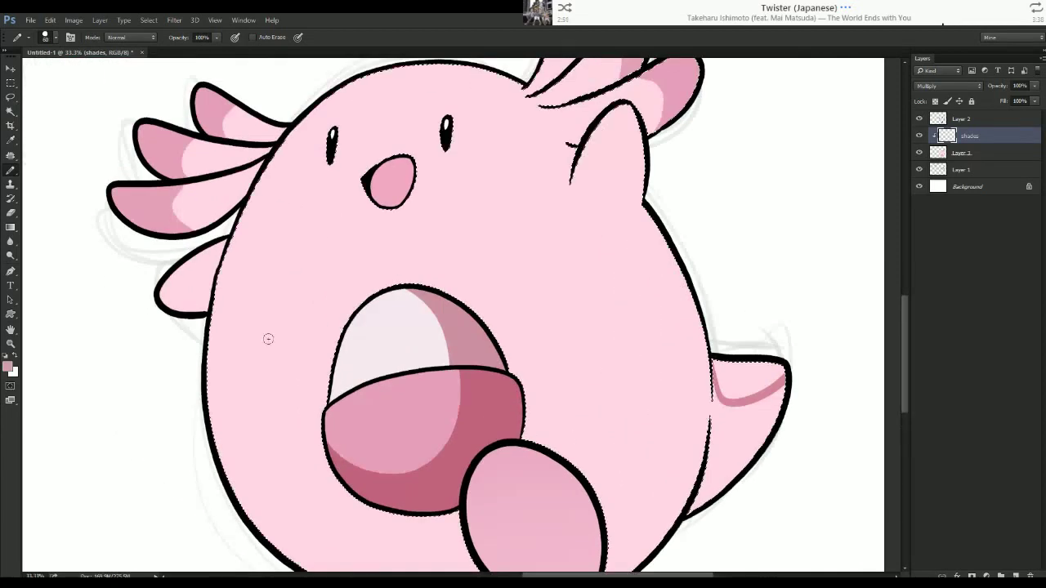
mouse_move(217, 454)
mouse_down()
mouse_move(418, 527)
mouse_move(603, 337)
mouse_move(582, 205)
mouse_up()
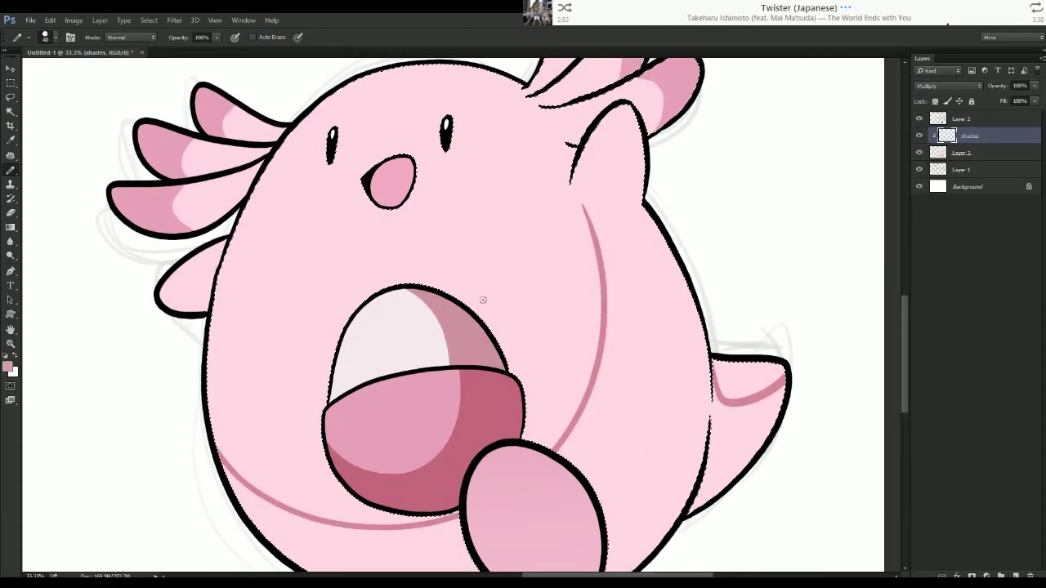
key(ctrl+z)
mouse_move(221, 466)
mouse_down()
mouse_move(613, 416)
mouse_move(607, 233)
mouse_move(585, 196)
mouse_move(603, 205)
mouse_move(627, 137)
mouse_move(599, 110)
mouse_up()
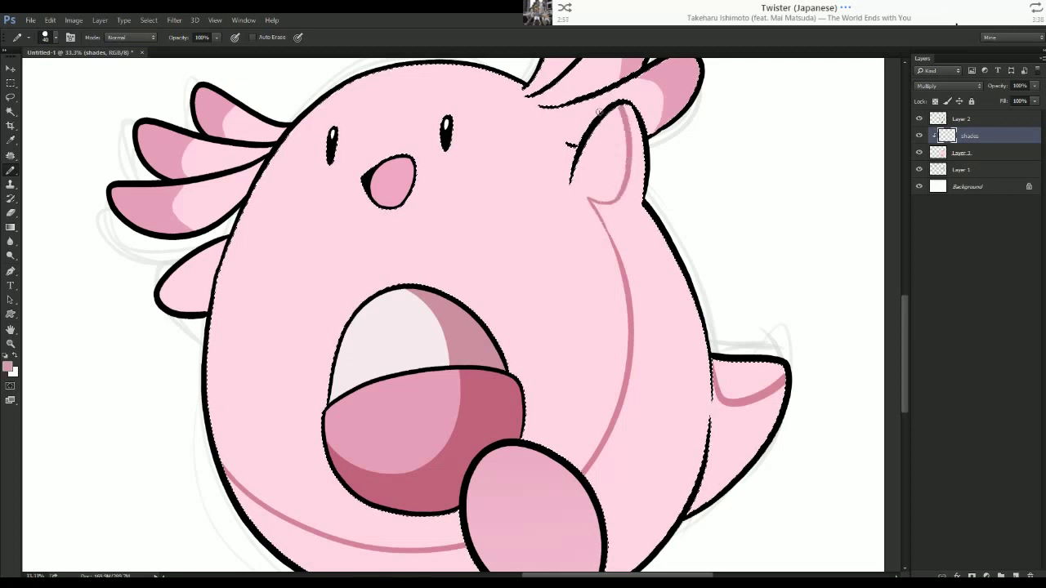
key(ctrl+d)
Select the outlined shadow regions of the body, raised arm and tail with the Magic Wand and fill them.
click(10, 112)
drag(692, 501, 643, 383)
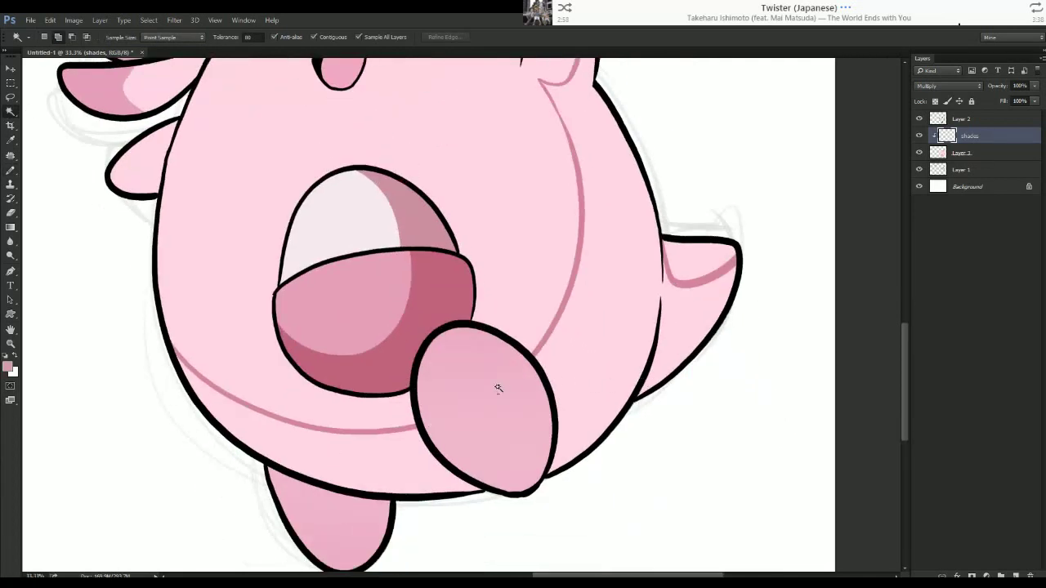
click(572, 362)
key(alt+BackSpace)
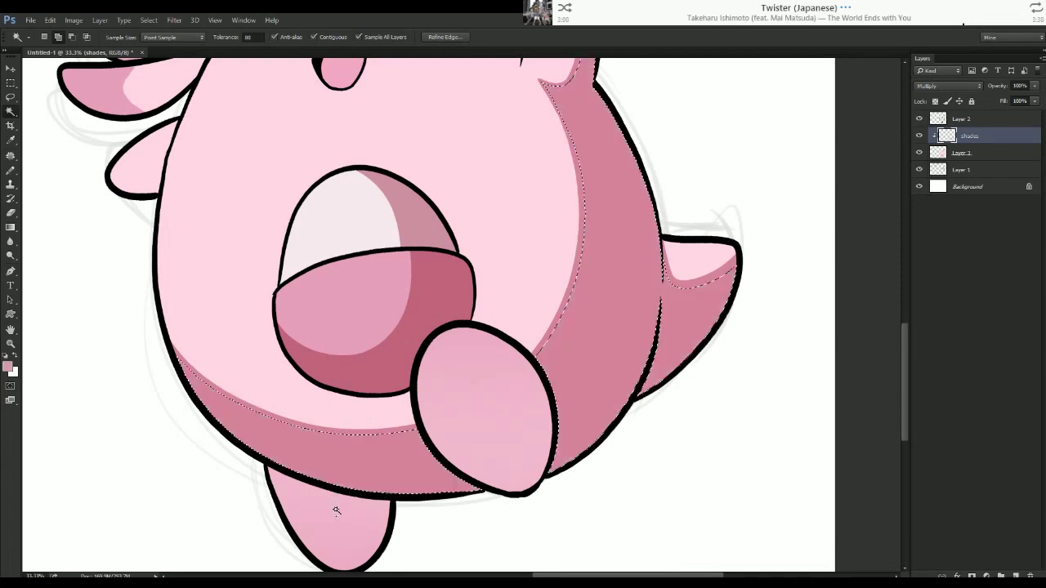
key(ctrl+minus)
key(ctrl+d)
Erase the uneven shadow edge where the raised arm joins the body.
drag(331, 209, 340, 432)
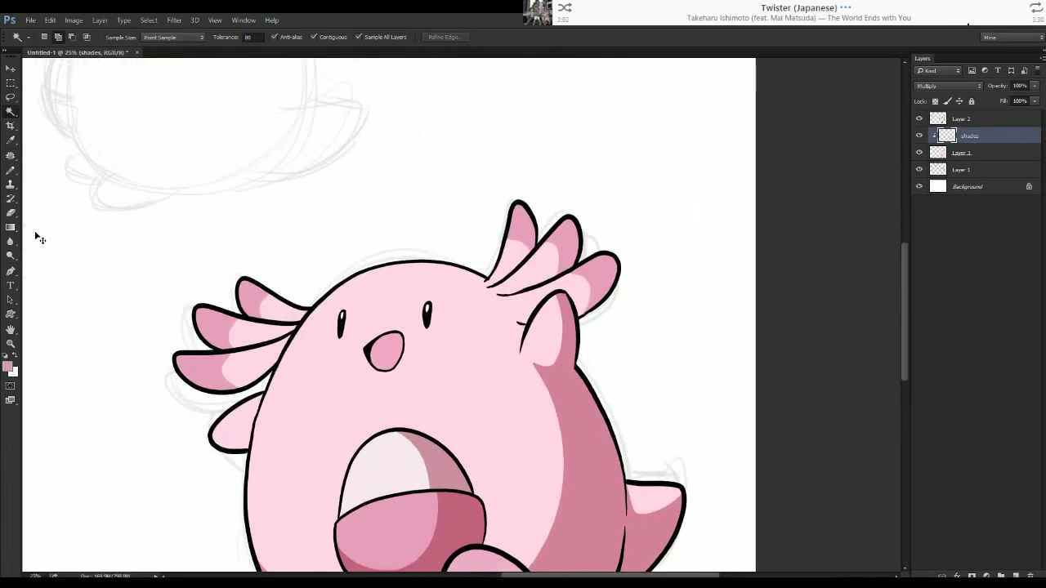
scroll(453, 311, up, 2)
key(e)
drag(621, 414, 645, 413)
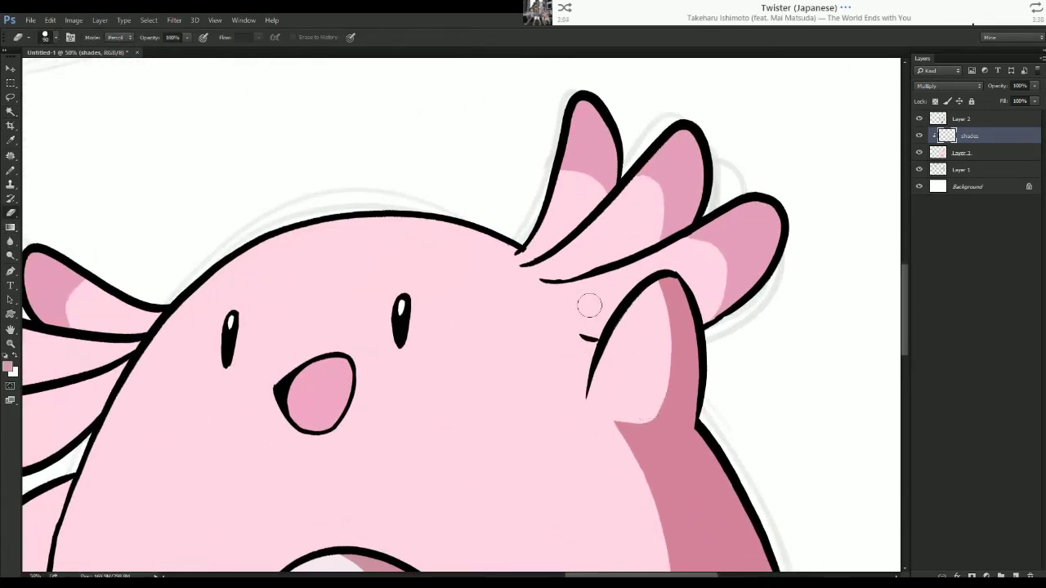
Pencil a small wedge of shadow between the short crease line and the raised arm's inner outline.
drag(219, 232, 123, 153)
click(11, 170)
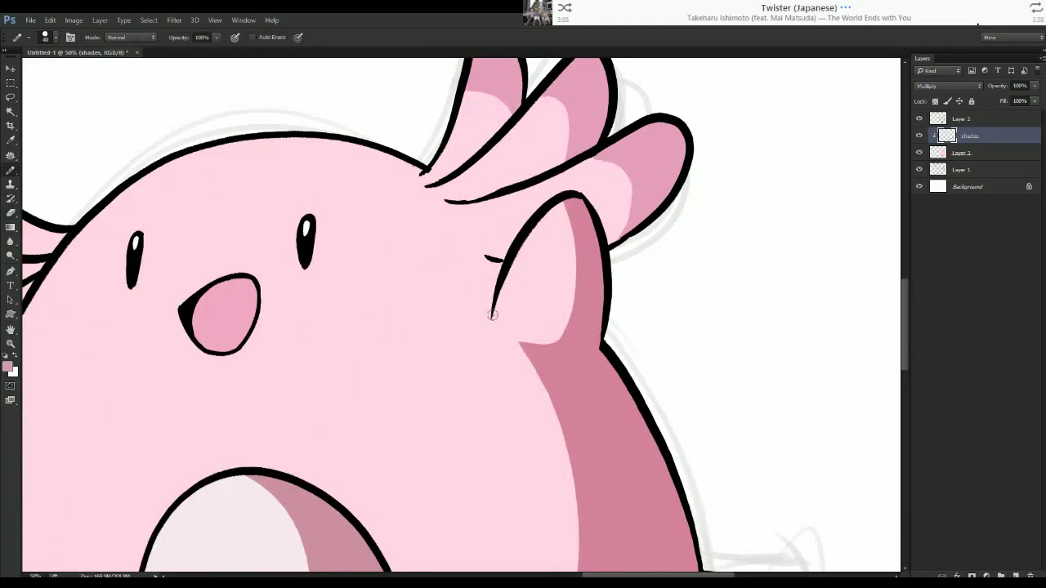
drag(491, 303, 484, 260)
scroll(384, 257, down, 2)
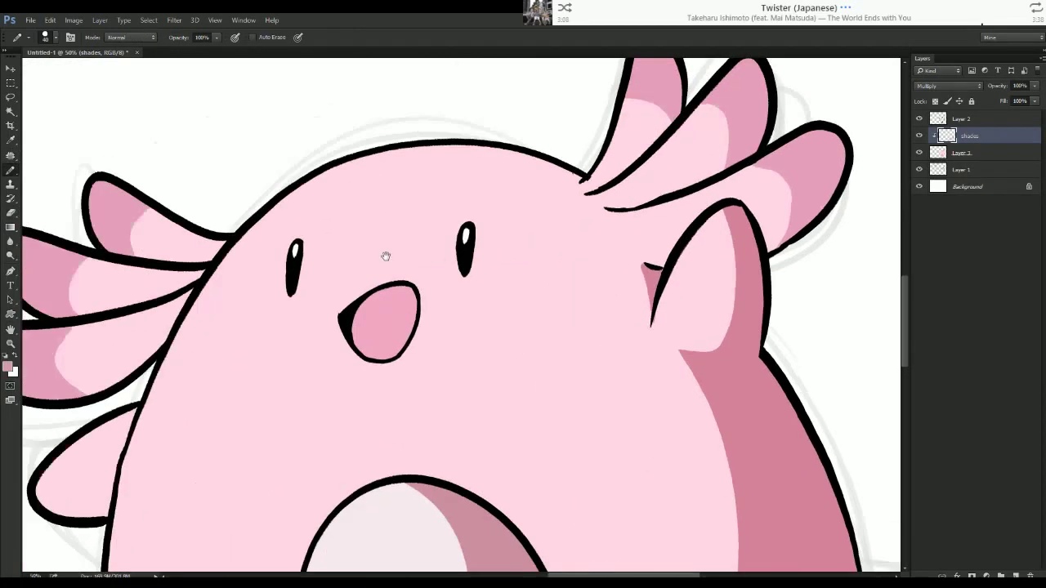
Enlarge the Pencil and paint a shadow down the right side of the uppermost hair tuft beside the raised arm.
scroll(339, 265, up, 3)
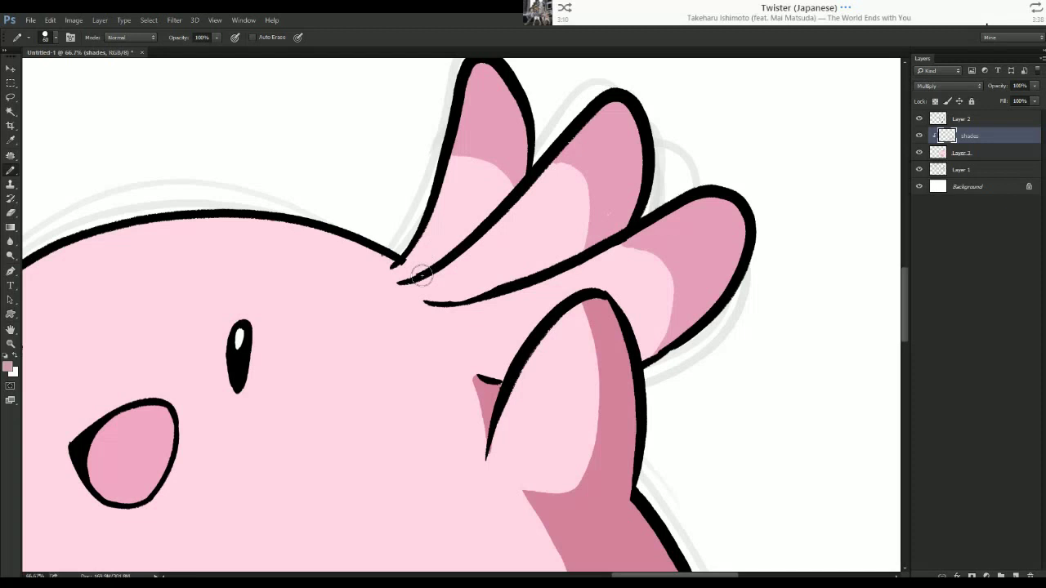
drag(427, 266, 492, 52)
drag(479, 165, 490, 238)
key(])
key(])
drag(481, 312, 505, 274)
drag(521, 123, 524, 249)
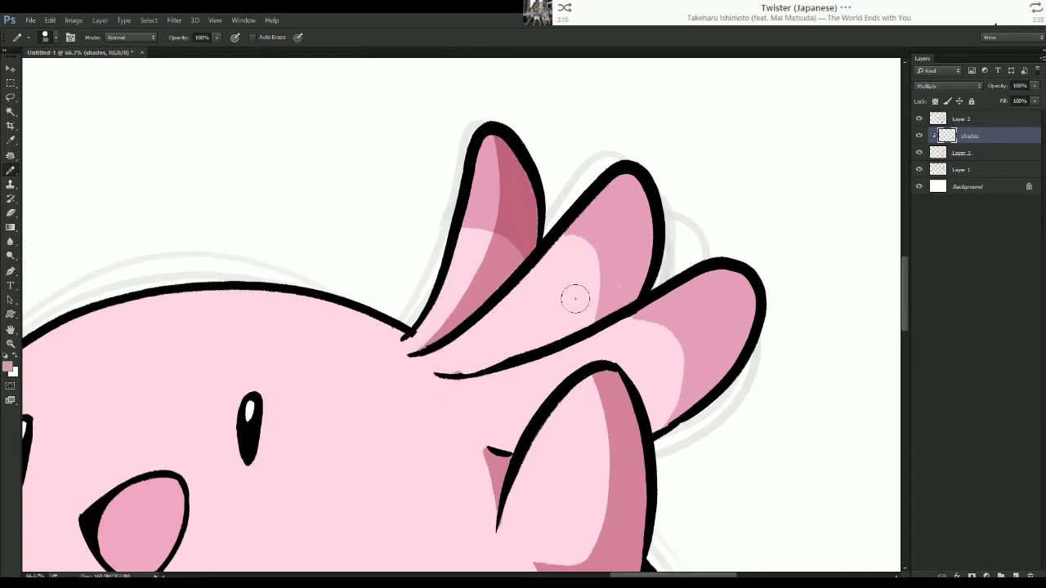
Paint matching shadows along the lower right sides of the middle and lowest tufts above the raised arm.
drag(459, 381, 628, 129)
mouse_move(550, 349)
mouse_down()
mouse_move(626, 283)
mouse_move(615, 263)
mouse_up()
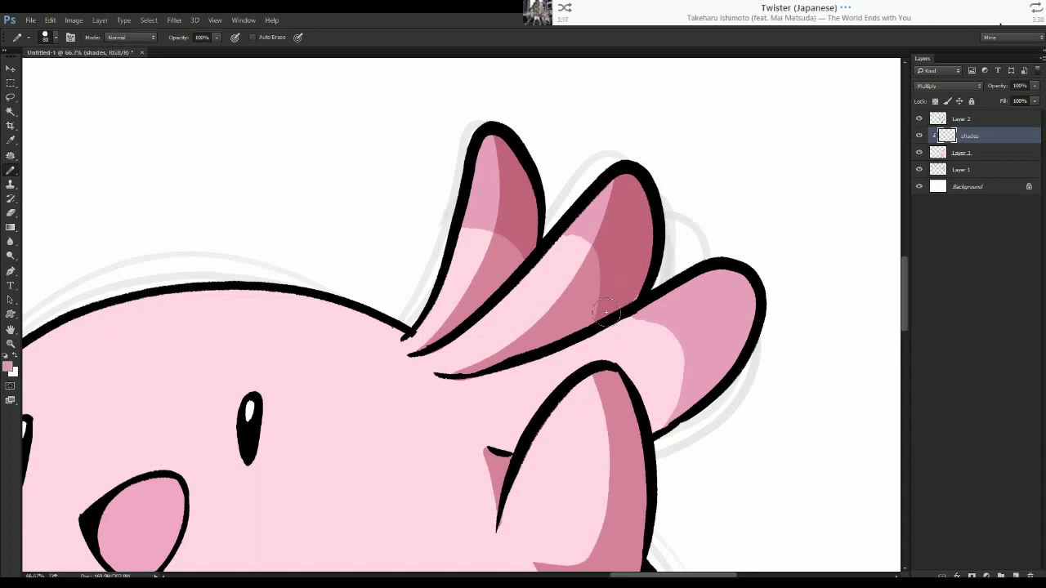
mouse_move(748, 270)
mouse_down()
mouse_move(731, 376)
mouse_move(662, 386)
mouse_move(658, 421)
mouse_up()
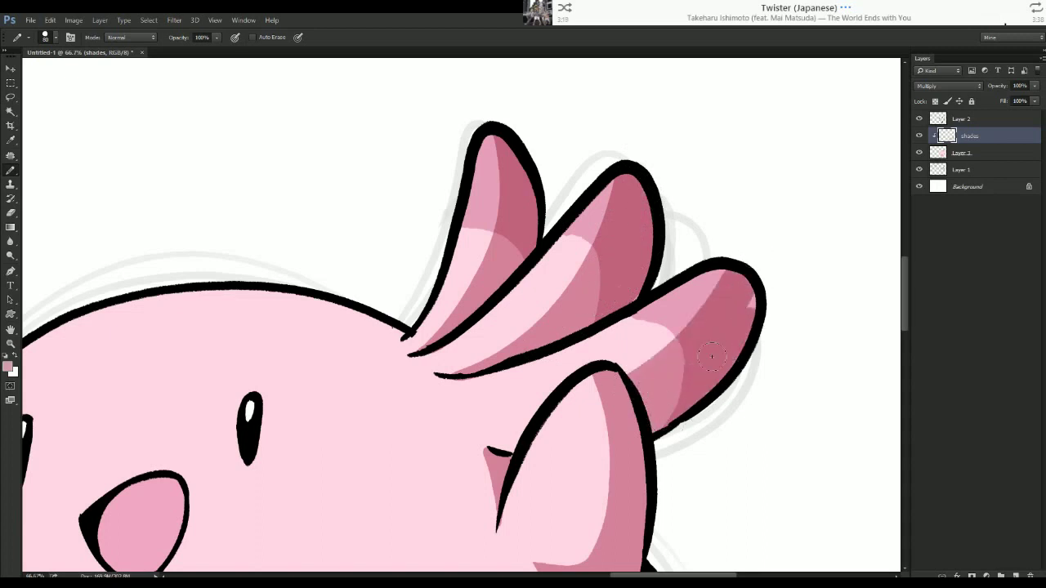
Reduce the Pencil size and extend the crease shadow above and around the short line beside the raised arm.
drag(532, 355, 584, 244)
key([)
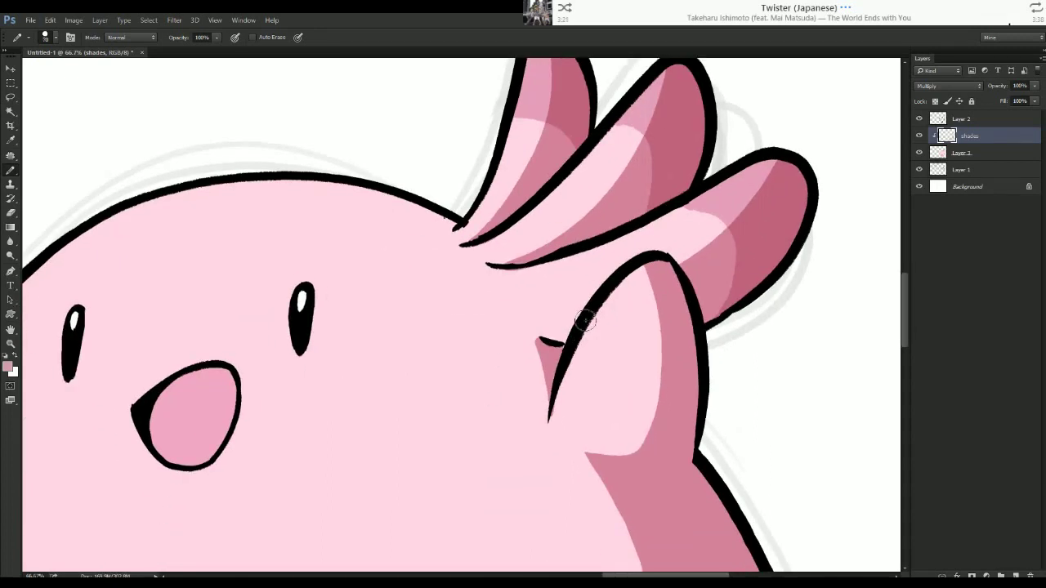
mouse_move(586, 311)
mouse_down()
mouse_move(529, 328)
mouse_move(544, 366)
mouse_move(552, 336)
mouse_move(570, 323)
mouse_move(530, 353)
mouse_move(532, 409)
mouse_move(548, 418)
mouse_move(536, 348)
mouse_move(546, 419)
mouse_up()
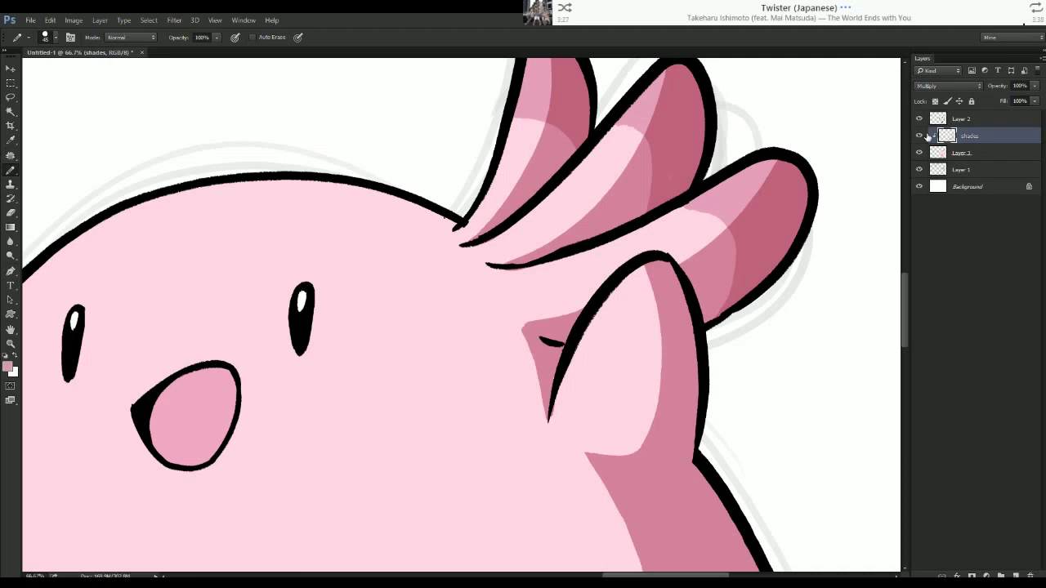
Release the clipping mask of the shades layer and clip it to Layer 3 again.
key(ctrl+minus)
key(ctrl+minus)
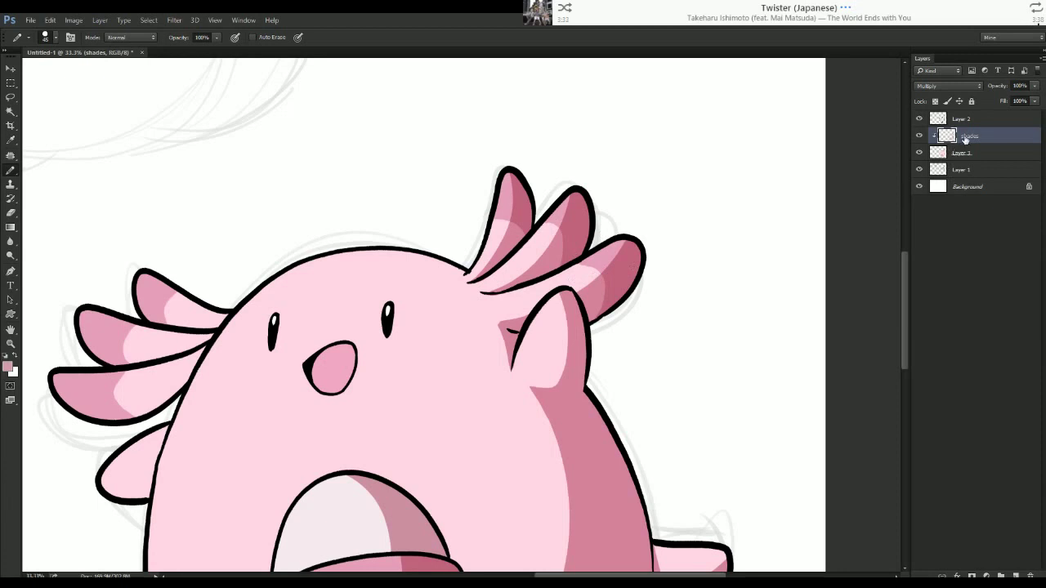
right_click(965, 140)
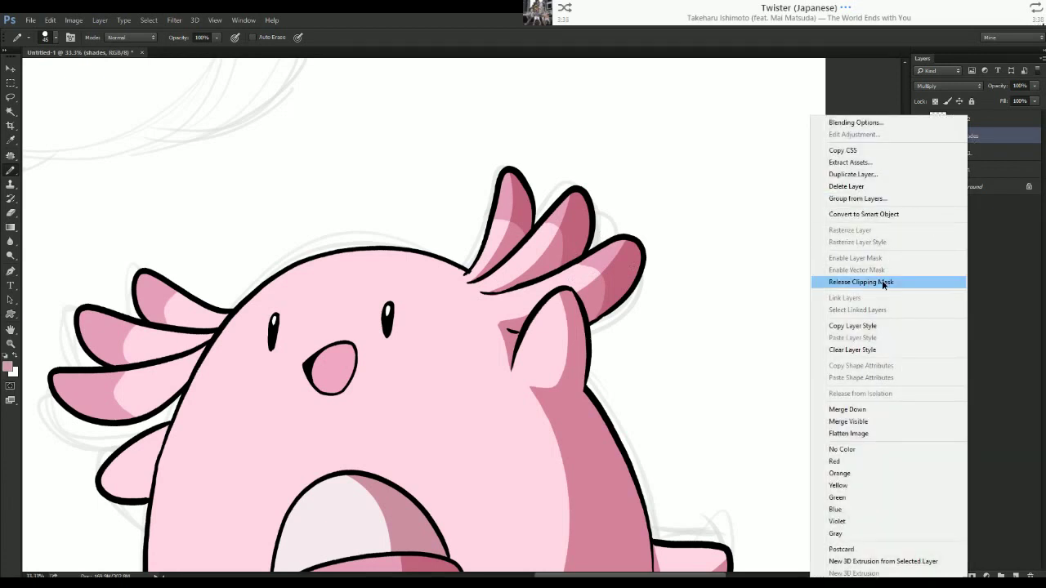
click(884, 285)
key(ctrl+minus)
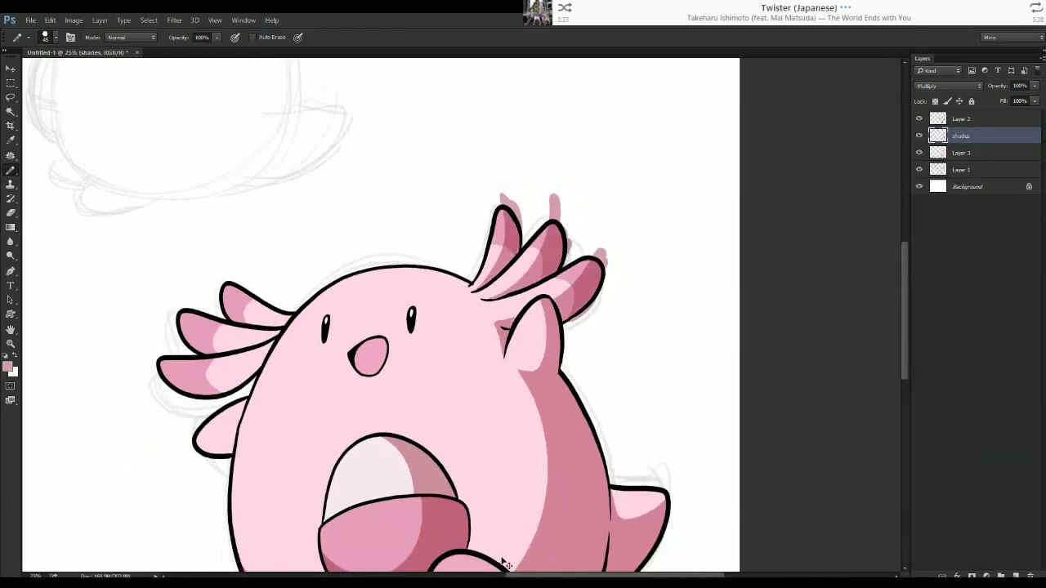
key(ctrl+alt+g)
Shade the upper and right part of the mouth, leaving the rounded tongue area light.
key(ctrl+plus)
key(ctrl+plus)
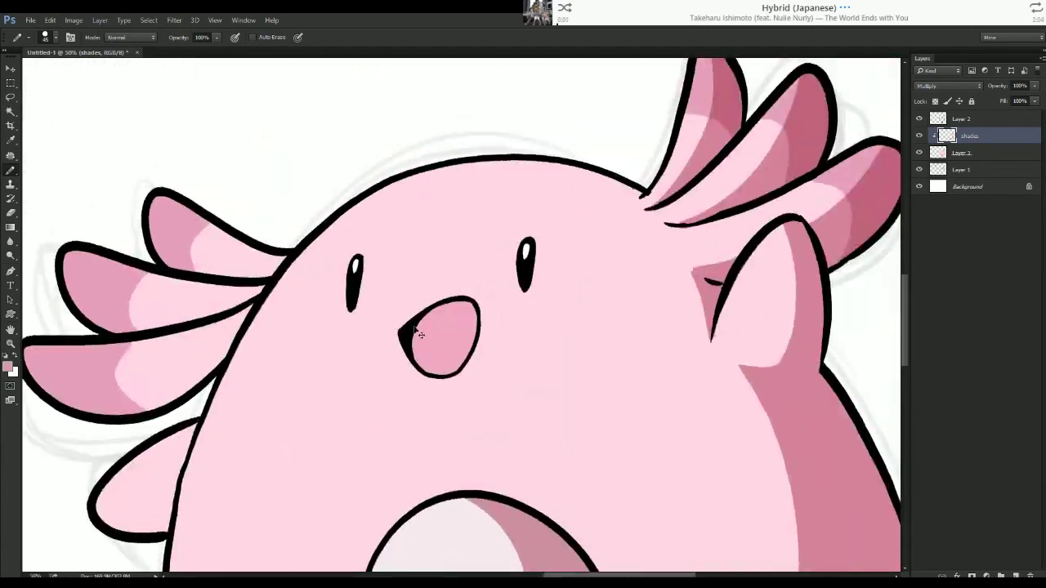
key(ctrl+plus)
drag(402, 336, 470, 347)
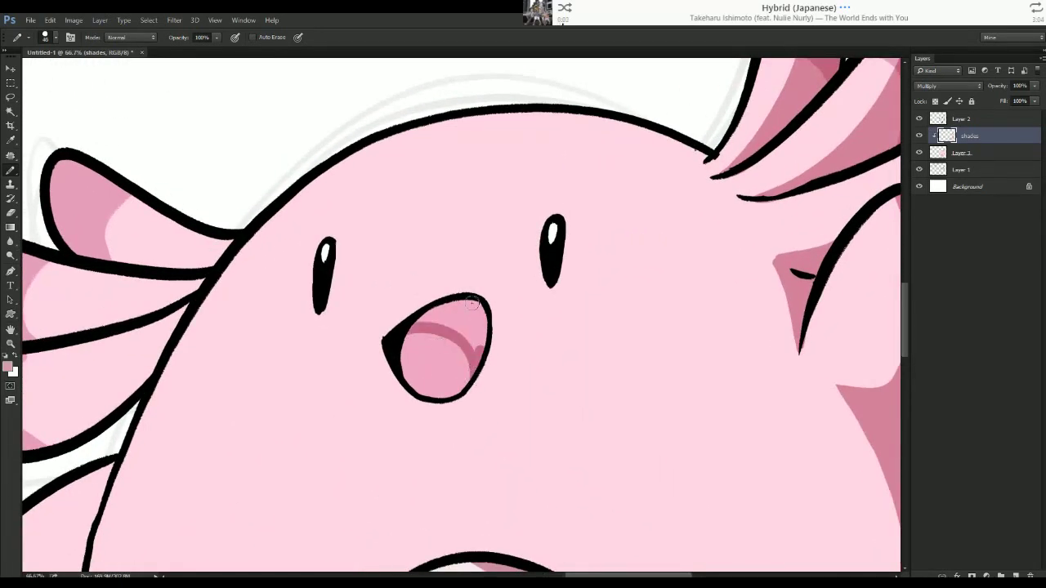
drag(472, 304, 458, 328)
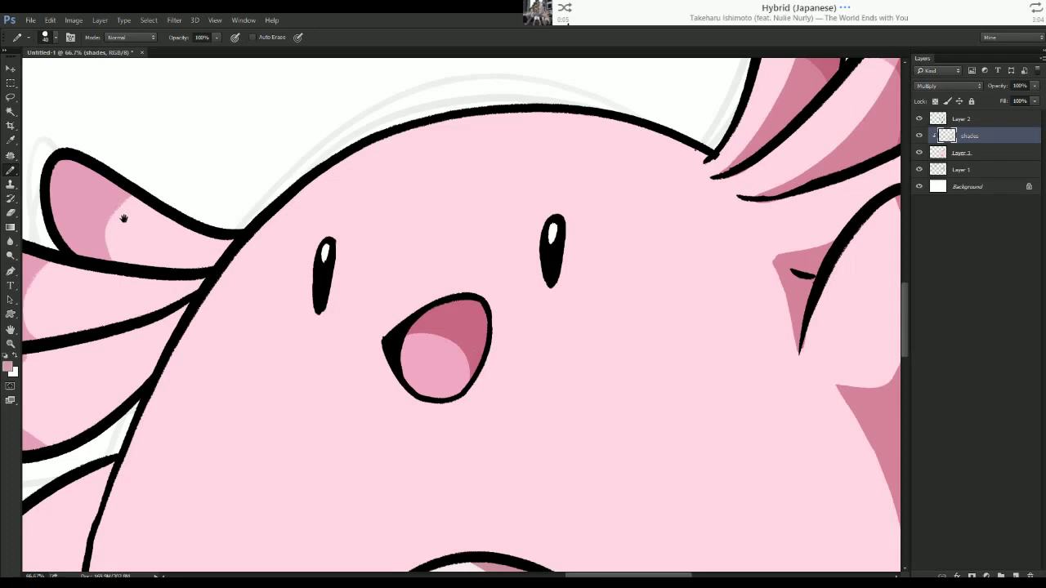
Shade the lower half of the uppermost left hair tuft with the Pencil and switch to the Eraser for the spill.
drag(123, 219, 465, 271)
key(ctrl+plus)
mouse_move(359, 241)
mouse_down()
mouse_move(646, 287)
mouse_move(378, 310)
mouse_move(474, 318)
mouse_up()
drag(372, 312, 370, 211)
key(e)
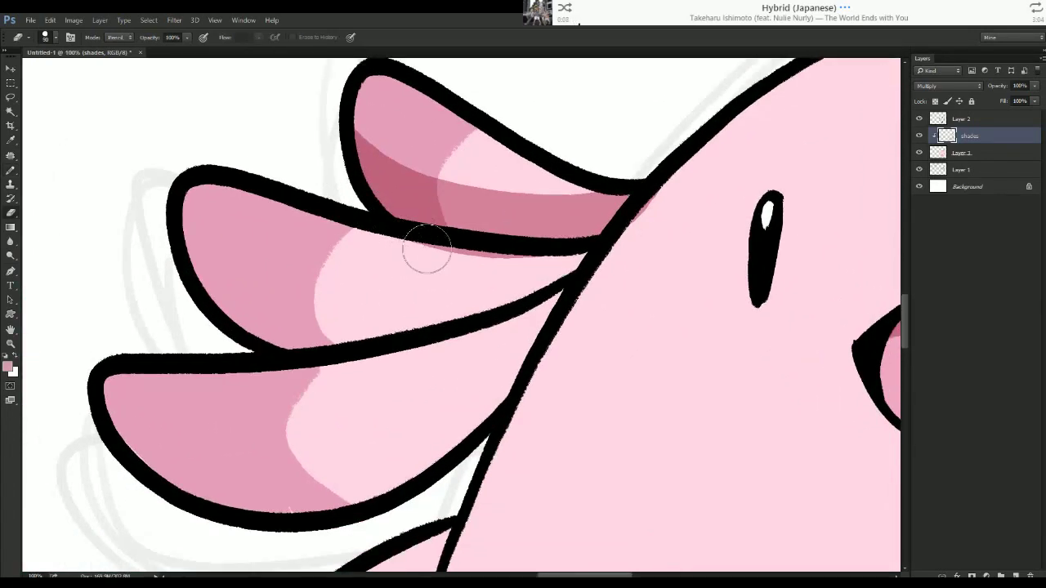
Shade the lower parts of the middle and lowest left tufts, erasing the spilled shadow along the head's outline.
key(b)
mouse_move(588, 237)
mouse_down()
mouse_move(170, 270)
mouse_move(584, 246)
mouse_move(171, 327)
mouse_move(392, 343)
mouse_up()
key(e)
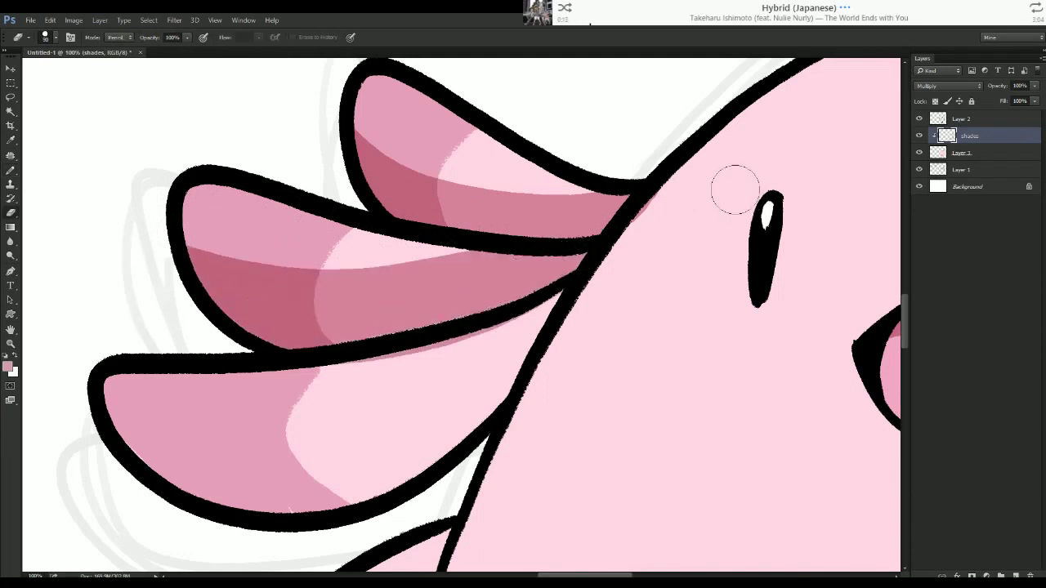
drag(646, 200, 626, 250)
key(b)
mouse_move(234, 455)
mouse_down()
mouse_move(521, 286)
mouse_move(358, 448)
mouse_move(154, 499)
mouse_move(351, 467)
mouse_move(307, 519)
mouse_move(479, 392)
mouse_move(527, 331)
mouse_up()
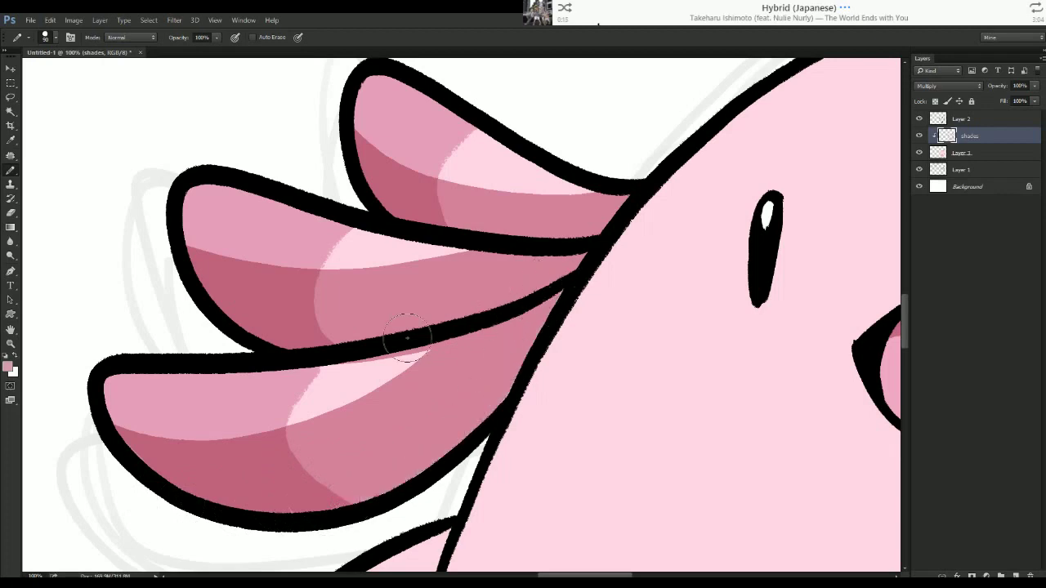
Draw a curved shadow boundary across the lowered left arm and fill the area below it with shadow.
key(ctrl+minus)
key(ctrl+minus)
drag(395, 383, 404, 211)
key(ctrl+plus)
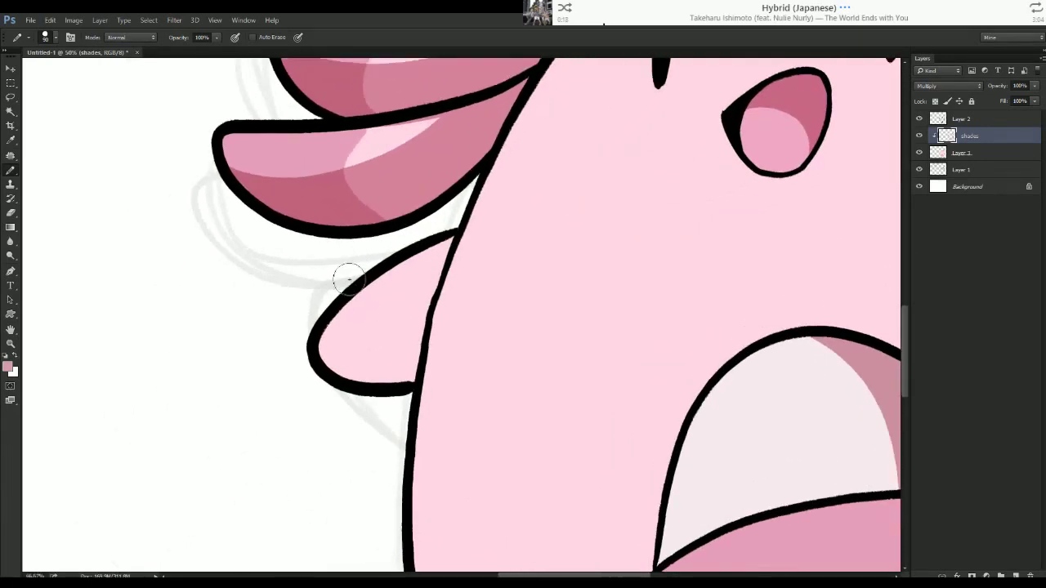
drag(322, 409, 432, 291)
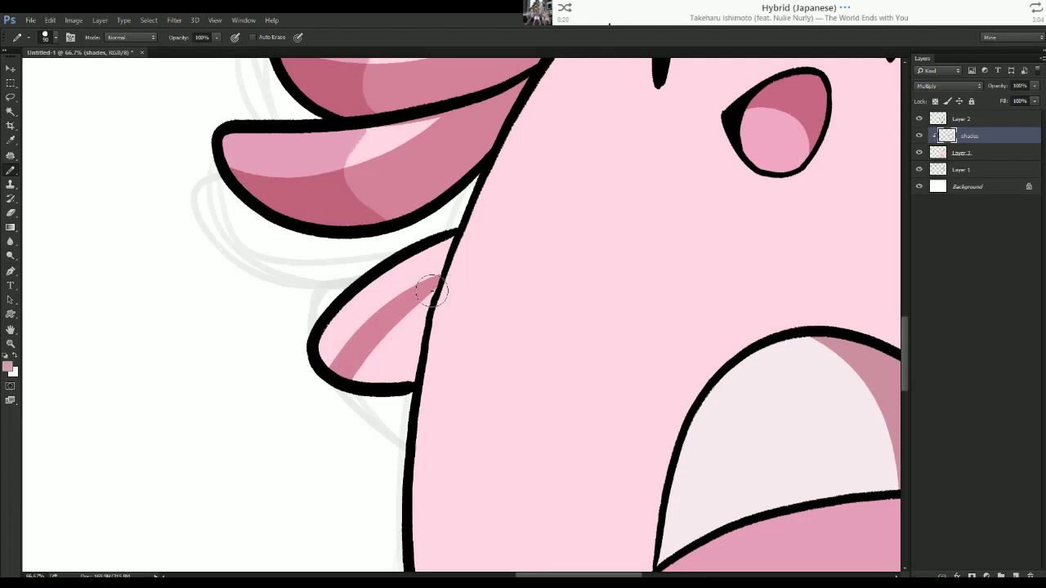
mouse_move(400, 378)
mouse_down()
mouse_move(407, 320)
mouse_move(400, 390)
mouse_up()
Shade the foot beneath the body, leaving thin light edges along its sides.
key(ctrl+minus)
key(ctrl+minus)
mouse_move(492, 435)
mouse_down()
mouse_move(500, 443)
mouse_move(490, 124)
mouse_up()
mouse_move(574, 337)
mouse_down()
mouse_move(618, 364)
mouse_move(609, 327)
mouse_move(623, 317)
mouse_move(679, 367)
mouse_up()
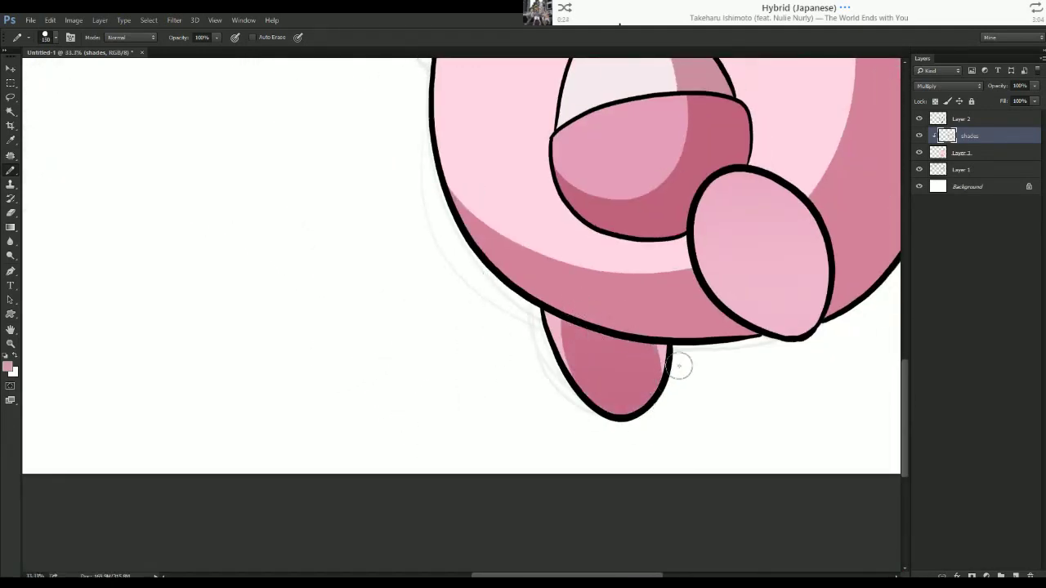
Enlarge the Pencil and shade the raised front foot's interior, leaving a light rim along its upper and left edges.
drag(600, 318, 422, 372)
key(])
key(])
key(])
mouse_move(588, 284)
mouse_down()
mouse_move(630, 376)
mouse_move(588, 325)
mouse_move(579, 282)
mouse_move(622, 326)
mouse_move(593, 302)
mouse_move(603, 342)
mouse_up()
key(ctrl+z)
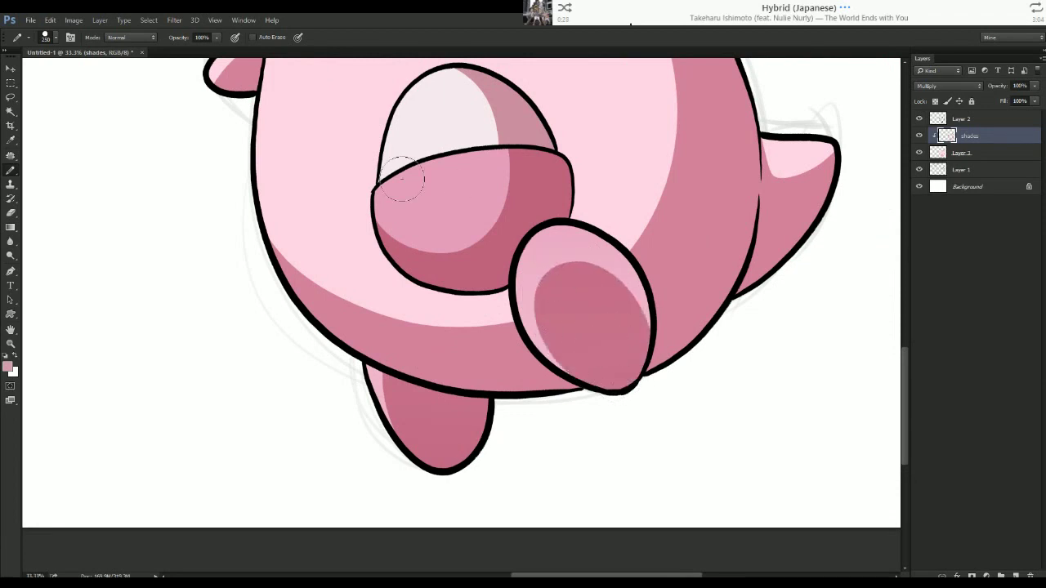
drag(563, 280, 600, 378)
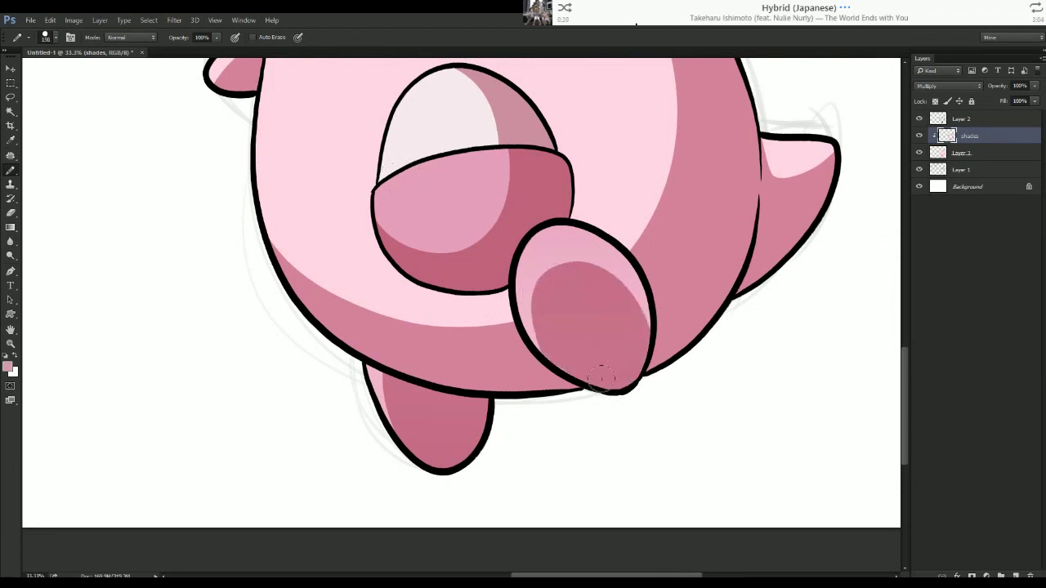
Trim the shadow on the raised arm with the Eraser along its base and inner edge.
key(ctrl+minus)
key(ctrl+minus)
drag(355, 188, 372, 211)
key(ctrl+minus)
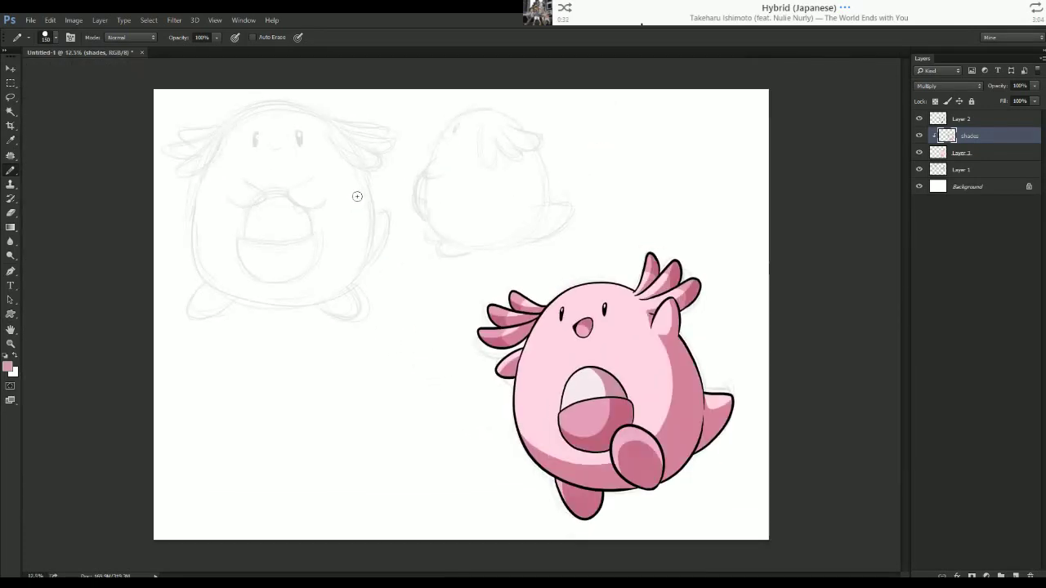
key(ctrl+plus)
key(ctrl+plus)
drag(120, 318, 25, 283)
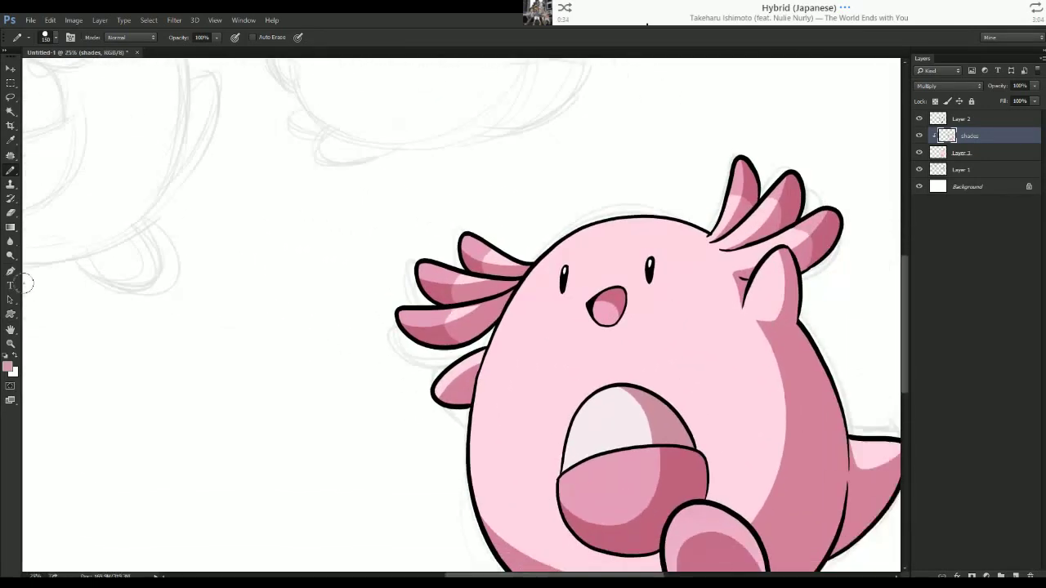
drag(614, 287, 414, 260)
key(ctrl+plus)
key(e)
drag(589, 284, 612, 282)
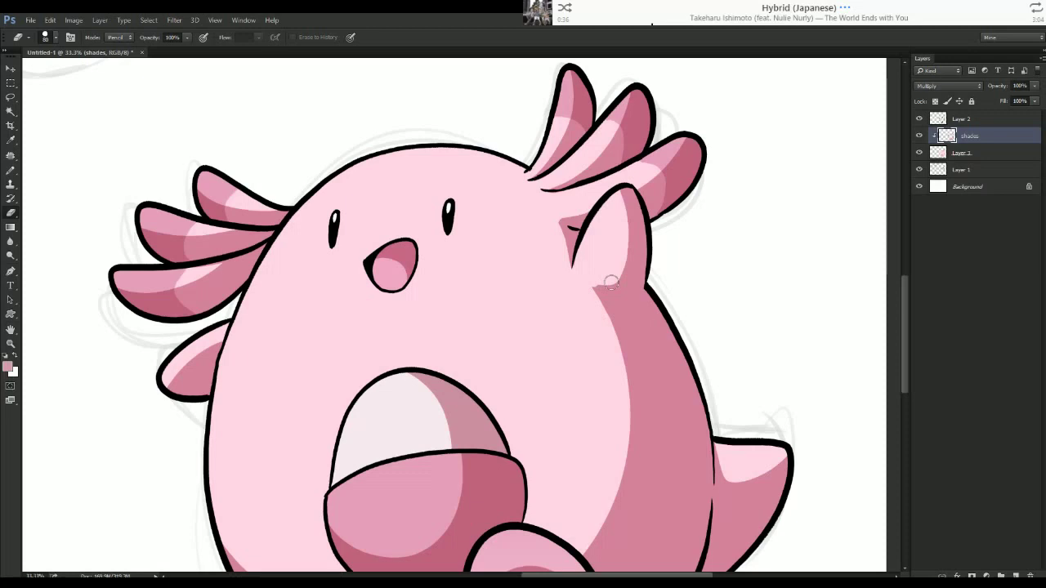
drag(630, 225, 629, 258)
Paint a white highlight on the head's upper left edge on Layer 3 and soften it with Fade.
key(ctrl+minus)
key(ctrl+minus)
key(ctrl+plus)
key(ctrl+plus)
key(b)
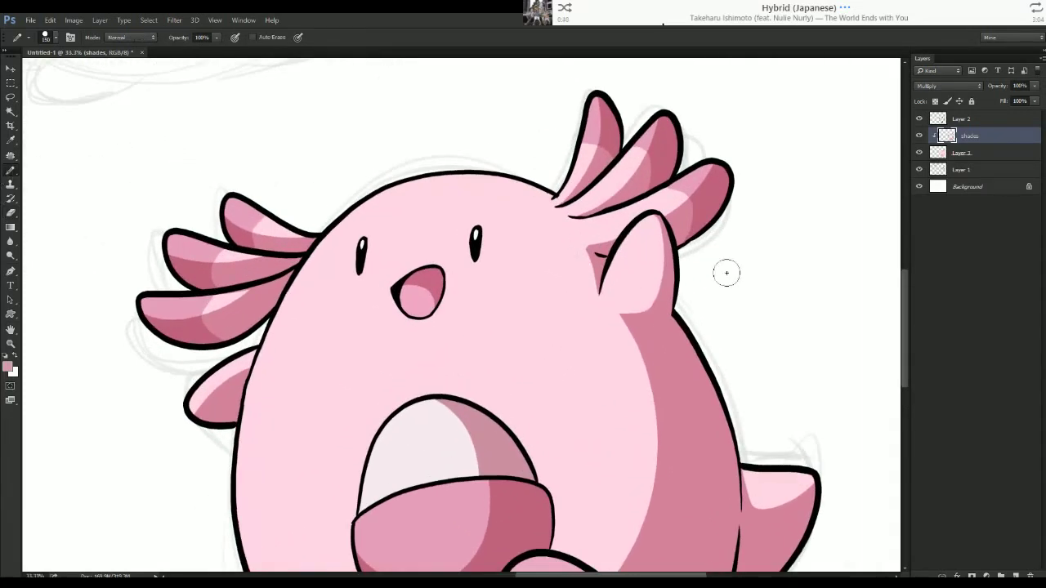
click(962, 155)
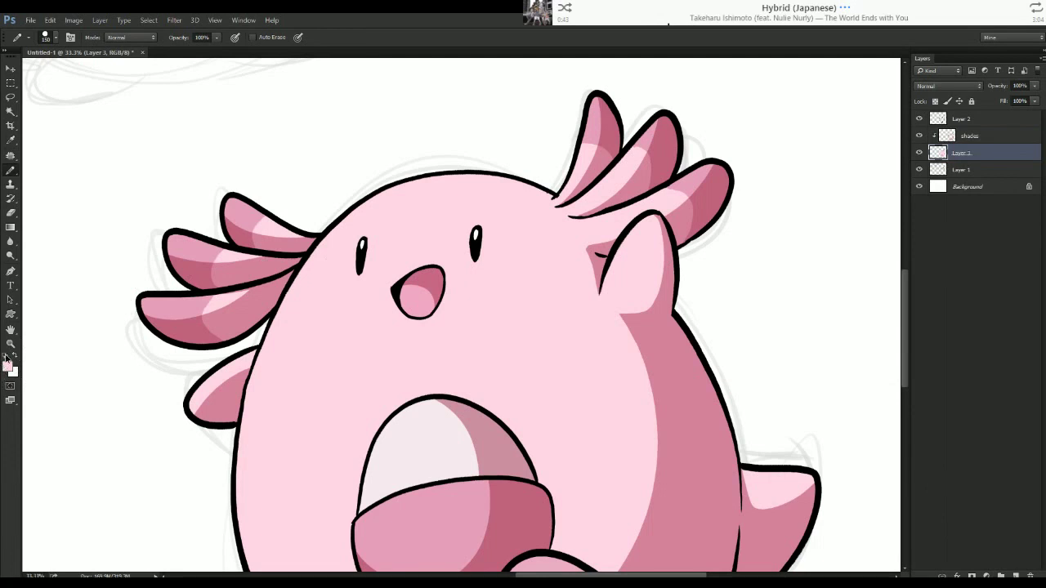
drag(361, 210, 331, 245)
key(ctrl+shift+f)
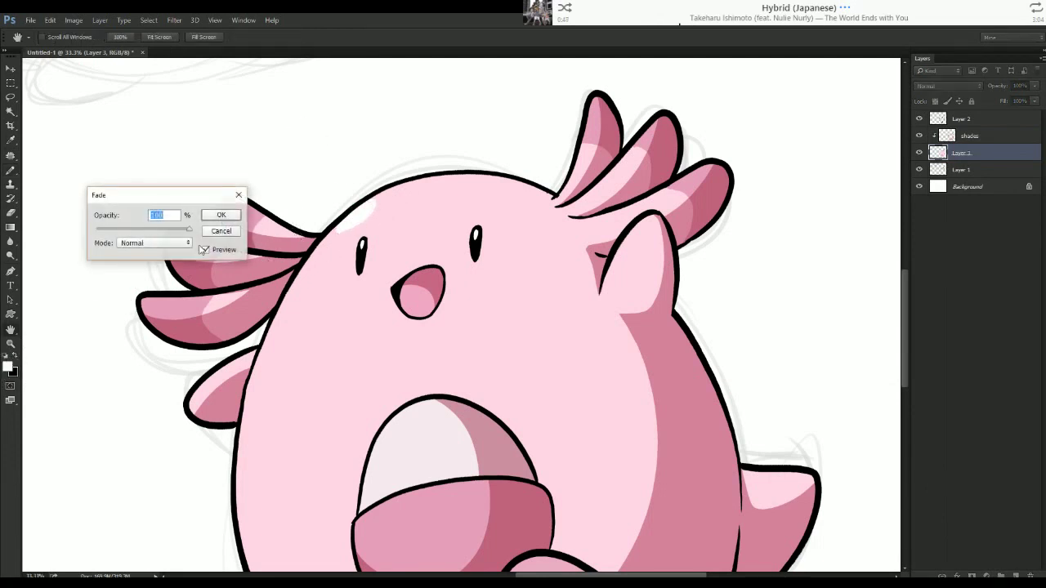
key(Return)
On Layer 2, draw the left side and curved top of a cap above the head with a black Brush.
key(ctrl+plus)
key(ctrl+plus)
click(990, 122)
drag(464, 70, 516, 248)
right_click(15, 173)
click(58, 169)
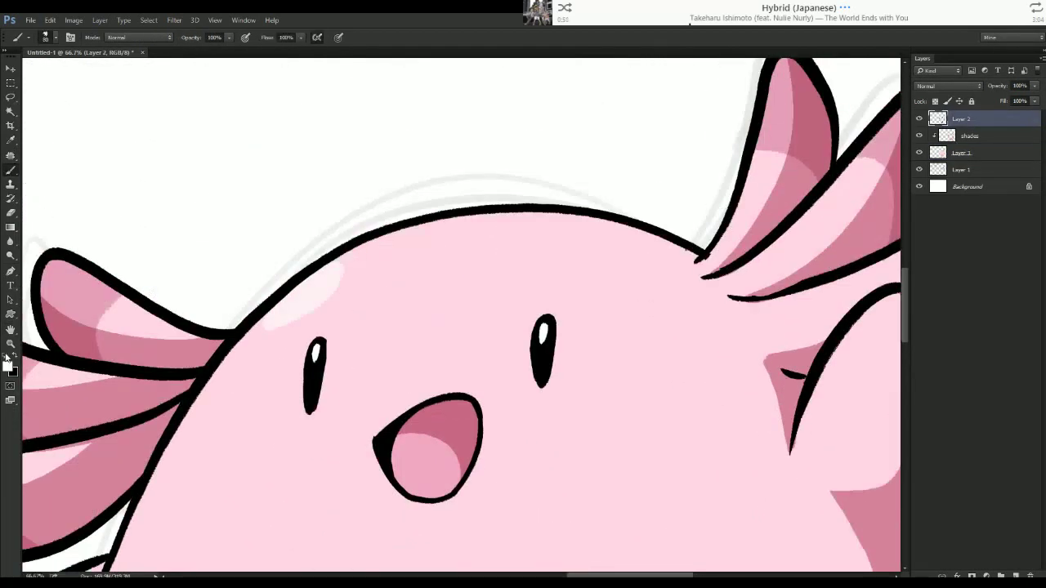
key(x)
mouse_move(326, 260)
mouse_down()
mouse_move(345, 117)
mouse_move(345, 128)
mouse_move(619, 114)
mouse_move(601, 102)
mouse_up()
scroll(582, 208, up, 3)
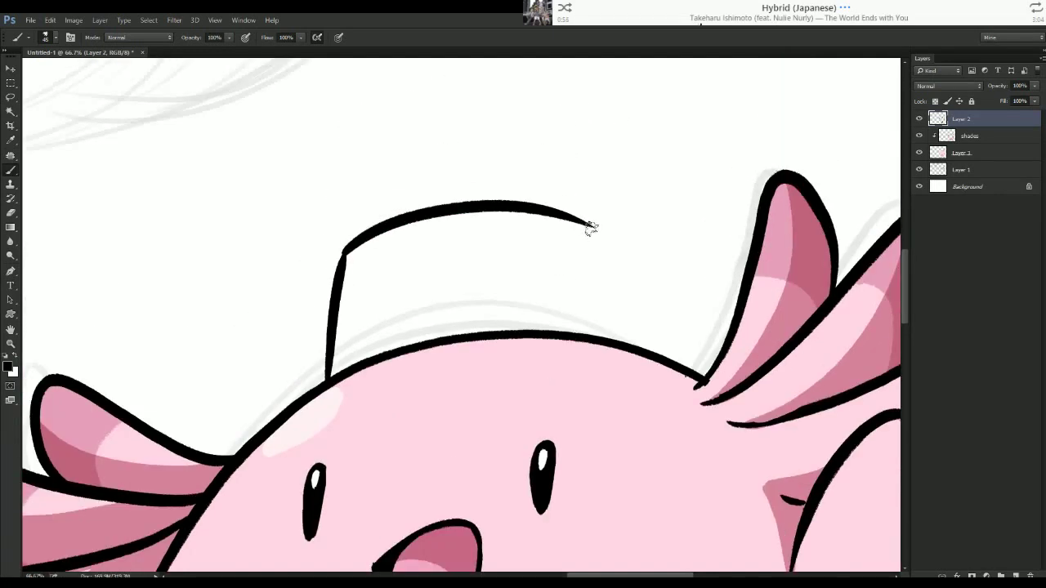
drag(591, 228, 617, 351)
mouse_move(599, 254)
mouse_down()
mouse_move(672, 326)
mouse_move(678, 361)
mouse_up()
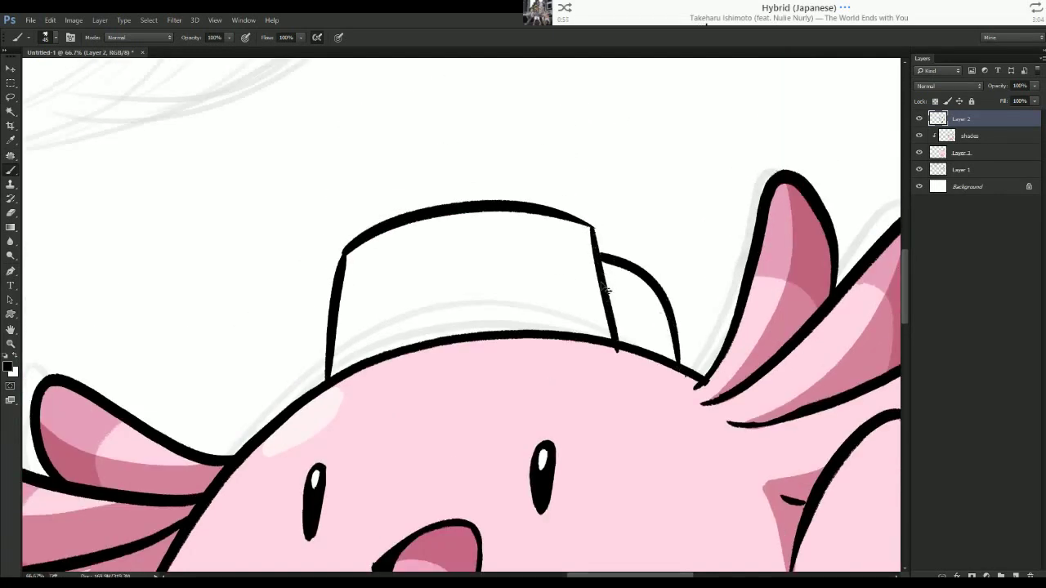
key(ctrl+z)
key(ctrl+alt+z)
Draw the cap's right side down to the head and a curved flap outline beside it.
drag(591, 229, 605, 337)
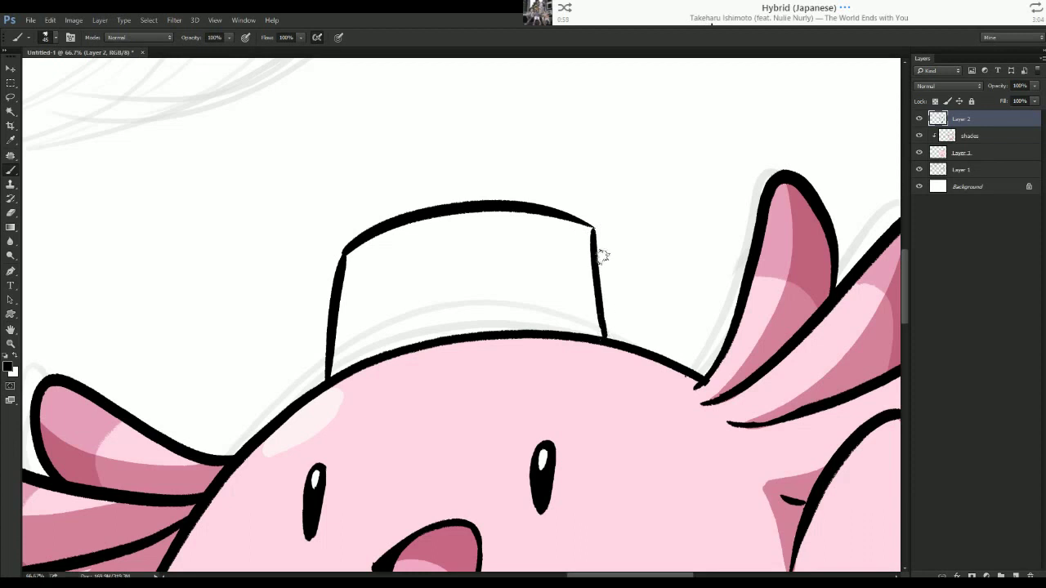
drag(600, 255, 678, 363)
drag(394, 175, 564, 194)
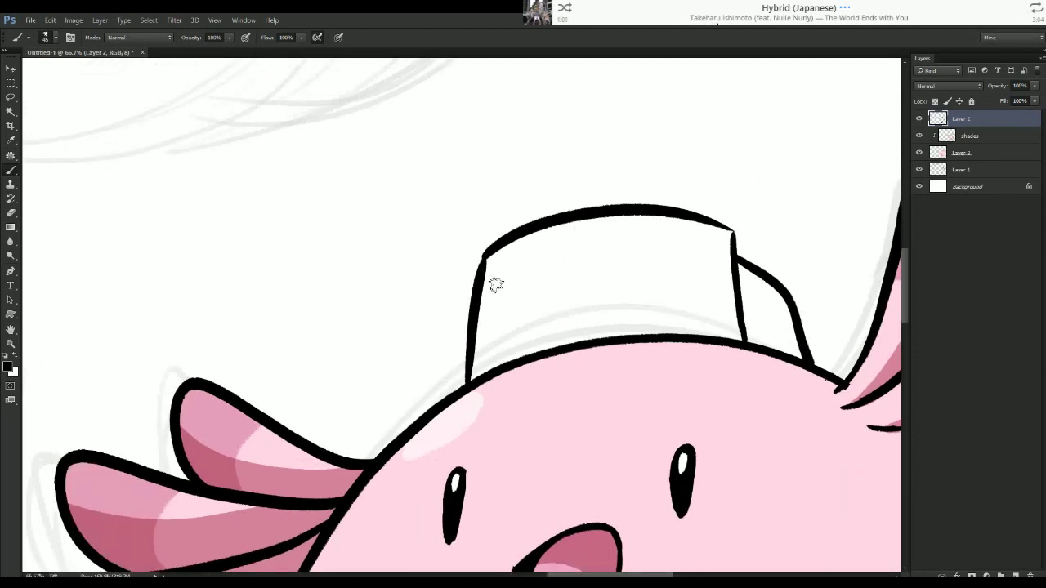
Erase the cap's left side and redraw it in black, slanting outward from the top edge down to the head.
key(e)
drag(487, 249, 460, 368)
key(b)
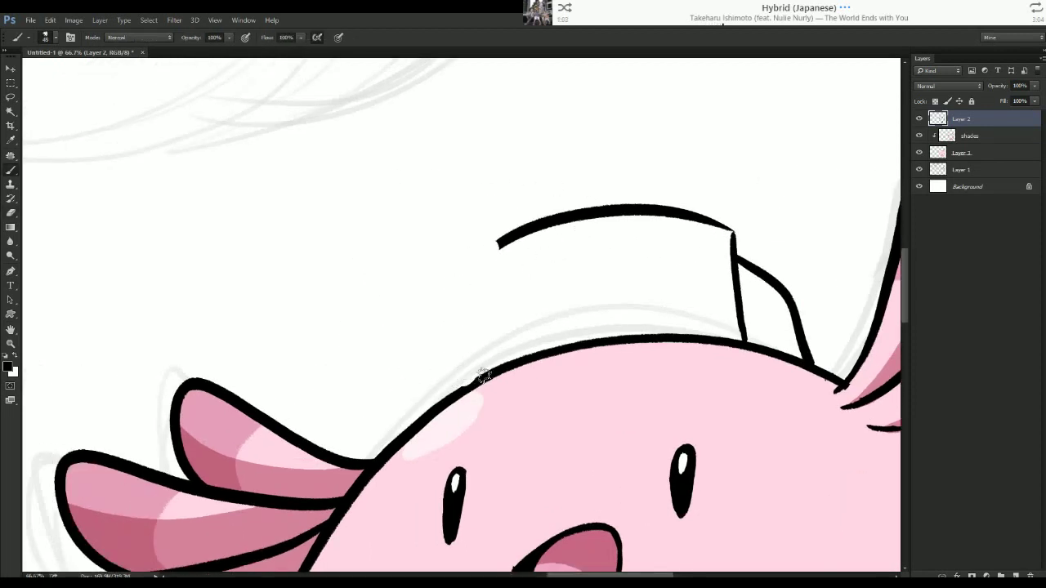
drag(497, 239, 449, 395)
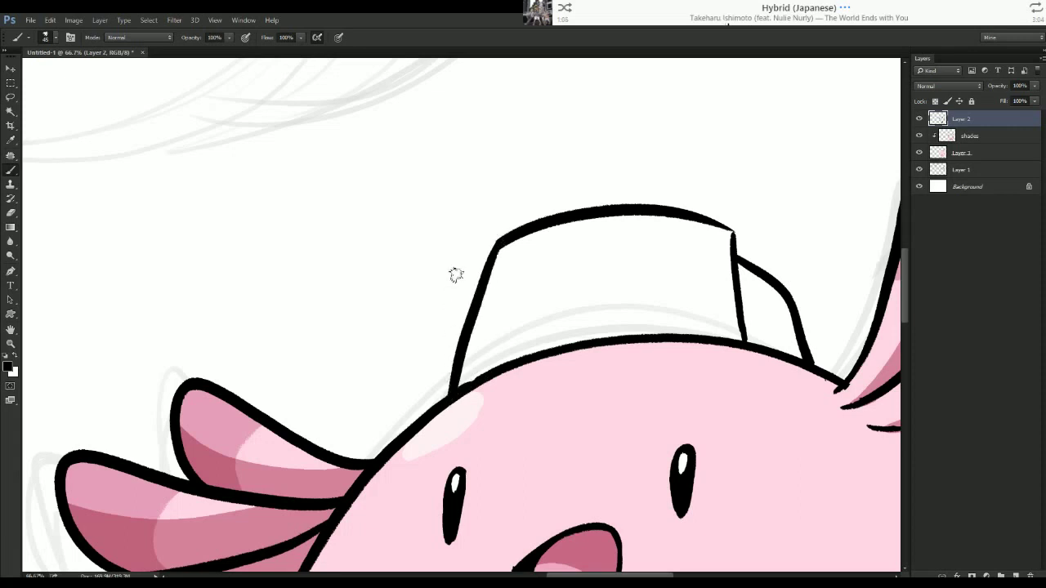
Draw the black outline of a cross on the front of the cap on Layer 2.
mouse_move(613, 235)
mouse_down()
mouse_move(580, 243)
mouse_move(581, 268)
mouse_move(551, 278)
mouse_move(584, 327)
mouse_move(634, 270)
mouse_move(612, 270)
mouse_move(605, 239)
mouse_move(614, 237)
mouse_up()
key(ctrl+minus)
key(ctrl+minus)
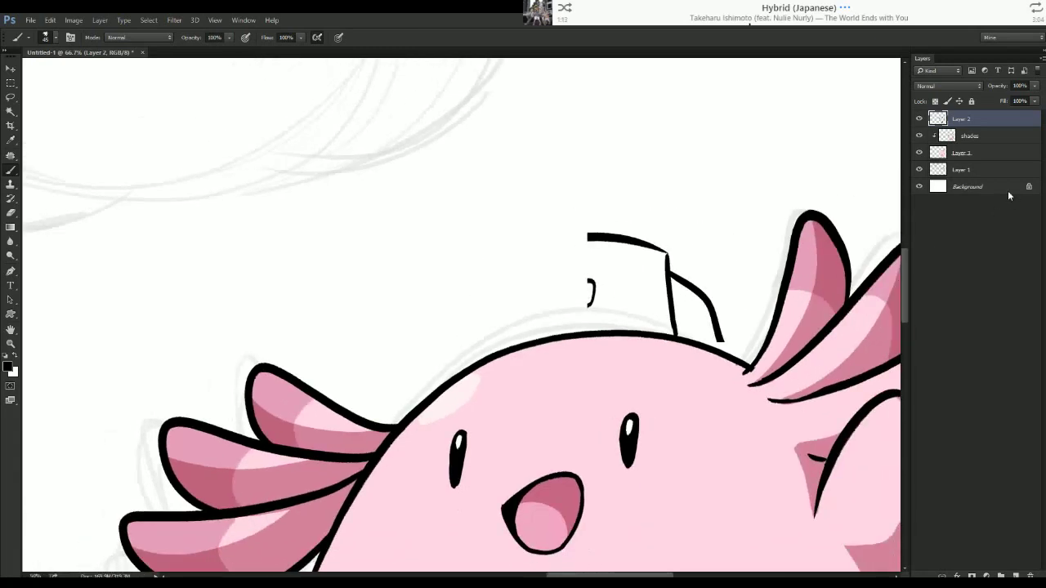
On Layer 3, select the inside of the cap's cross and fill it with a medium pink.
click(968, 152)
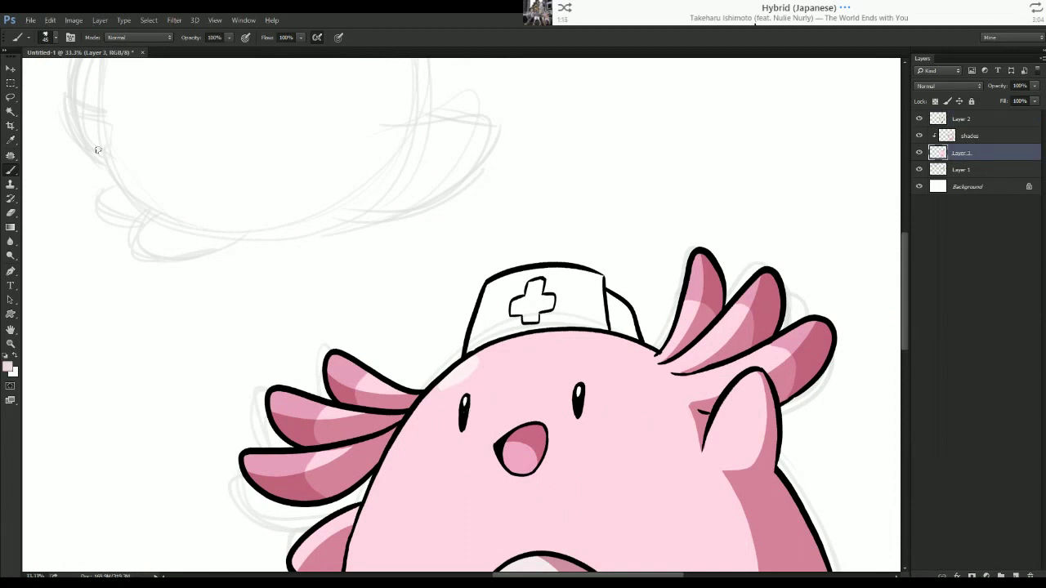
click(11, 112)
click(546, 305)
key(alt+BackSpace)
key(ctrl+d)
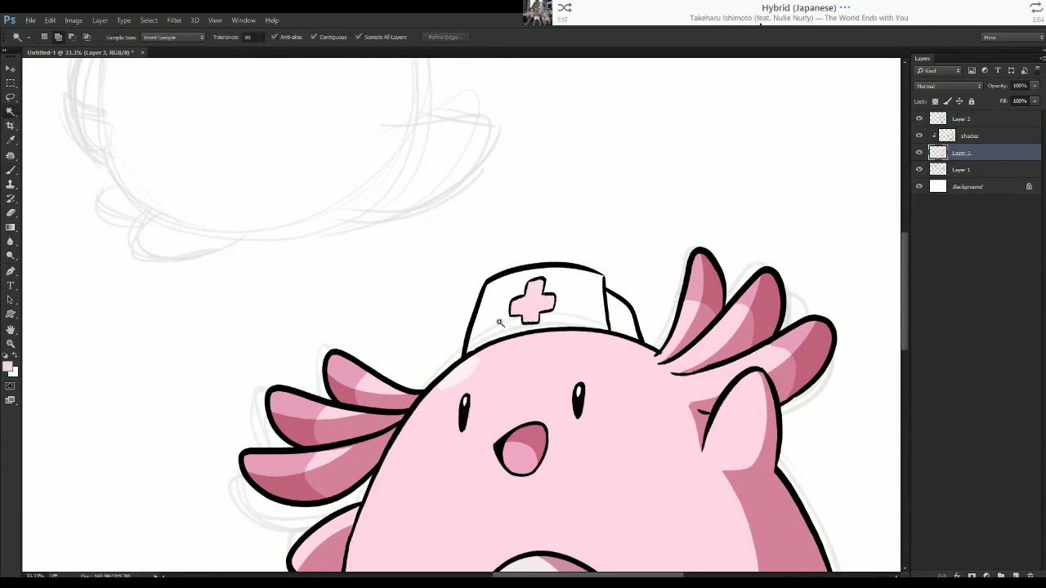
click(529, 309)
click(11, 138)
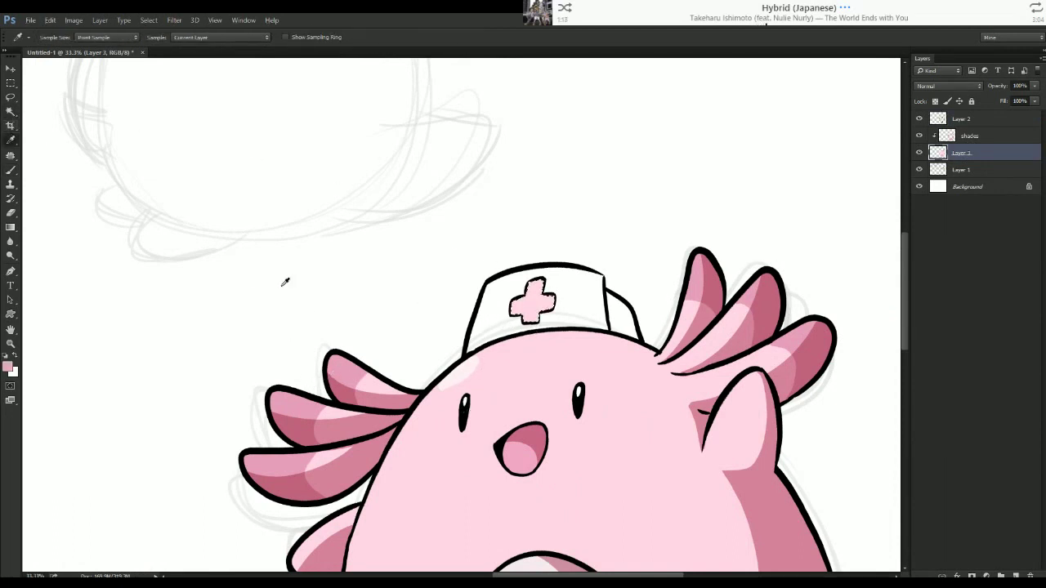
Select the cap's front and side flap with the Magic Wand and fill them with a pinkish near-white on Layer 3.
click(11, 111)
click(603, 304)
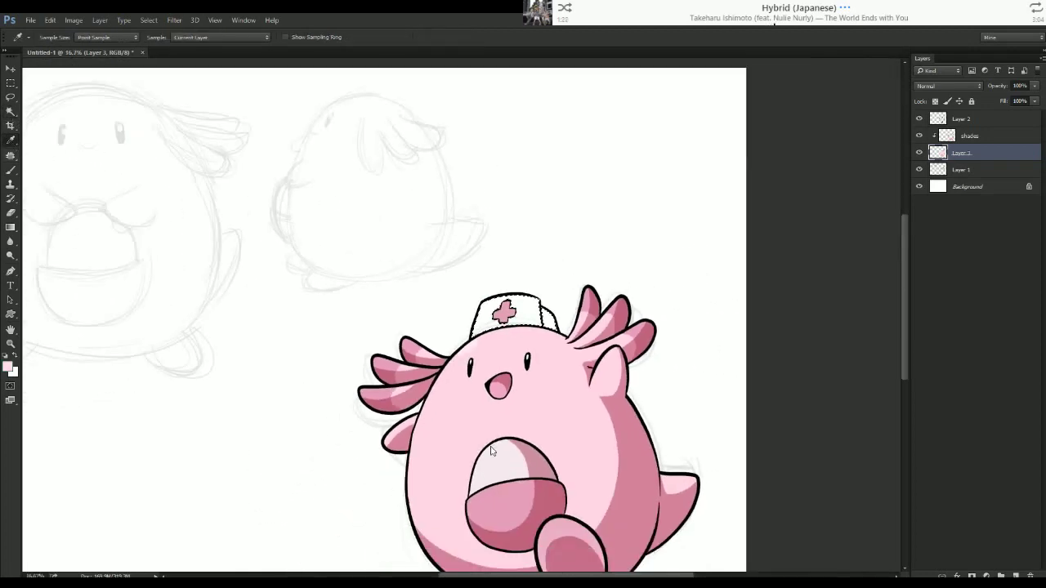
key(ctrl+d)
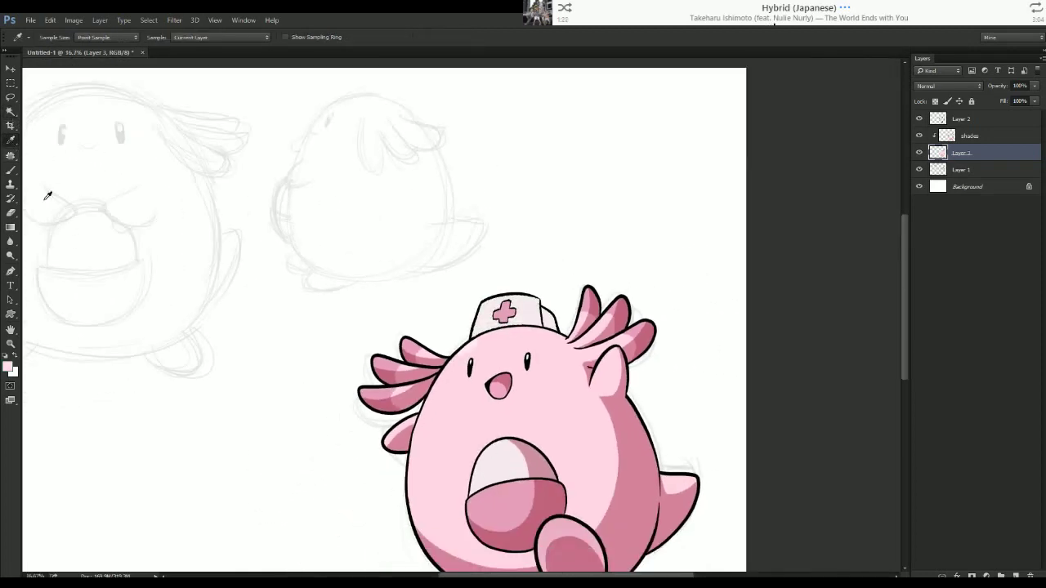
key(ctrl+z)
click(9, 367)
click(697, 353)
key(Return)
key(alt+BackSpace)
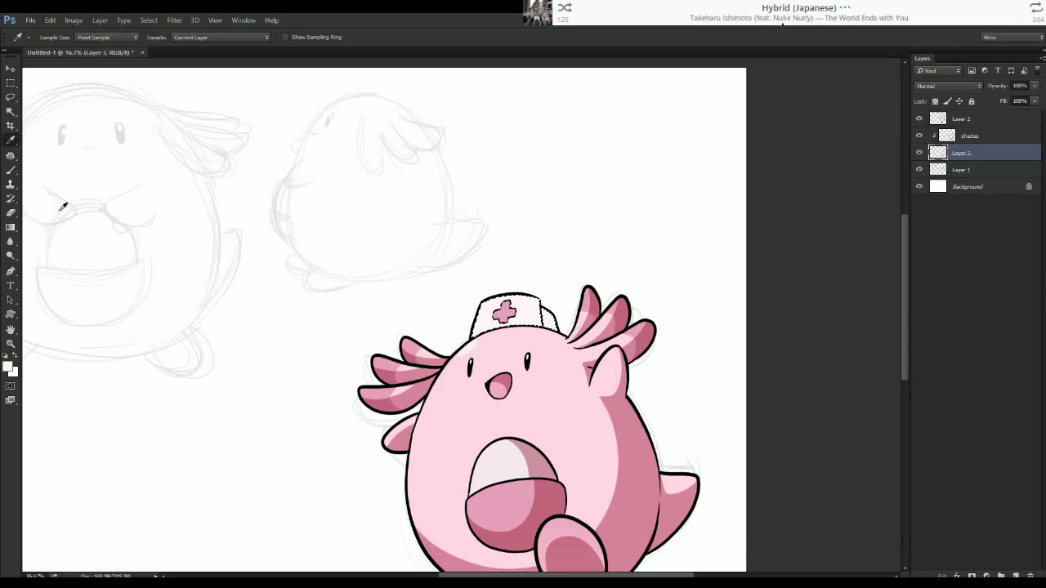
On the shades layer, sample the body's shadow pink and paint a shadow across the cap's lower front and side flap.
click(11, 171)
key(ctrl+plus)
click(972, 136)
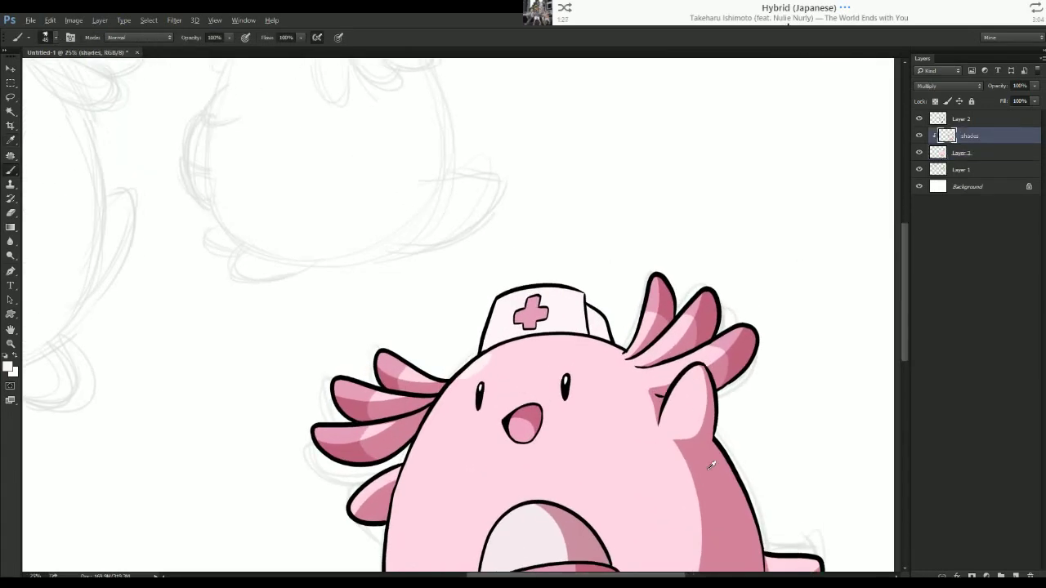
alt+click(710, 464)
key(ctrl+plus)
key(ctrl+plus)
mouse_move(525, 374)
mouse_down()
mouse_move(689, 299)
mouse_move(539, 369)
mouse_move(710, 345)
mouse_move(760, 364)
mouse_move(720, 323)
mouse_move(649, 326)
mouse_up()
key(ctrl+minus)
key(ctrl+minus)
key(ctrl+minus)
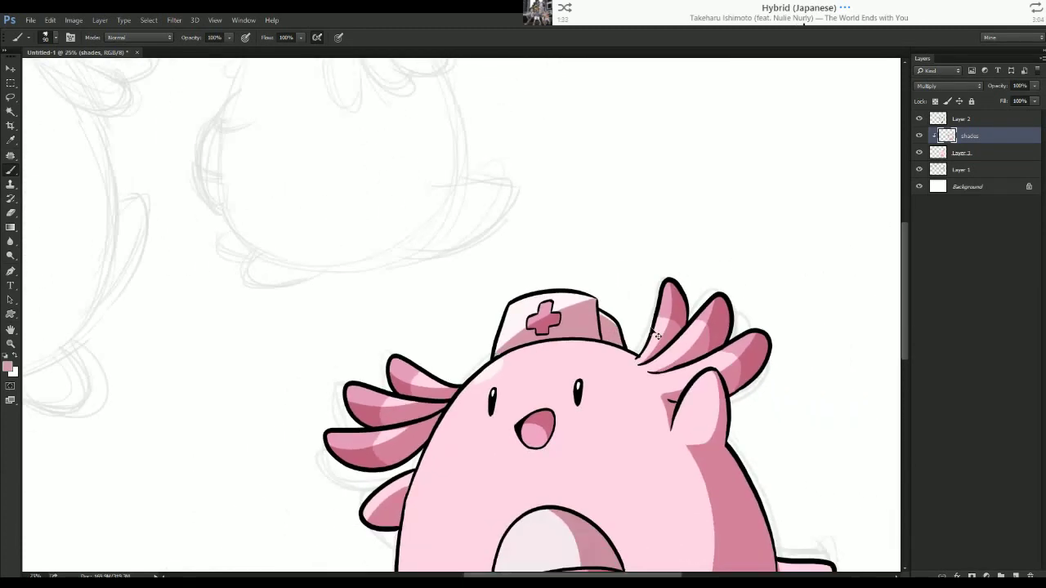
key(ctrl+minus)
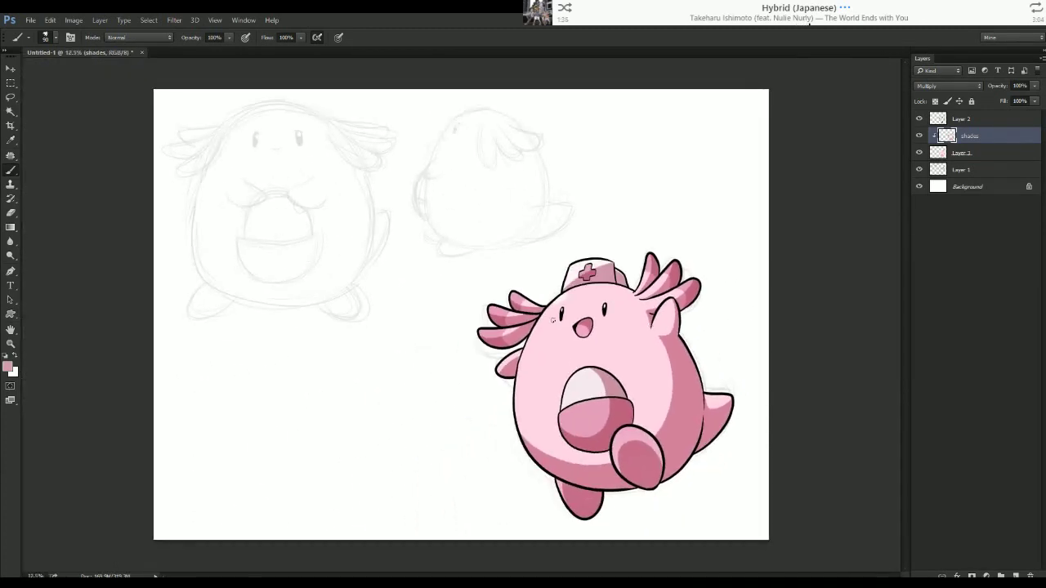
key(ctrl+plus)
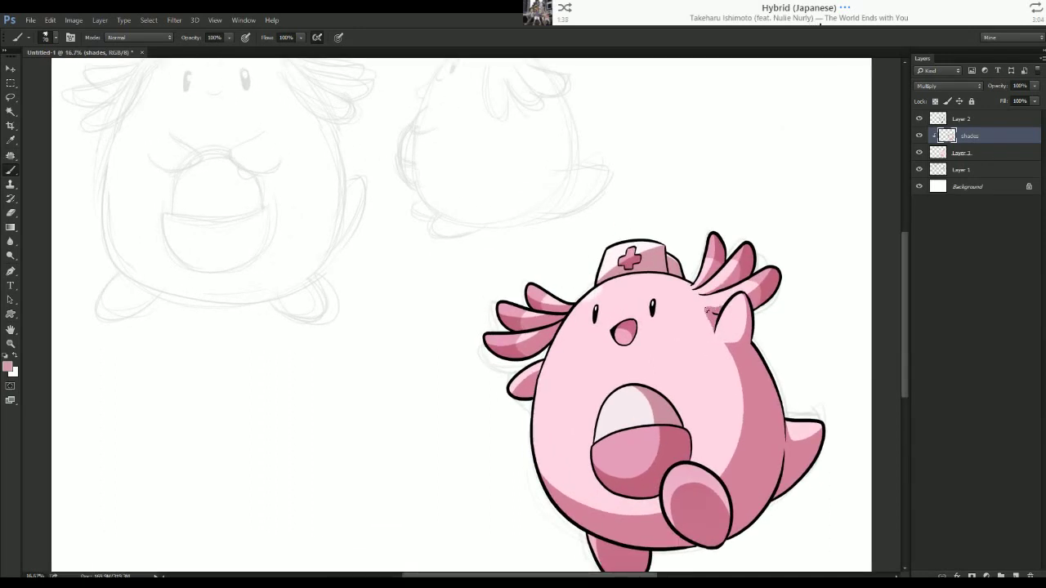
key(ctrl+minus)
key(ctrl+minus)
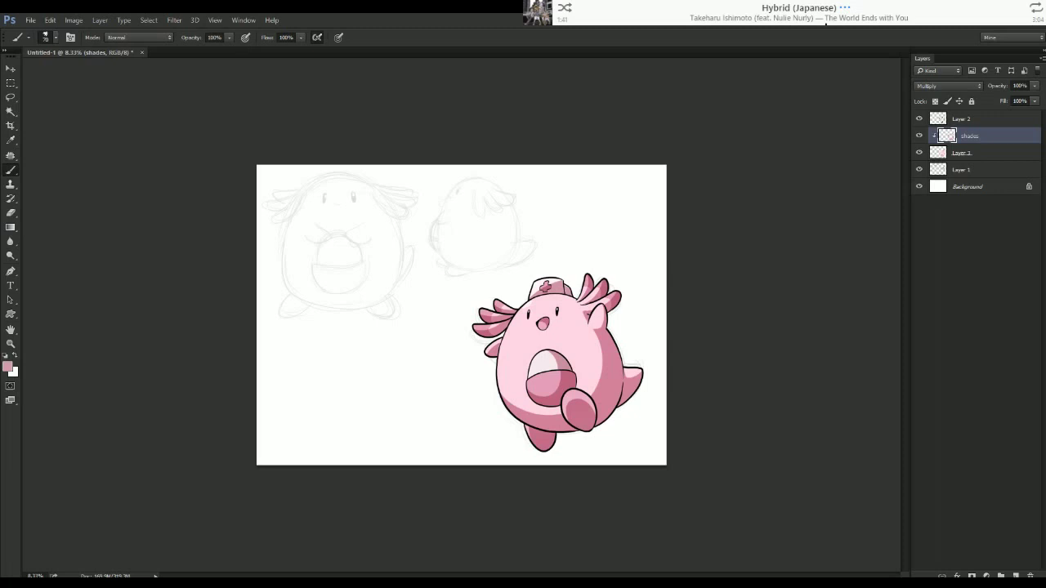
key(ctrl+plus)
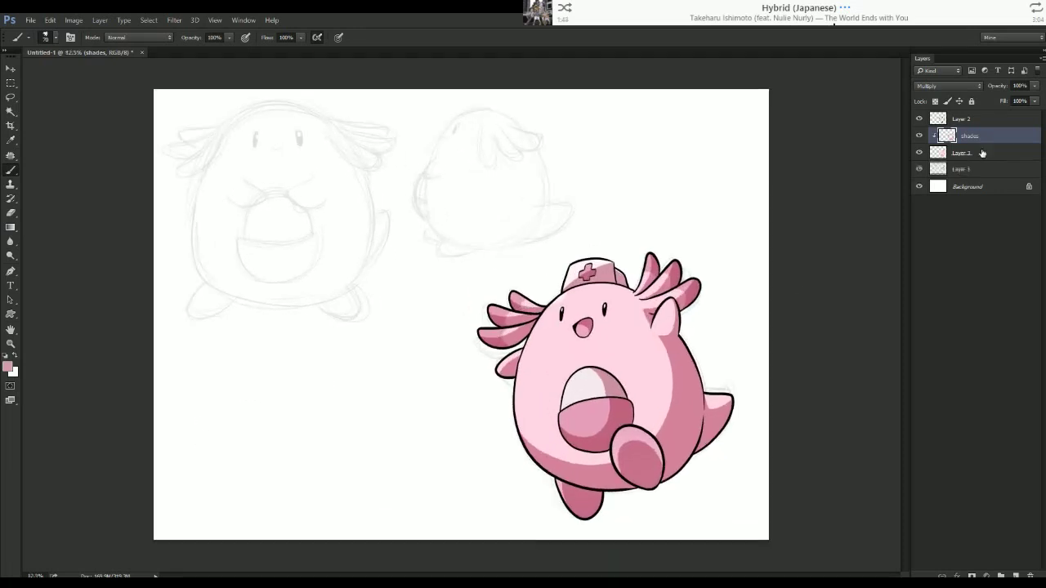
Restore Layer 1 to 100% opacity, lasso around the coloured pose and delete its leftover sketch lines.
click(972, 169)
click(17, 100)
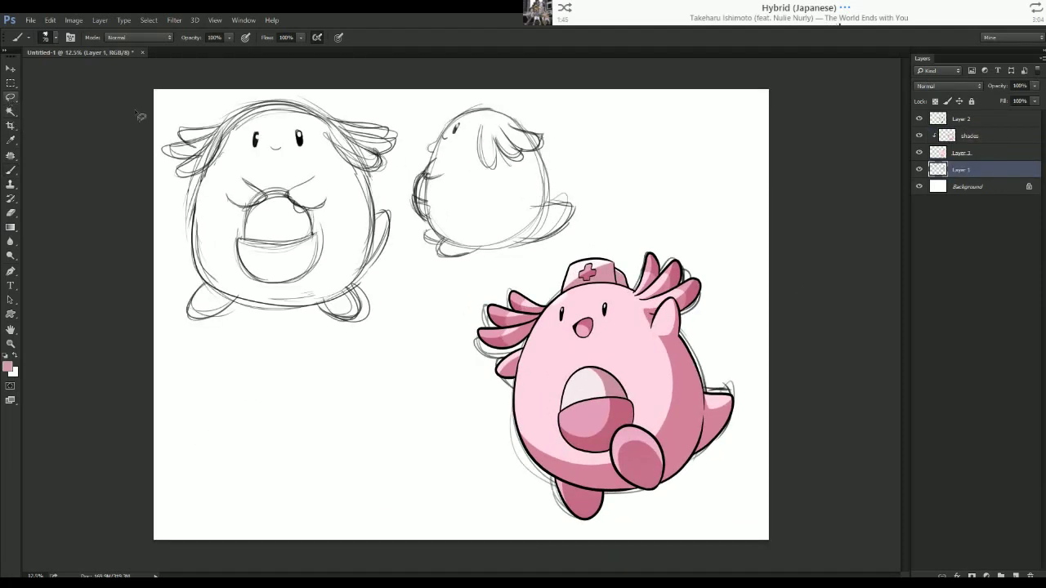
mouse_move(747, 233)
mouse_down()
mouse_move(616, 240)
mouse_move(549, 546)
mouse_move(771, 546)
mouse_up()
key(Delete)
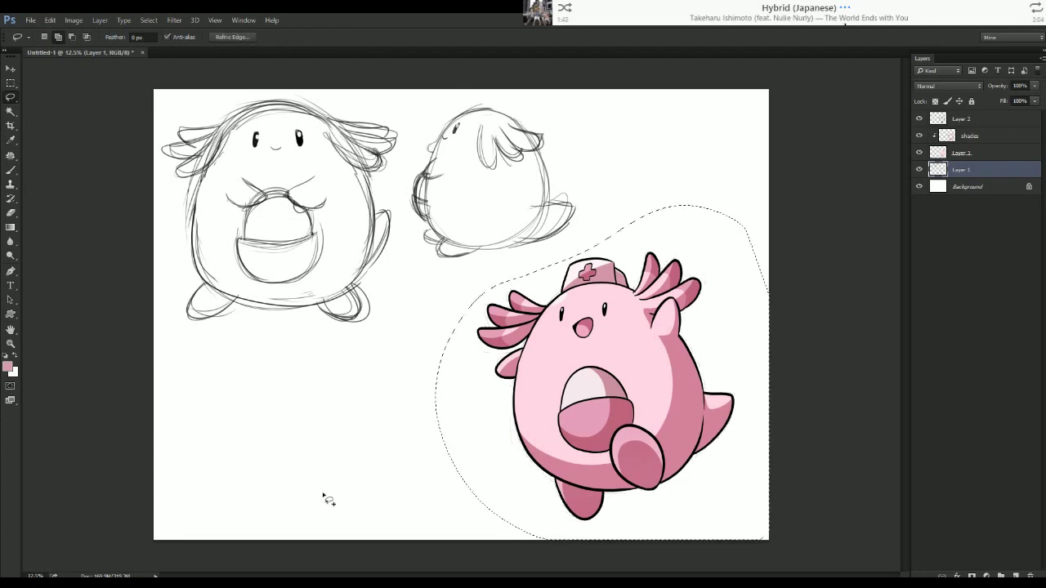
key(ctrl+d)
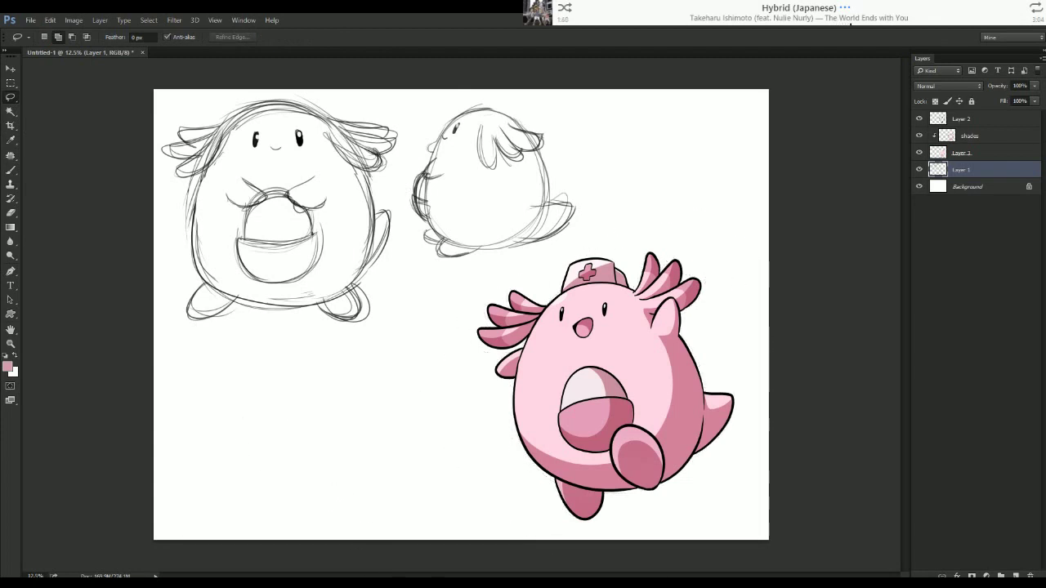
key(ctrl+minus)
key(ctrl+plus)
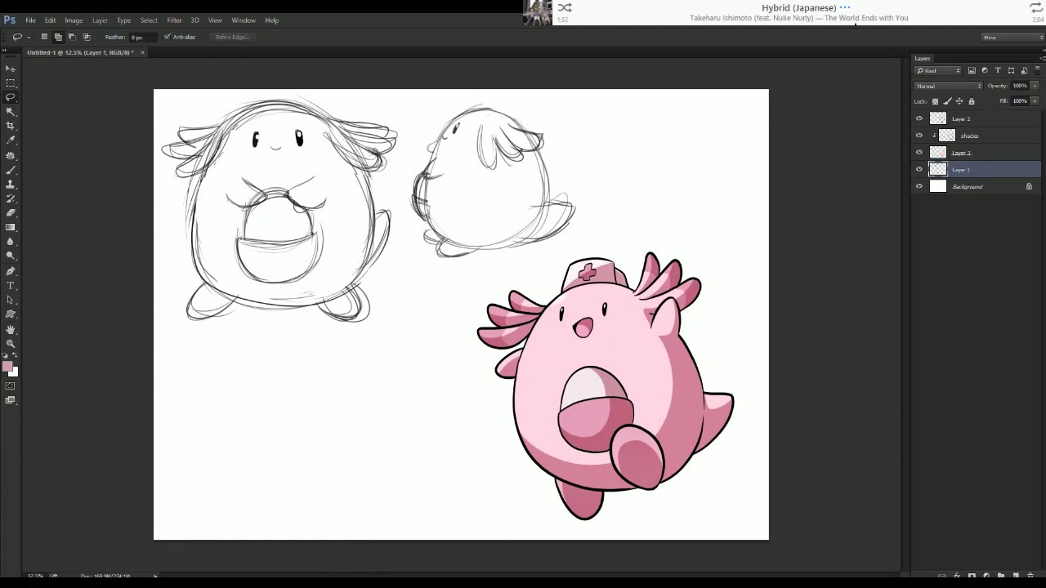